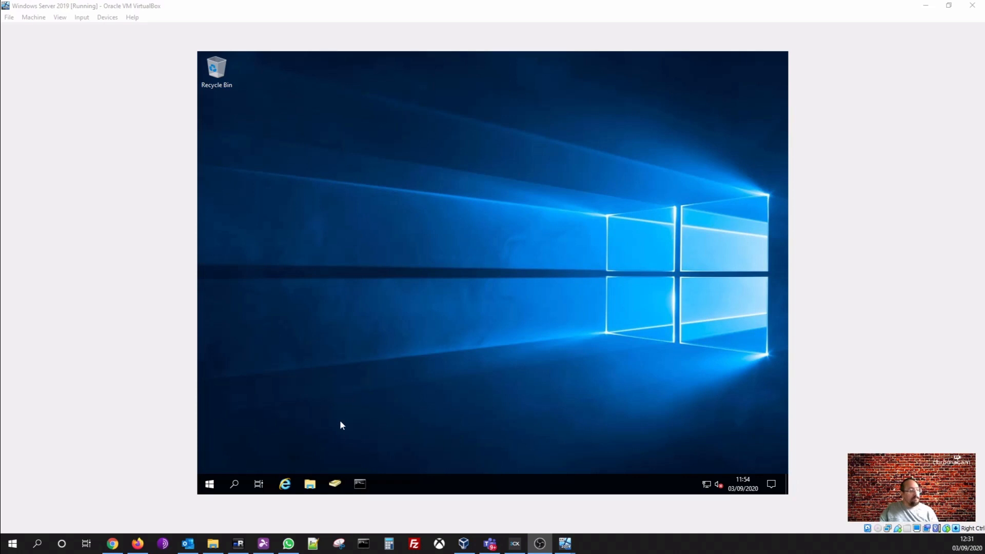
Review the users and groups in the Staff, Security Groups and Admins units of Active Directory Users and Computers, and minimize the console
{"action": "left_click", "coordinate": [336, 487]}
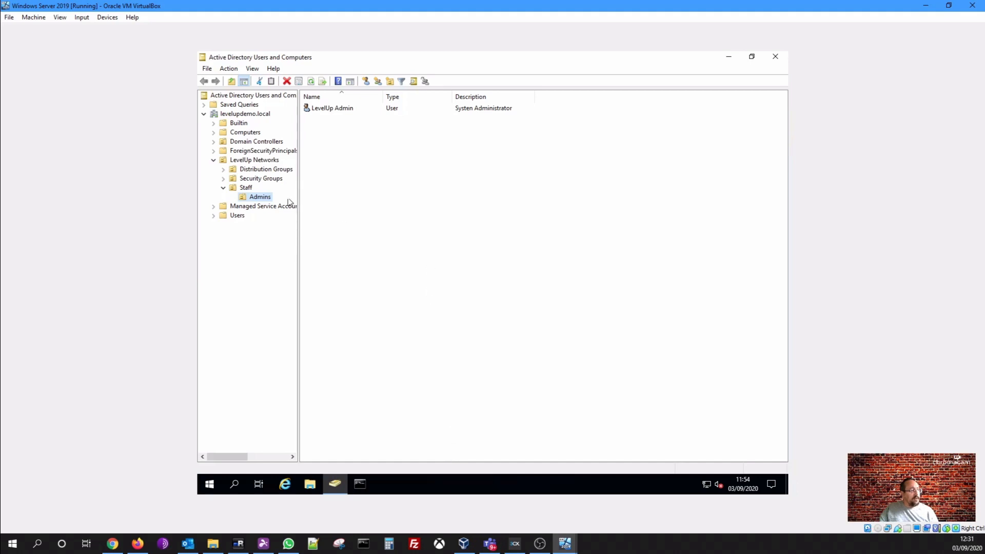
{"action": "left_click", "coordinate": [249, 188]}
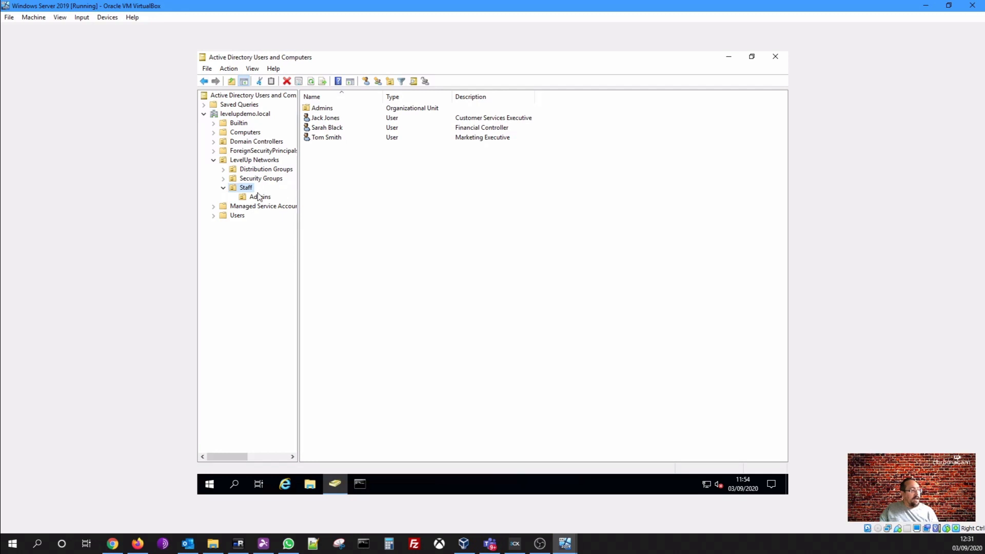
{"action": "left_click", "coordinate": [252, 179]}
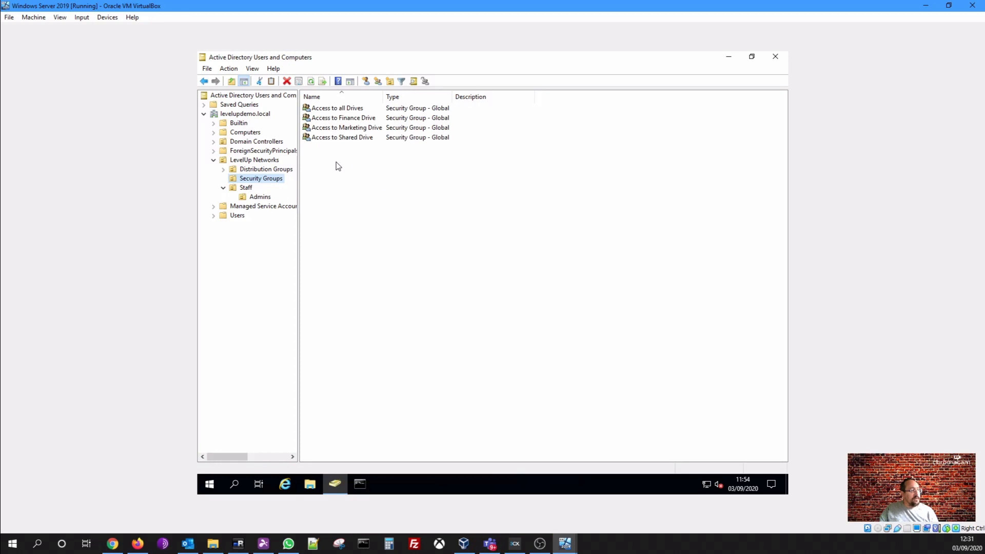
{"action": "left_click", "coordinate": [341, 138]}
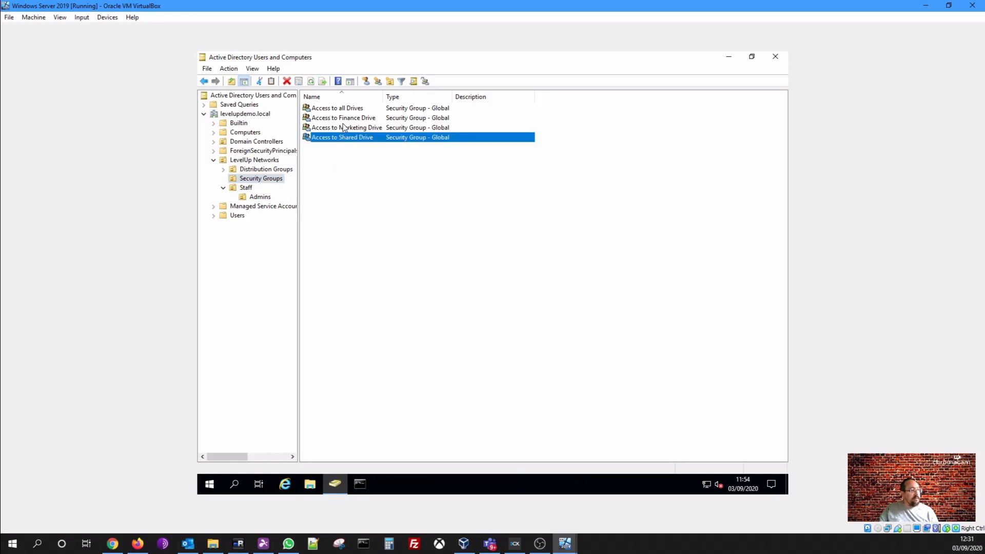
{"action": "left_click", "coordinate": [344, 118]}
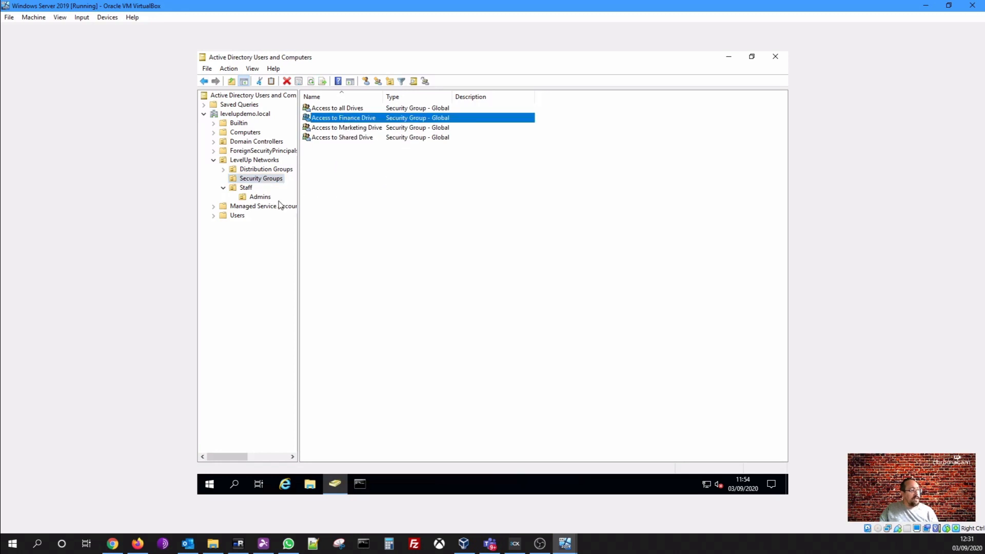
{"action": "left_click", "coordinate": [260, 197]}
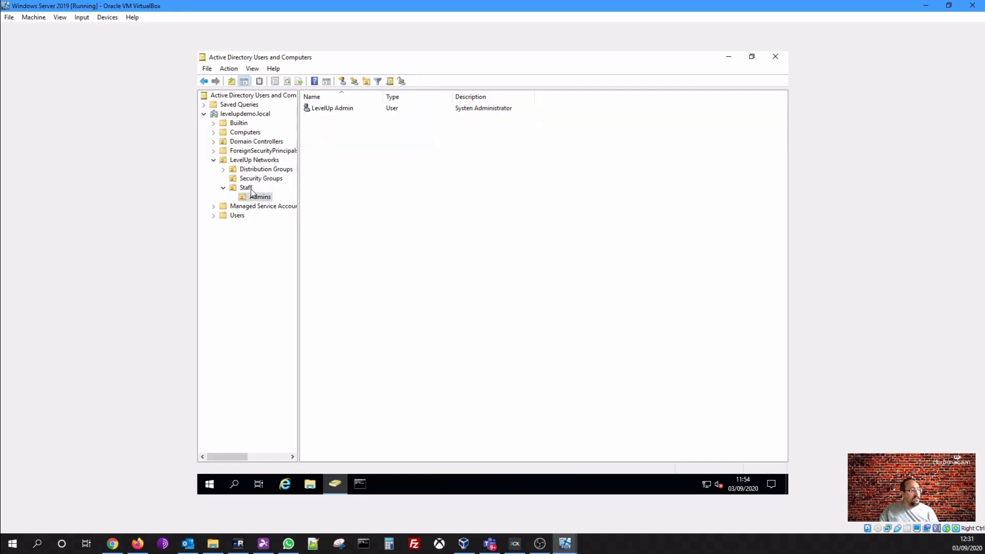
{"action": "left_click", "coordinate": [250, 189]}
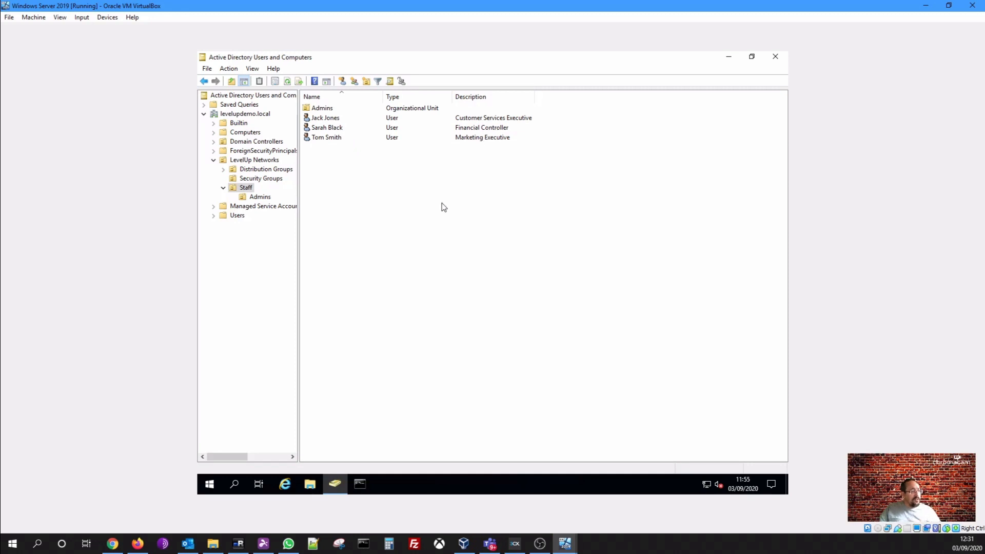
{"action": "left_click", "coordinate": [500, 118]}
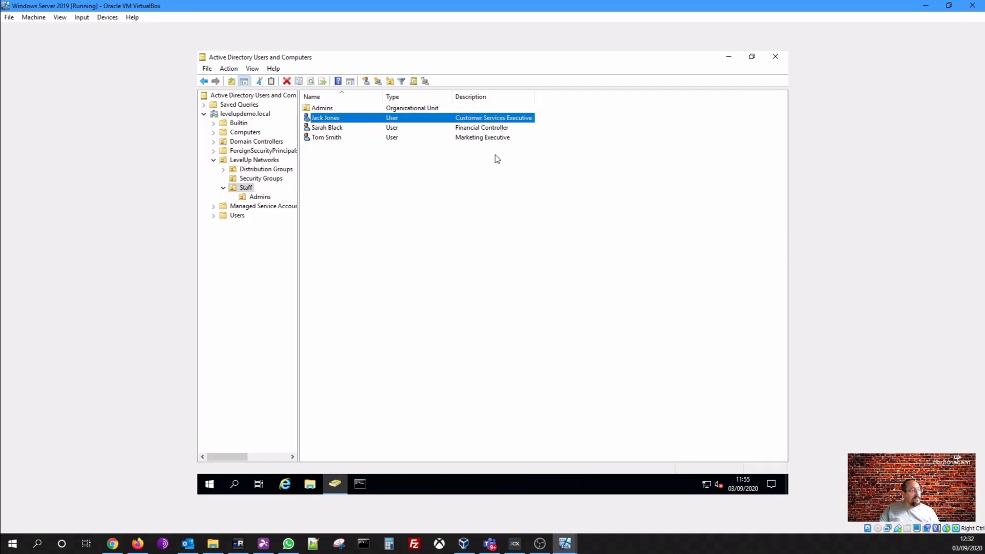
{"action": "left_click", "coordinate": [481, 225]}
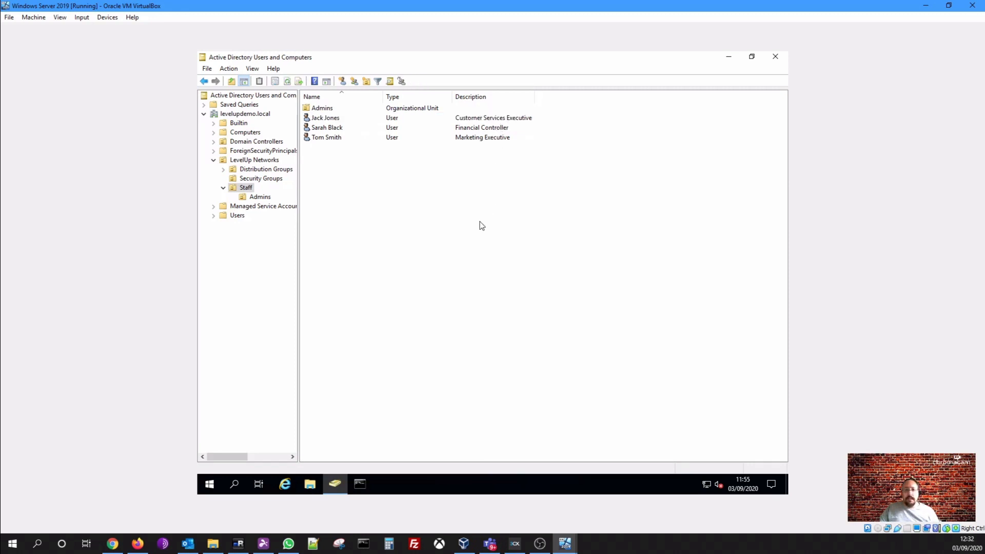
{"action": "left_click", "coordinate": [334, 485]}
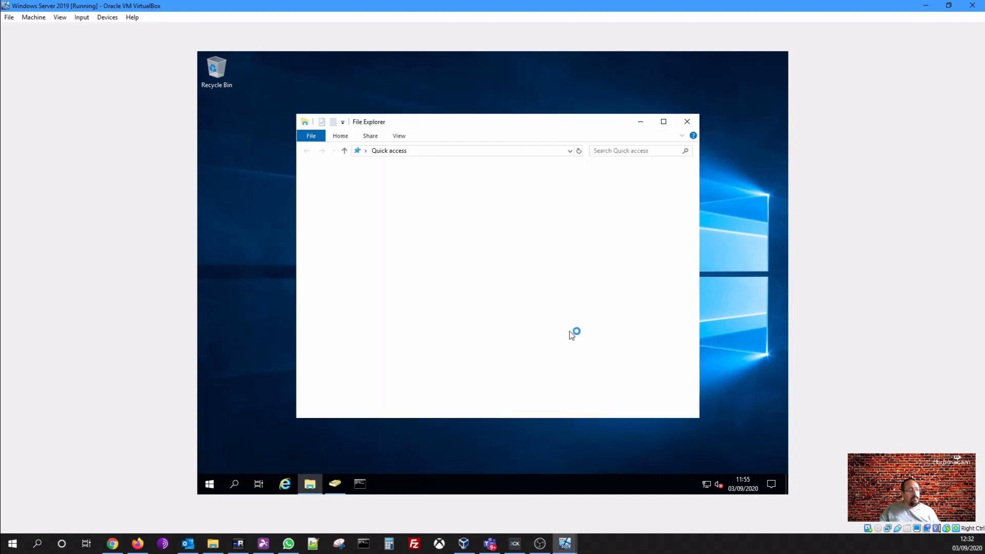
Maximize File Explorer and examine the local drives under This PC
{"action": "left_click", "coordinate": [665, 122]}
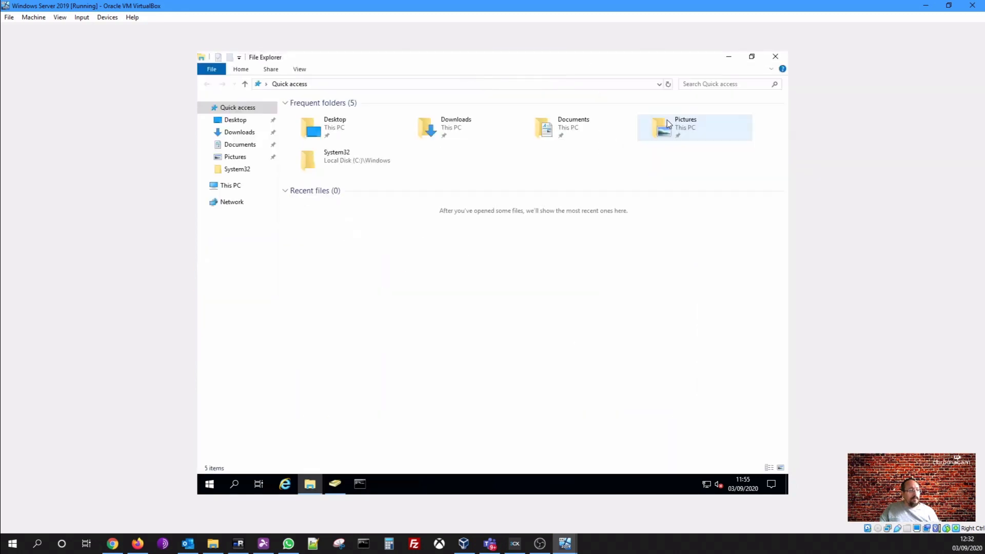
{"action": "left_click", "coordinate": [239, 193]}
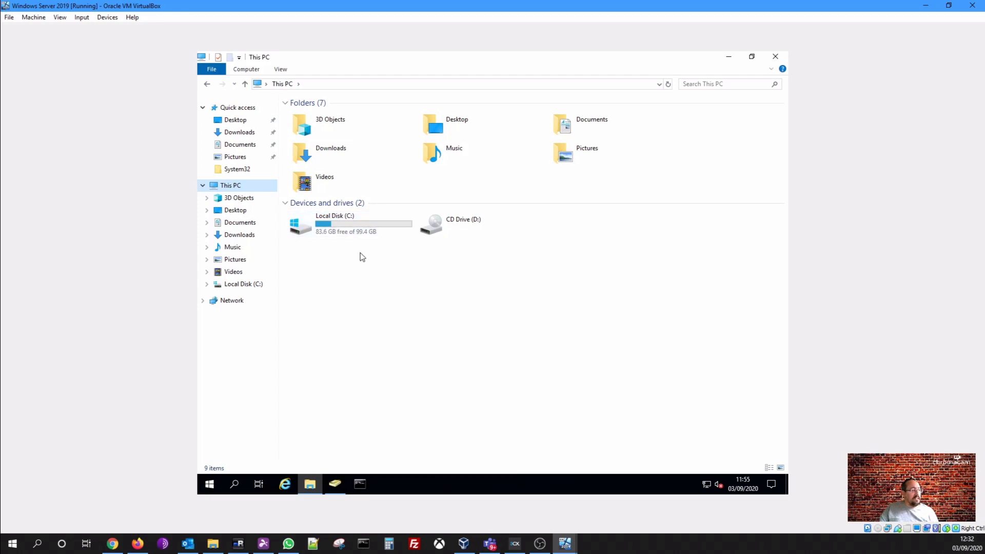
{"action": "left_click", "coordinate": [347, 230]}
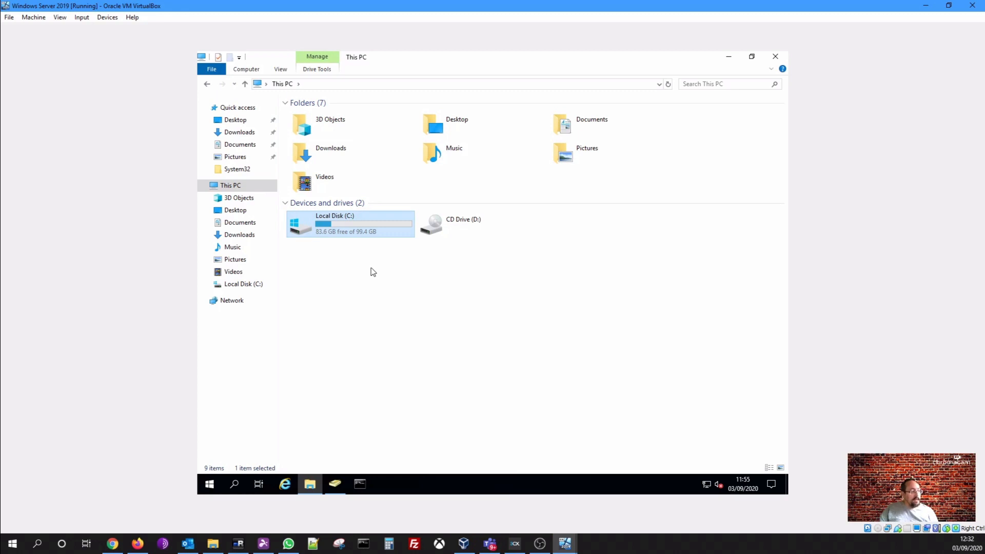
Open Server Manager for This PC, launch Computer Management from it and display Disk Management
{"action": "right_click", "coordinate": [238, 191]}
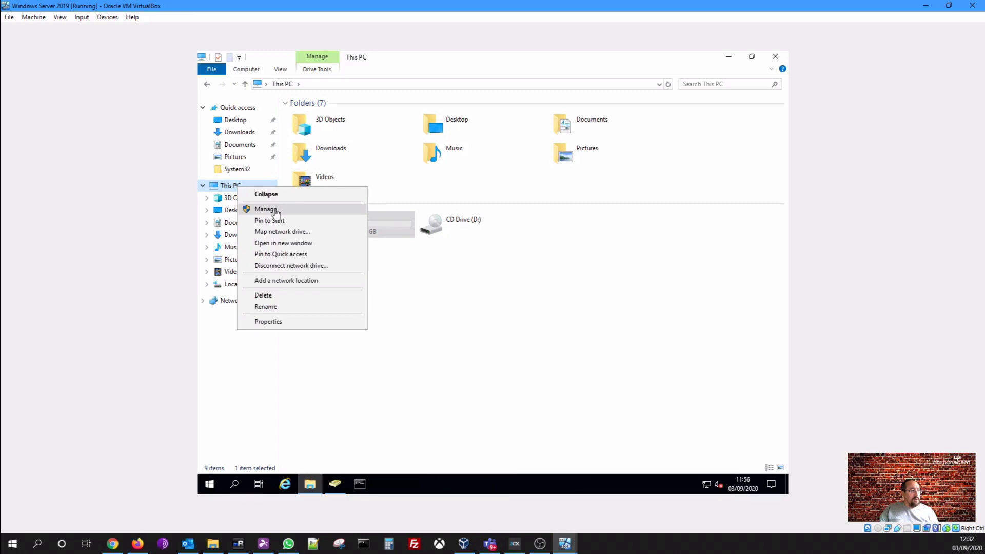
{"action": "left_click", "coordinate": [276, 213]}
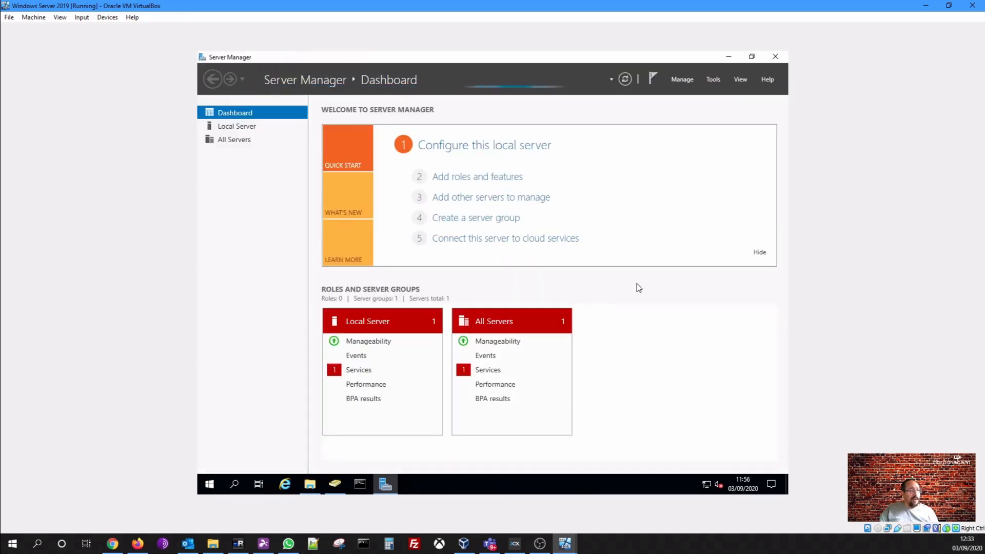
{"action": "left_click", "coordinate": [714, 81]}
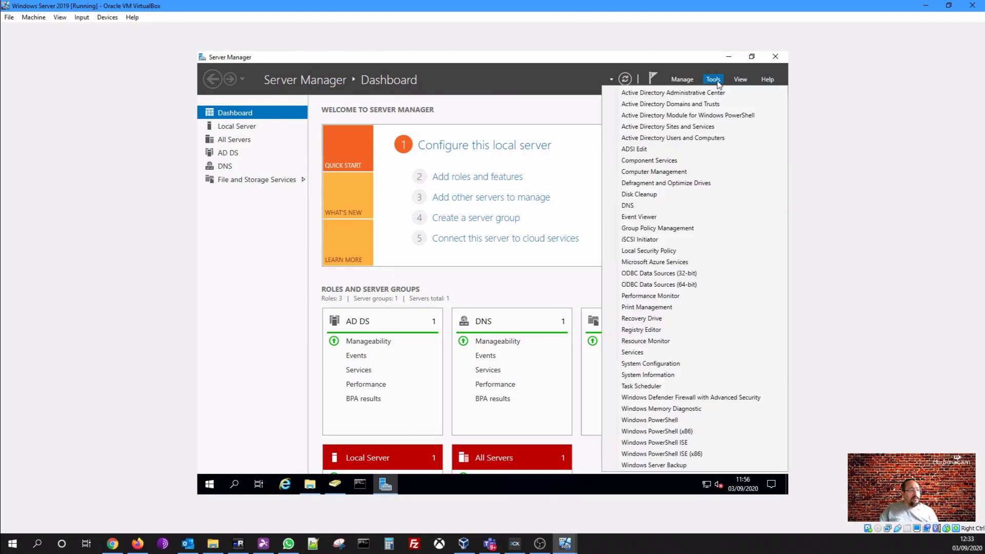
{"action": "left_click", "coordinate": [653, 173]}
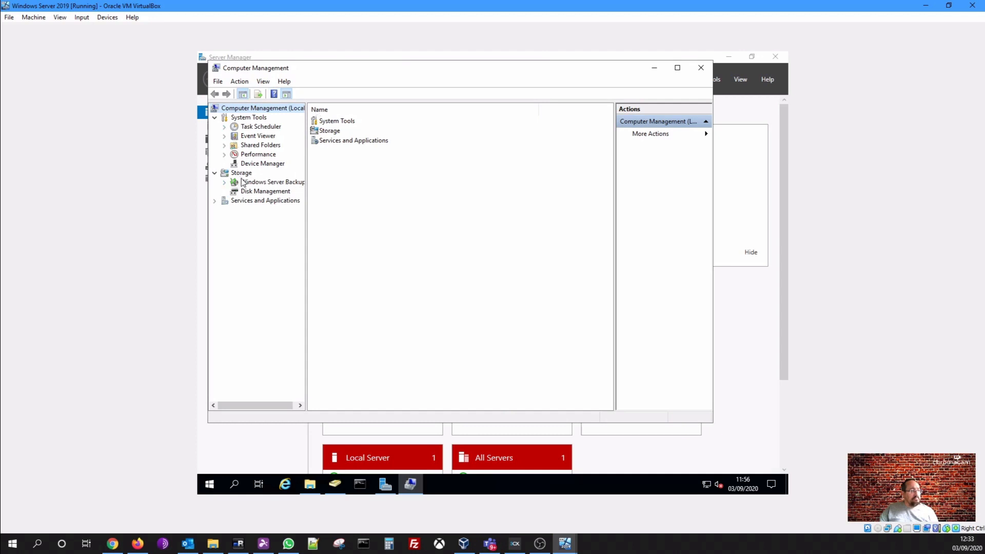
{"action": "left_click", "coordinate": [256, 146]}
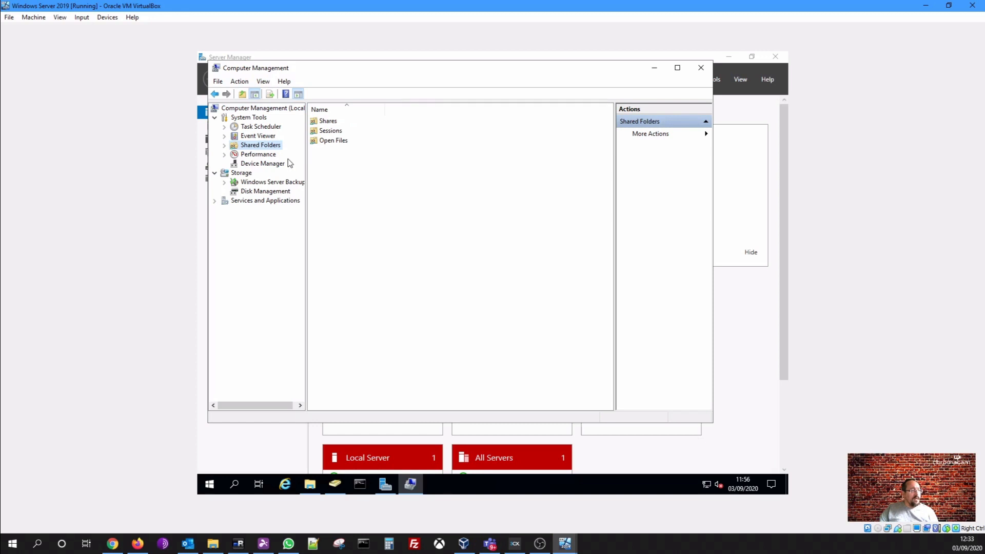
{"action": "left_click", "coordinate": [266, 193]}
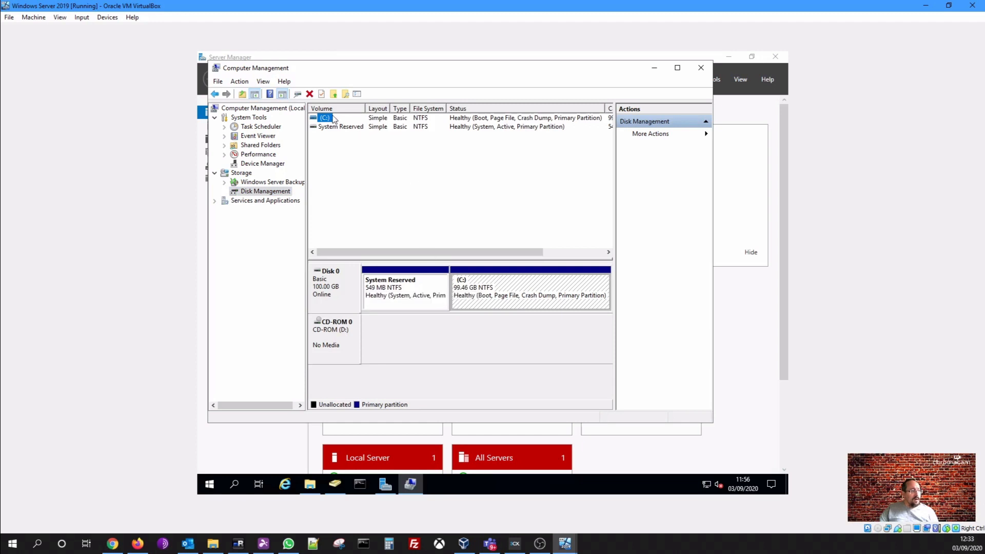
Inspect the System Reserved and C: partitions on Disk 0 and open the Shrink Volume settings for C:
{"action": "left_click", "coordinate": [406, 301]}
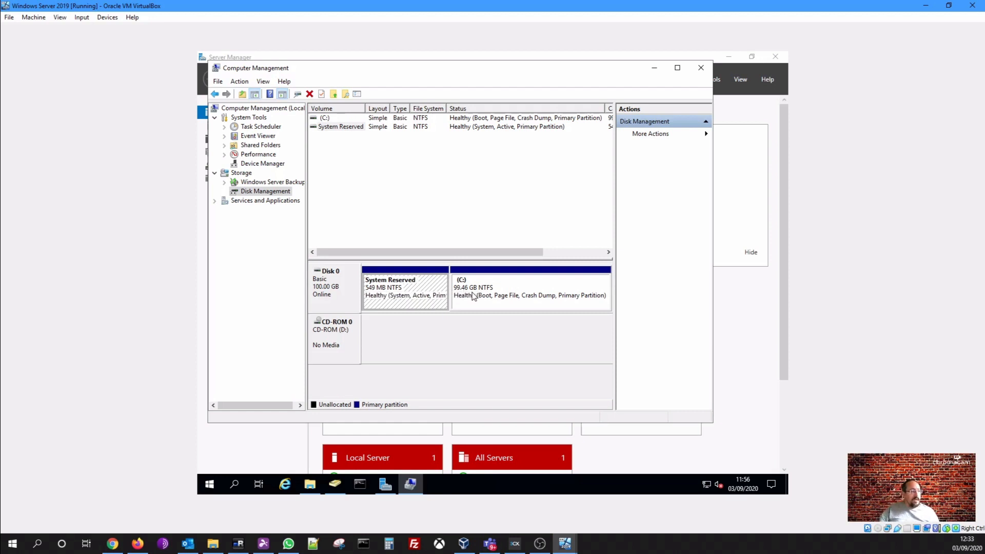
{"action": "left_click", "coordinate": [473, 296]}
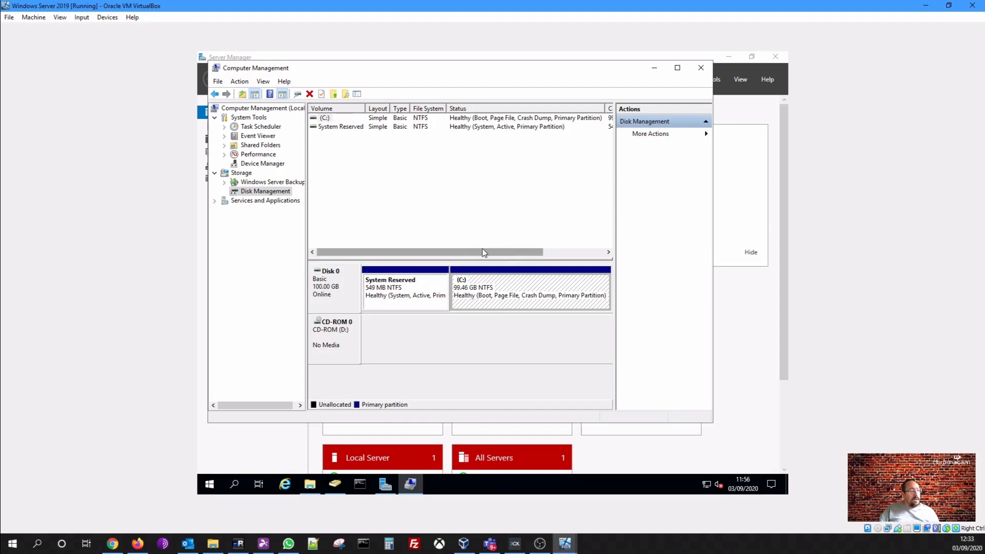
{"action": "right_click", "coordinate": [488, 294]}
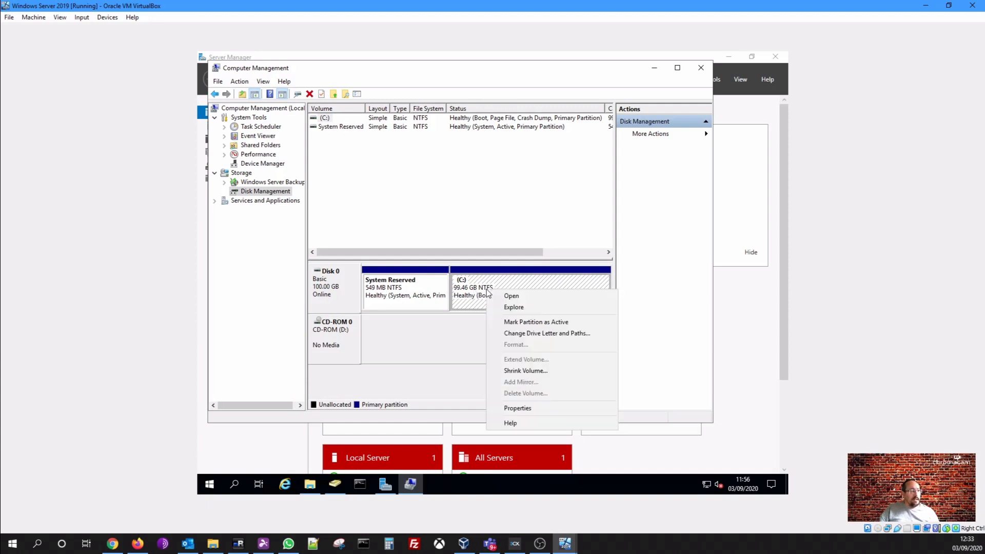
{"action": "left_click", "coordinate": [538, 371]}
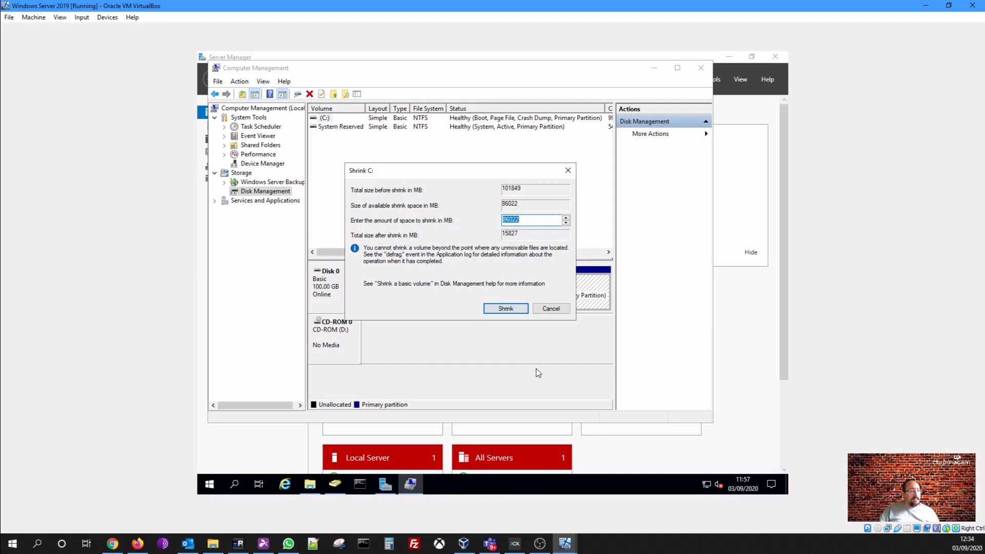
Switch to Calculator and multiply 20 by 1024 to convert 20 GB to megabytes
{"action": "key", "text": "XF86Calculator"}
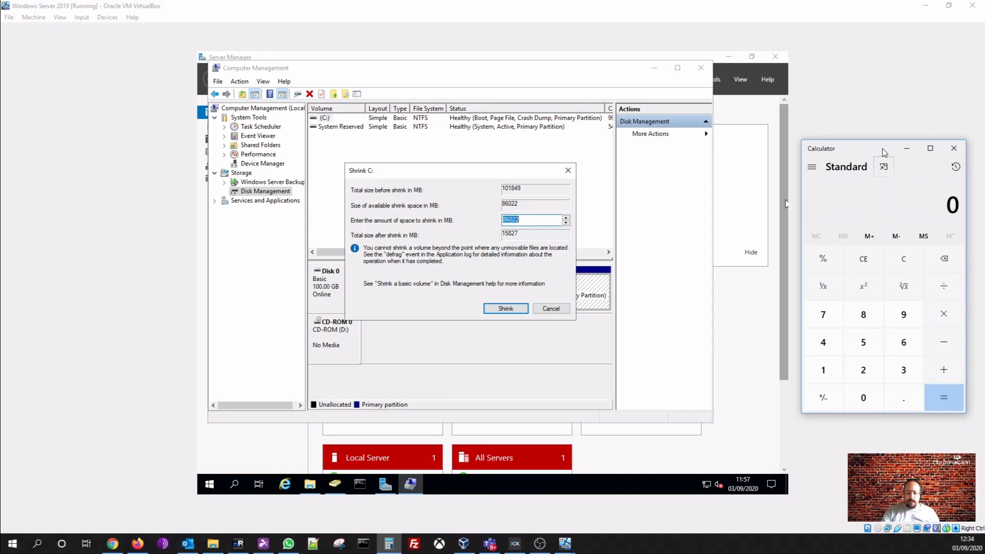
{"action": "type", "text": "20"}
{"action": "type", "text": "*"}
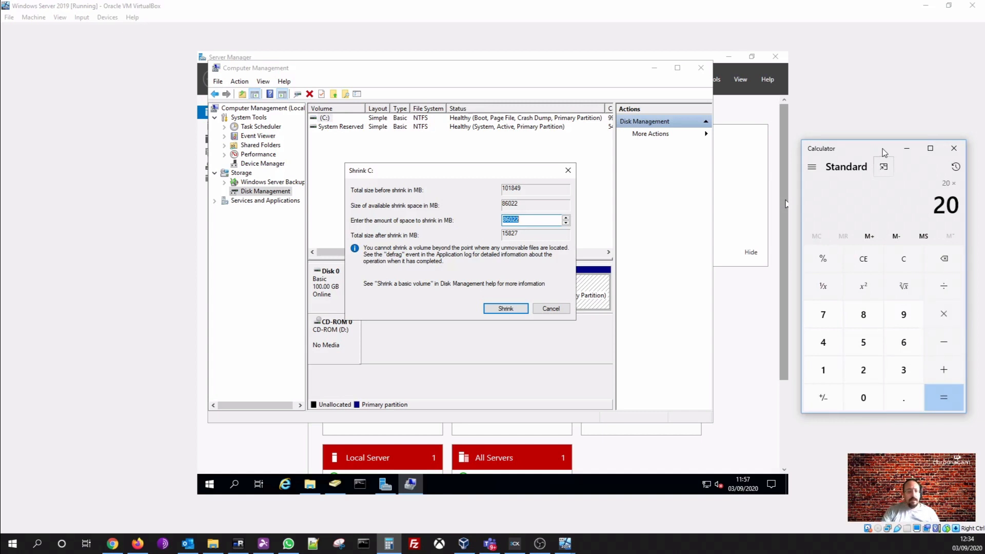
{"action": "type", "text": "1024"}
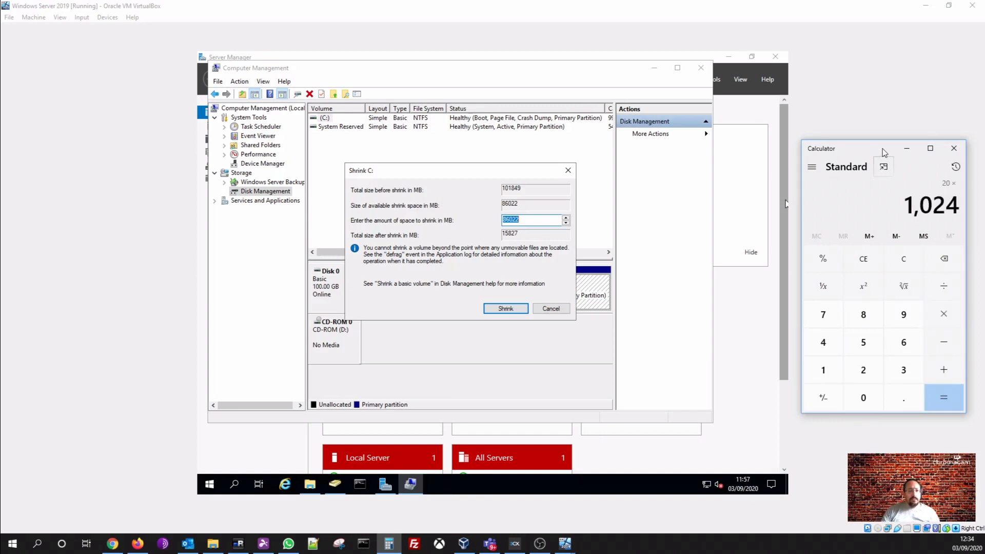
{"action": "key", "text": "Return"}
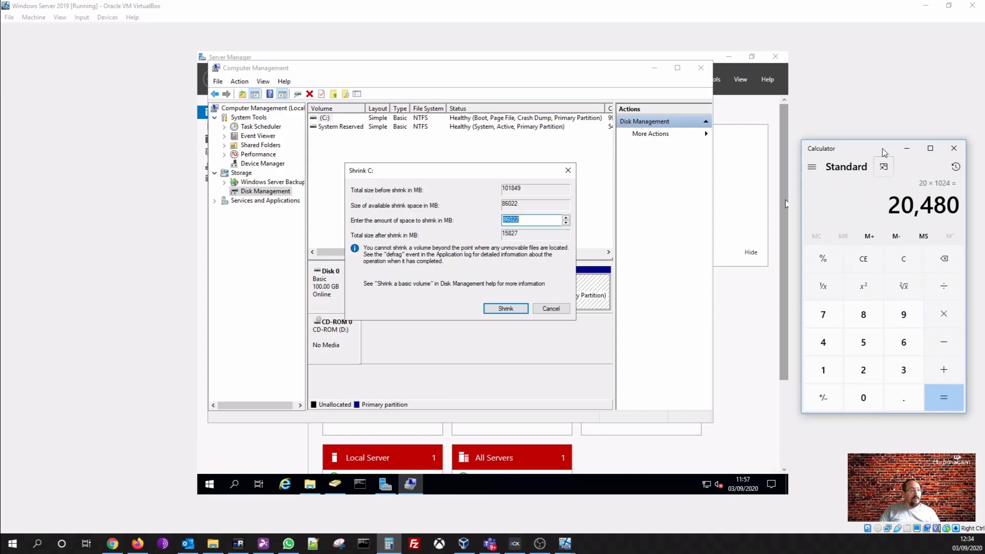
Set the amount of space to shrink from C: to 20480 MB and shrink the volume
{"action": "left_click", "coordinate": [529, 220]}
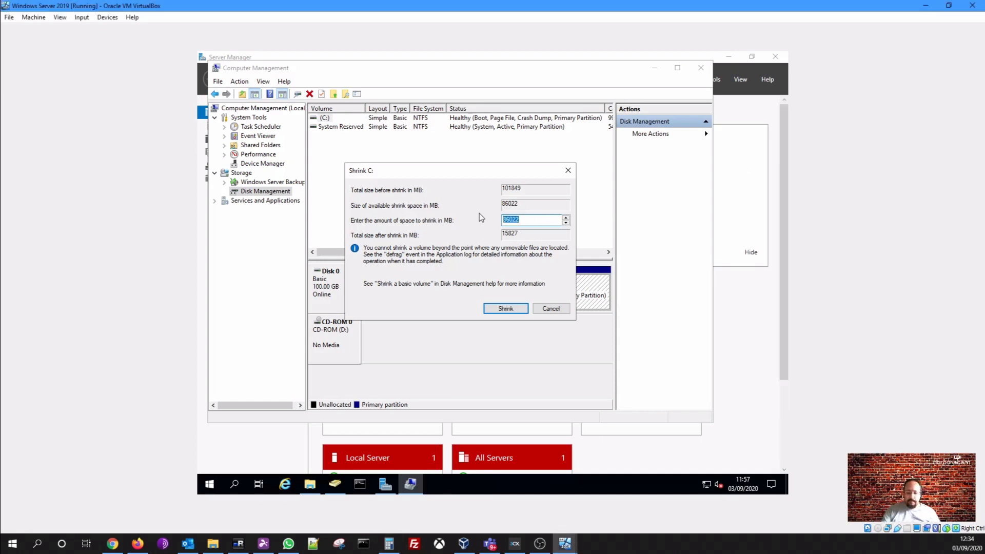
{"action": "key", "text": "Down"}
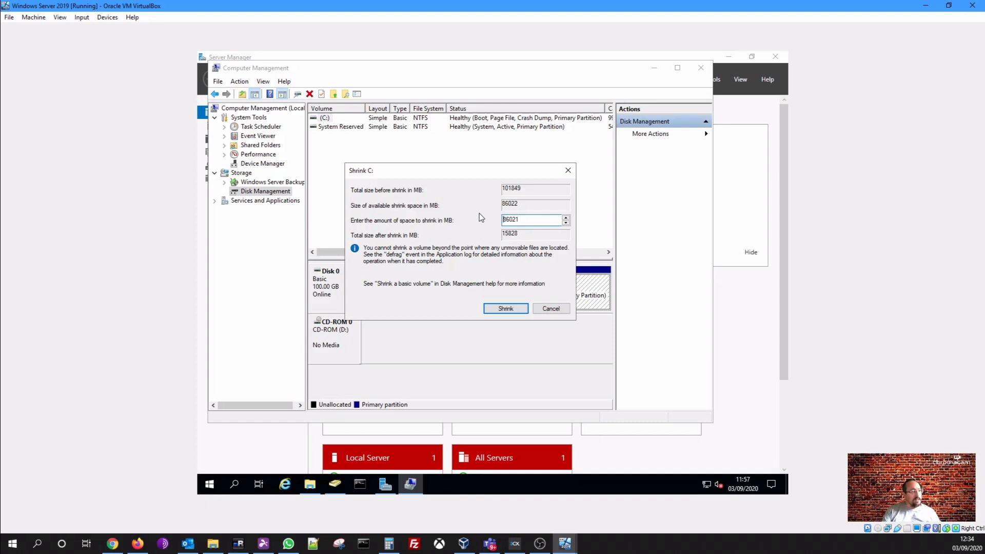
{"action": "key", "text": "ctrl+a"}
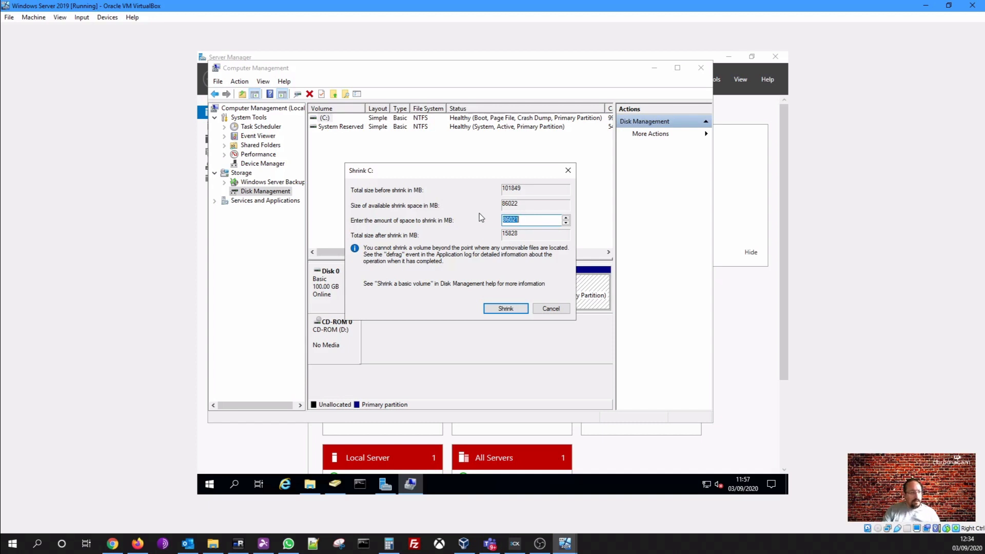
{"action": "type", "text": "20480"}
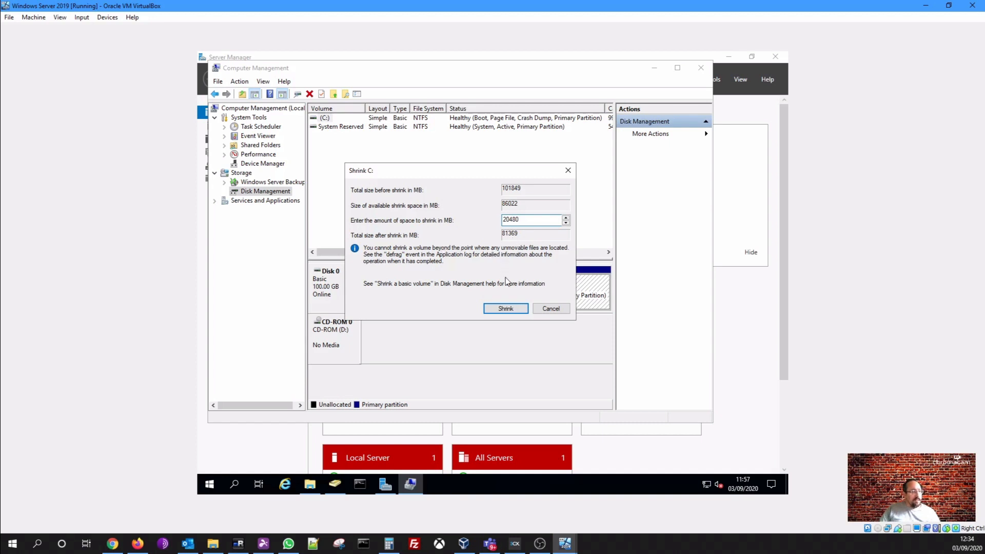
{"action": "left_click", "coordinate": [503, 310]}
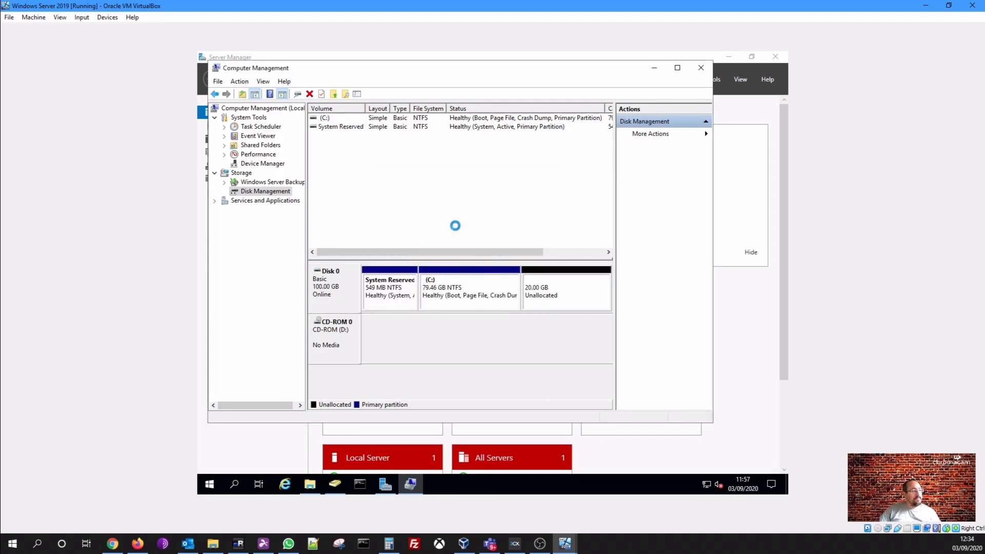
Start a new simple volume in the 20 GB unallocated space on Disk 0, using 20479 MB and drive letter E
{"action": "left_click", "coordinate": [546, 306]}
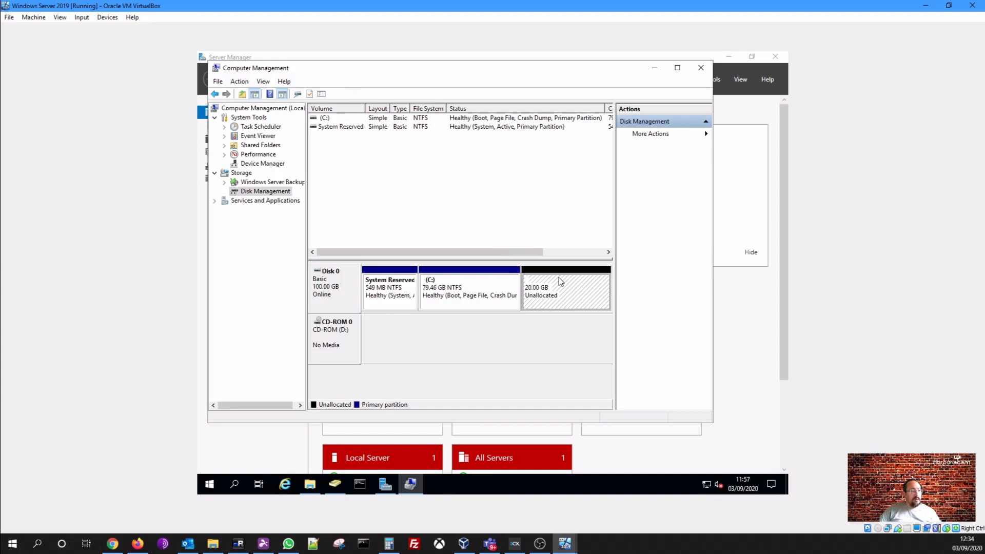
{"action": "right_click", "coordinate": [547, 302]}
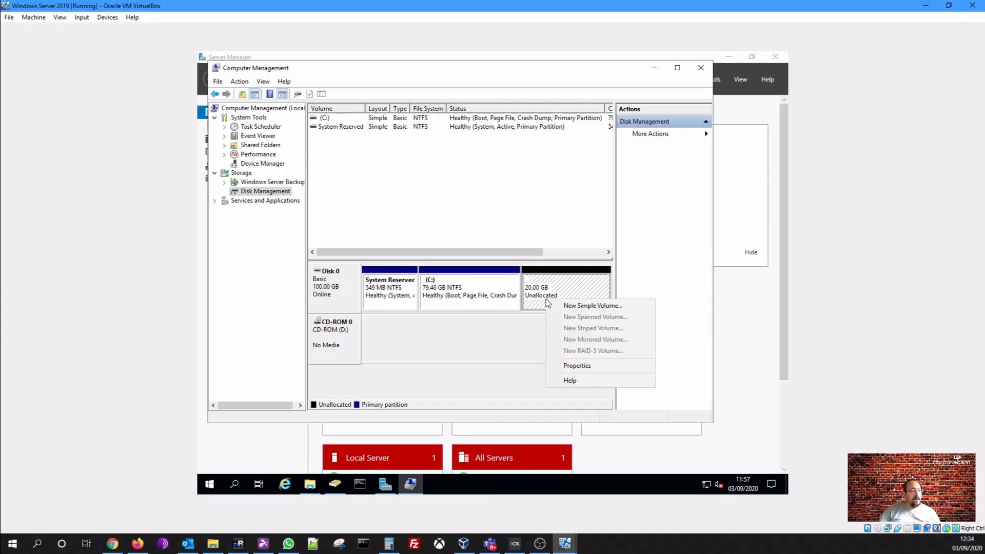
{"action": "left_click", "coordinate": [584, 307]}
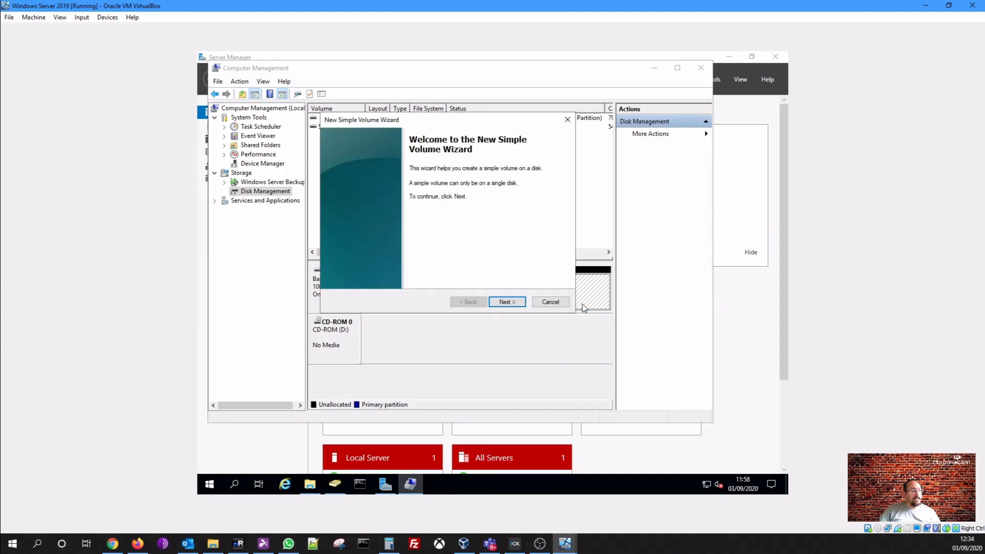
{"action": "left_click", "coordinate": [506, 301]}
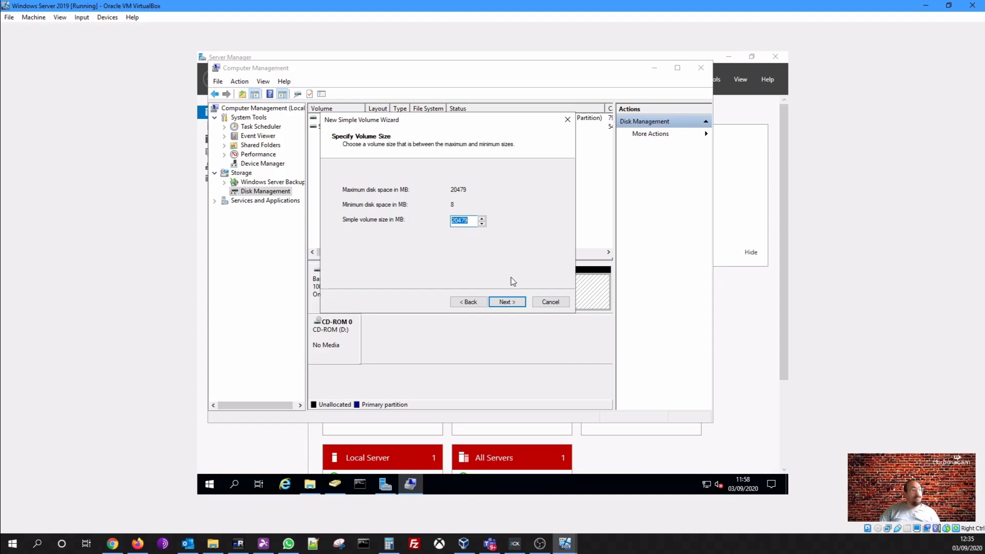
{"action": "left_click", "coordinate": [504, 304]}
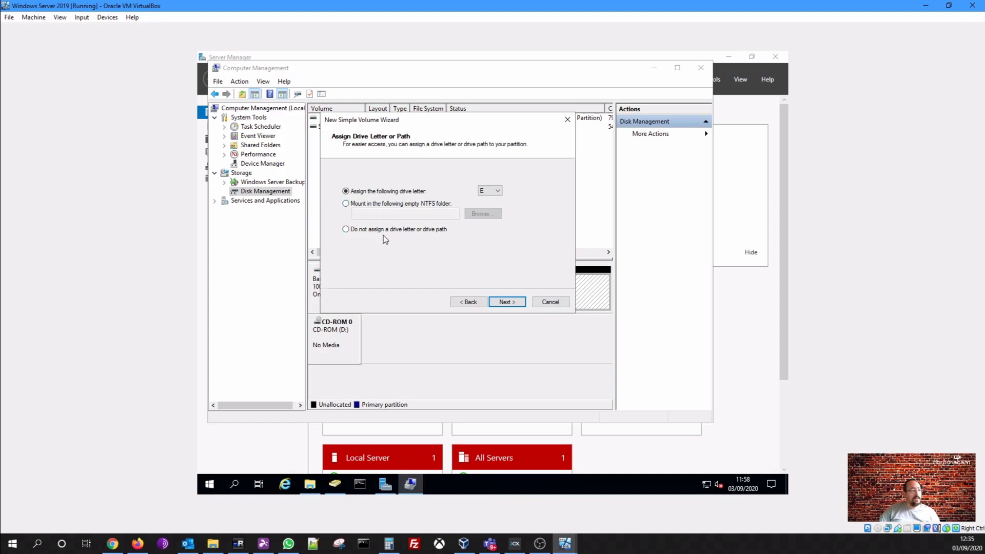
{"action": "left_click", "coordinate": [507, 301]}
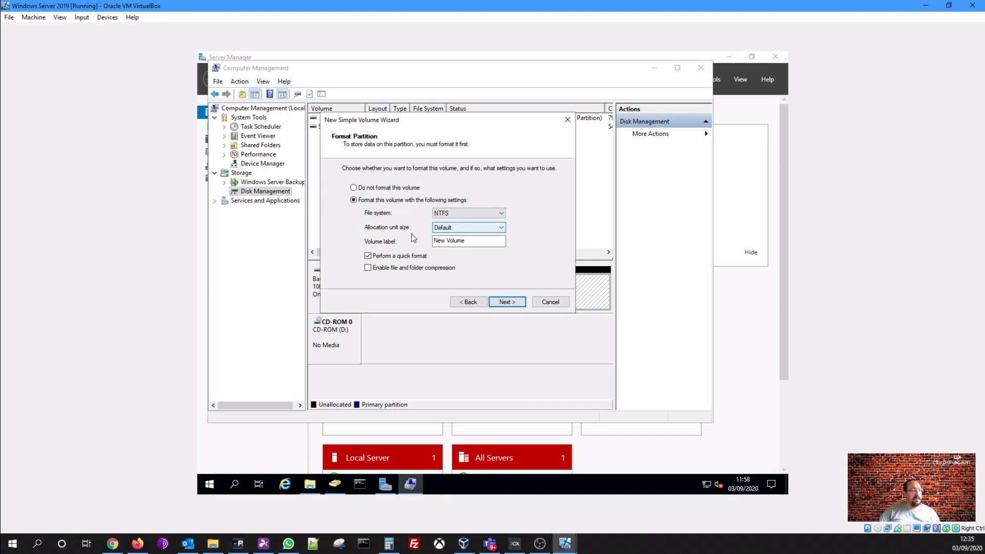
Label the new volume Shared Drive, keep NTFS with default allocation size and quick format, review the summary and create it
{"action": "left_click_drag", "start_coordinate": [472, 242], "coordinate": [432, 241]}
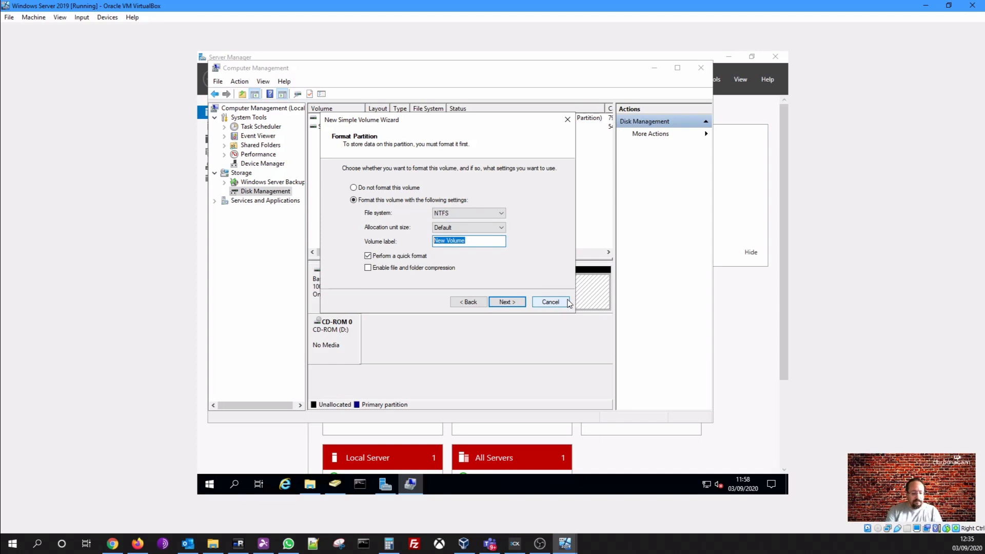
{"action": "type", "text": "Shared"}
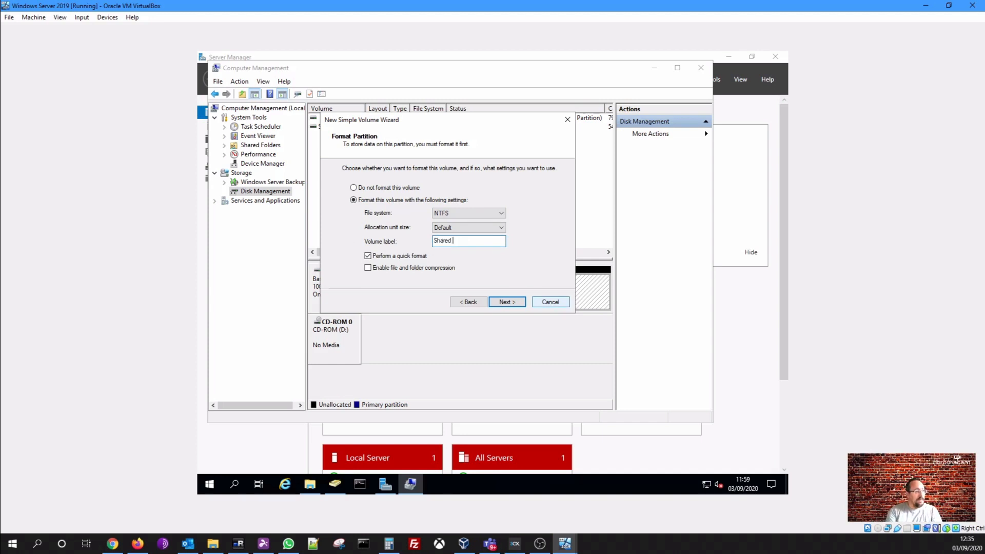
{"action": "type", "text": " Drive"}
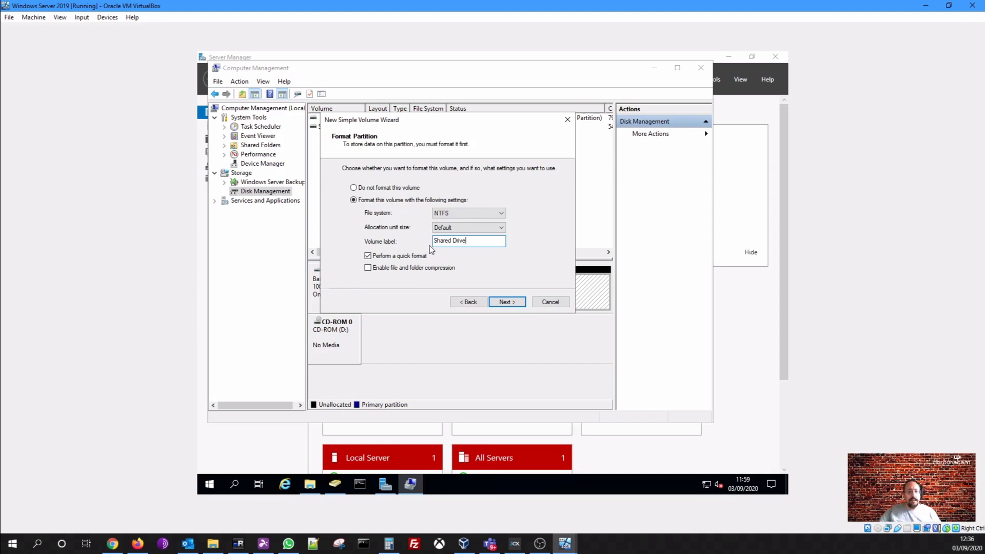
{"action": "left_click", "coordinate": [506, 302]}
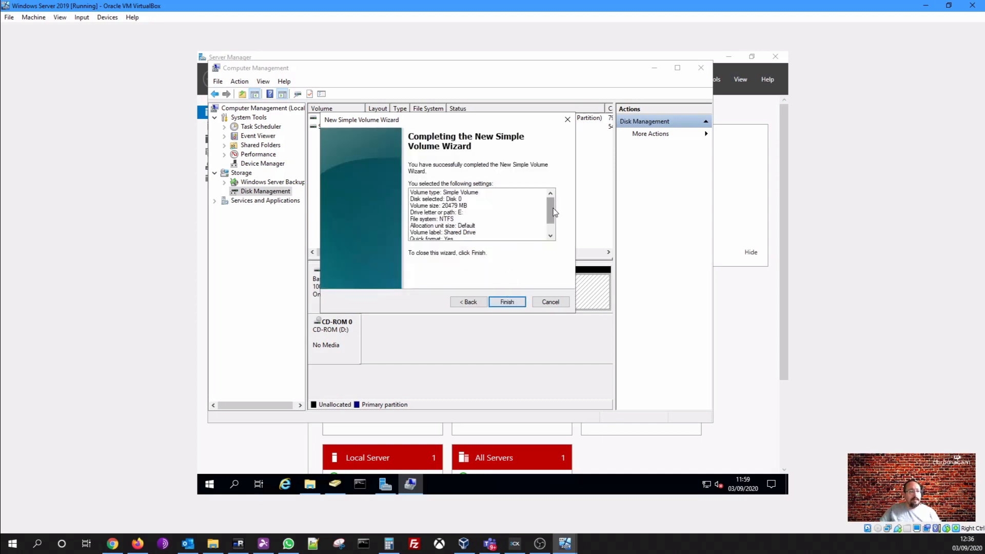
{"action": "mouse_move", "coordinate": [552, 213]}
{"action": "left_mouse_down"}
{"action": "mouse_move", "coordinate": [554, 230]}
{"action": "mouse_move", "coordinate": [554, 207]}
{"action": "left_mouse_up"}
{"action": "left_click", "coordinate": [501, 303]}
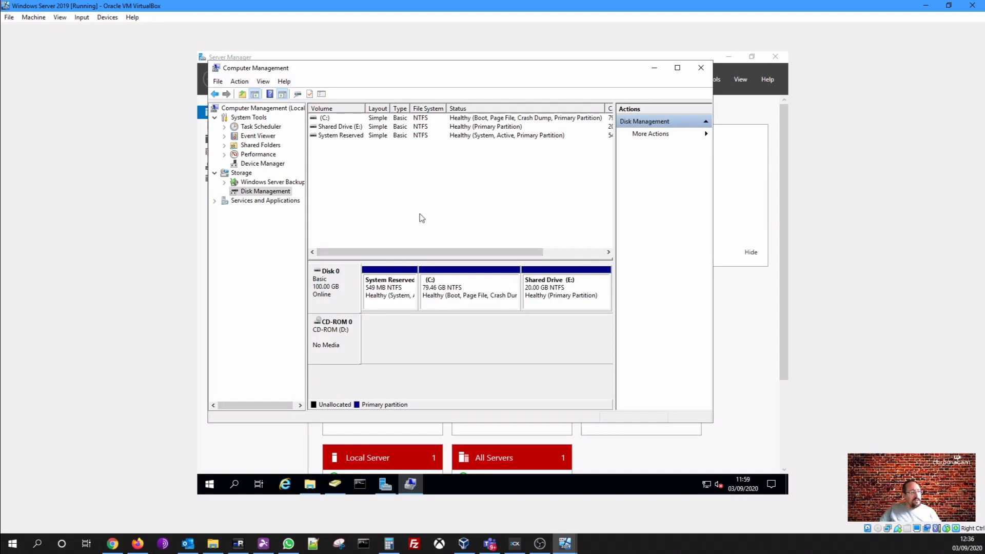
Close Computer Management and Server Manager, and check the C:, D: and Shared Drive (E:) drives in This PC
{"action": "left_click", "coordinate": [545, 308]}
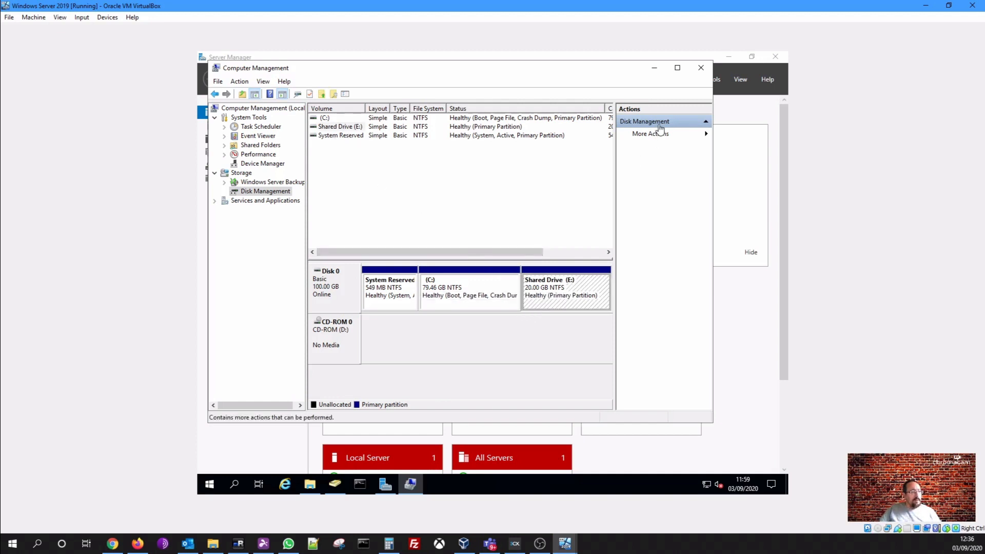
{"action": "left_click", "coordinate": [701, 67]}
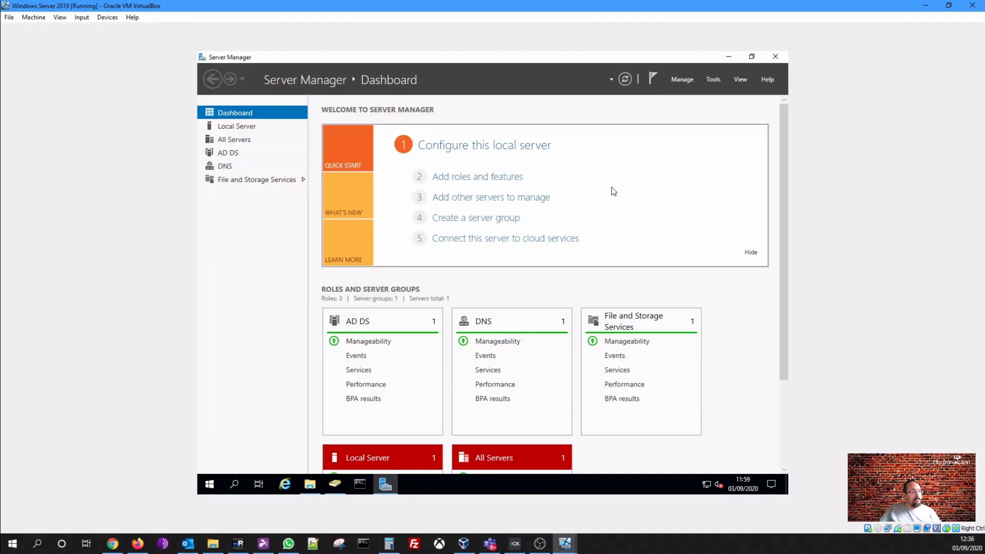
{"action": "left_click", "coordinate": [776, 60]}
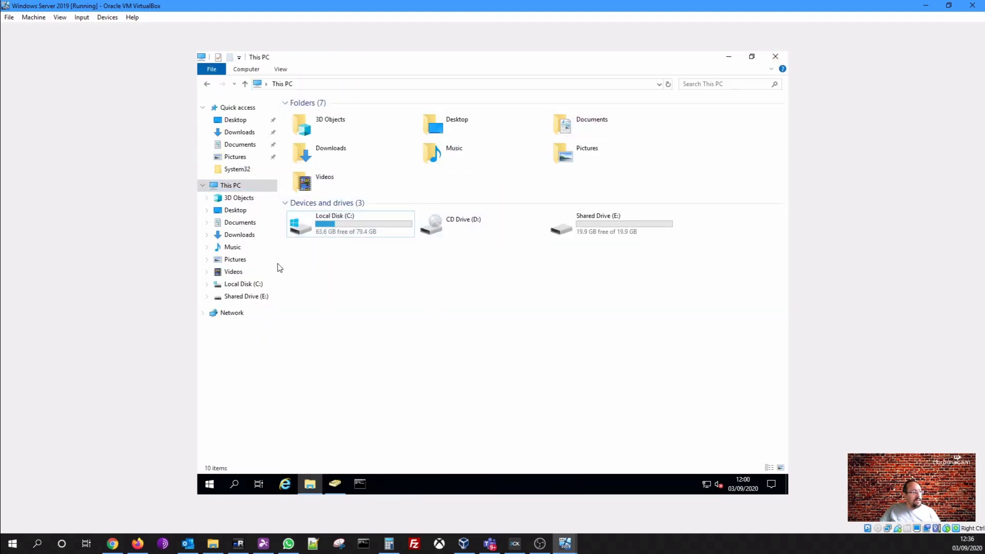
{"action": "left_click", "coordinate": [328, 224]}
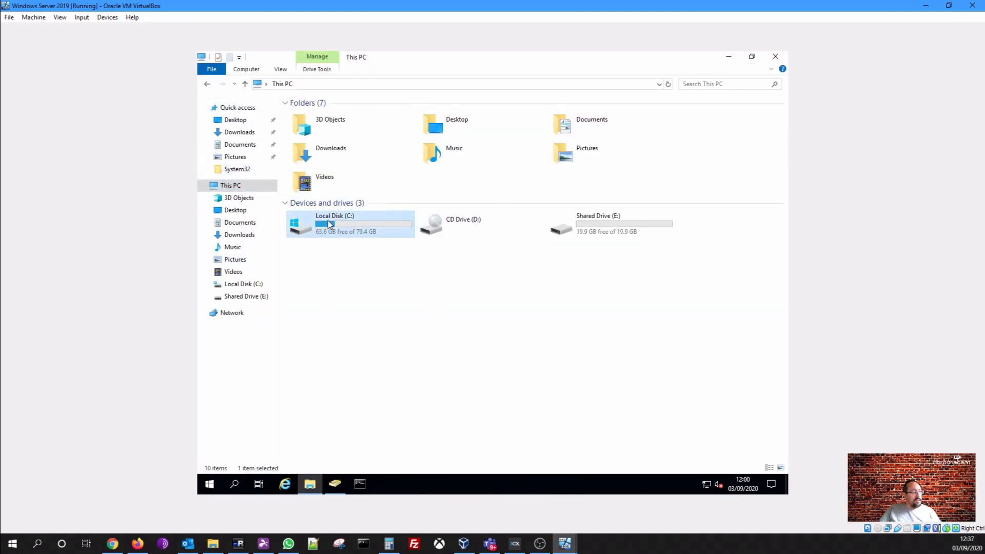
{"action": "left_click", "coordinate": [459, 239]}
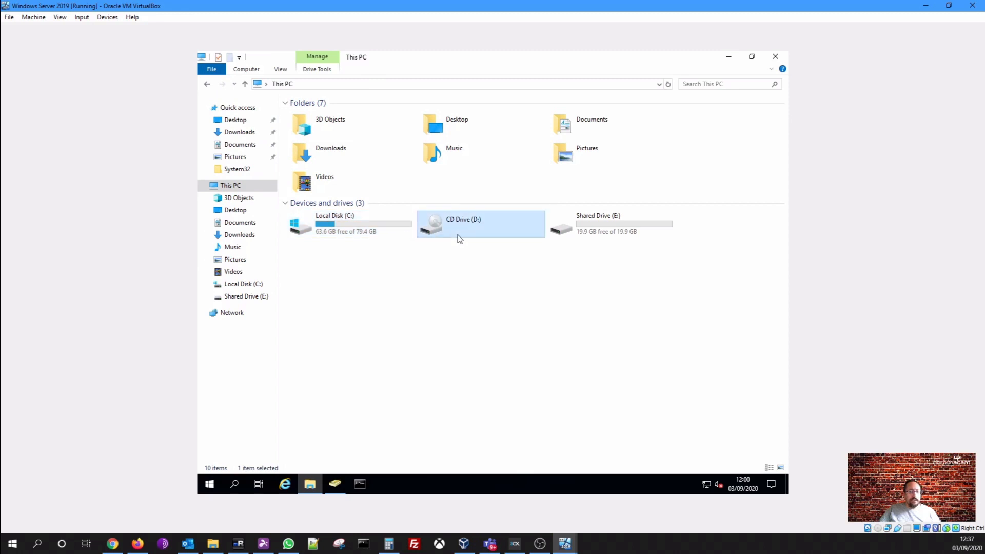
{"action": "left_click", "coordinate": [580, 226]}
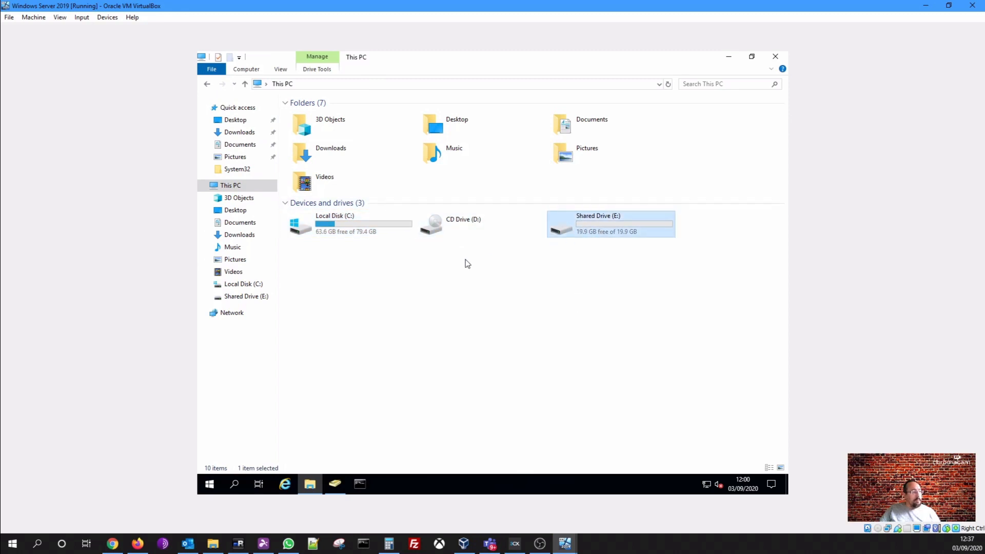
Open Shared Drive (E:) and create a folder named Shared Folder in it
{"action": "left_click", "coordinate": [268, 297]}
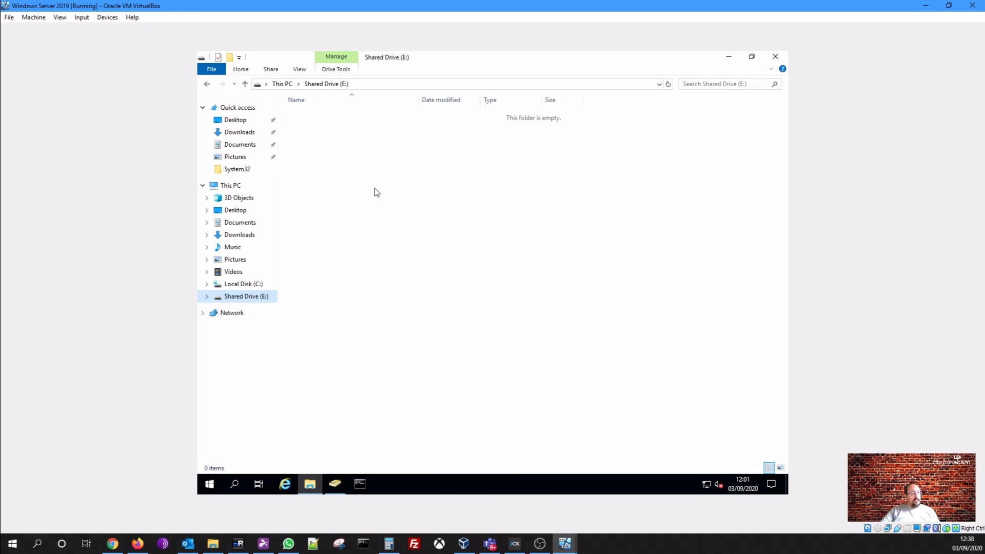
{"action": "right_click", "coordinate": [371, 232]}
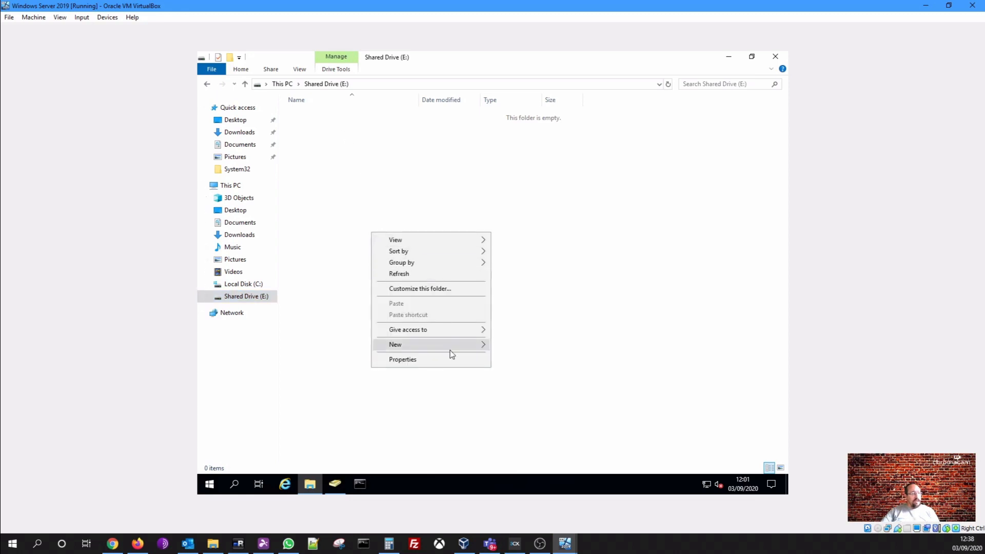
{"action": "mouse_move", "coordinate": [451, 349]}
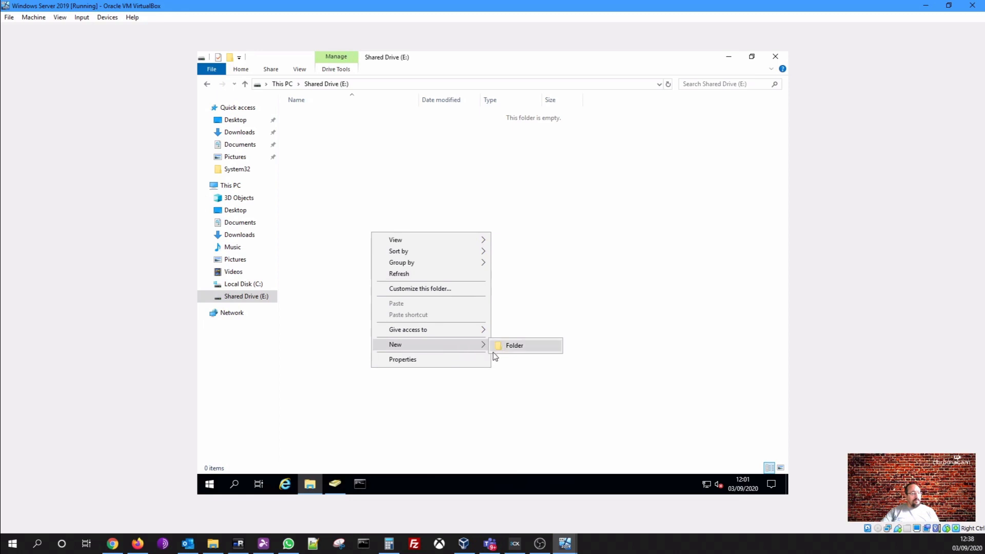
{"action": "left_click", "coordinate": [506, 350]}
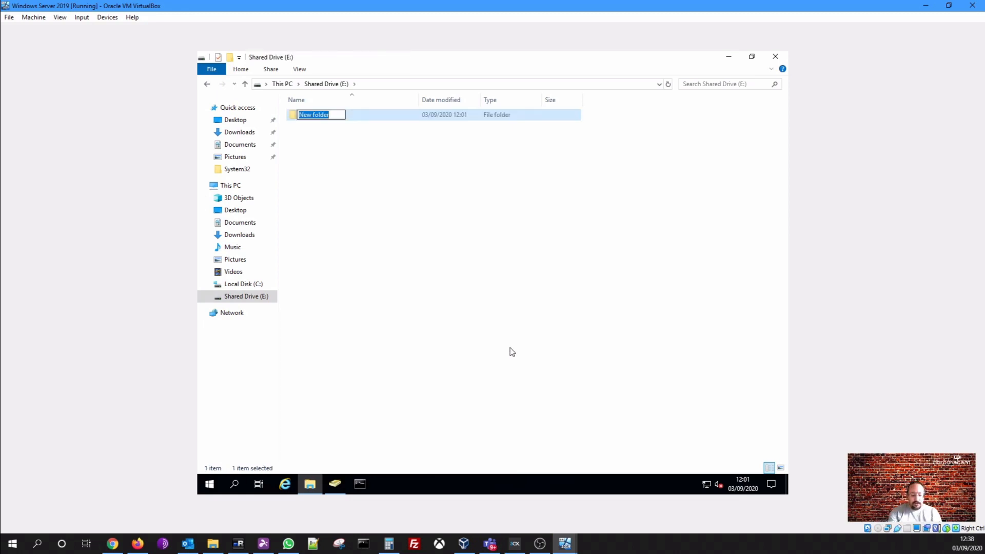
{"action": "type", "text": "Shared F"}
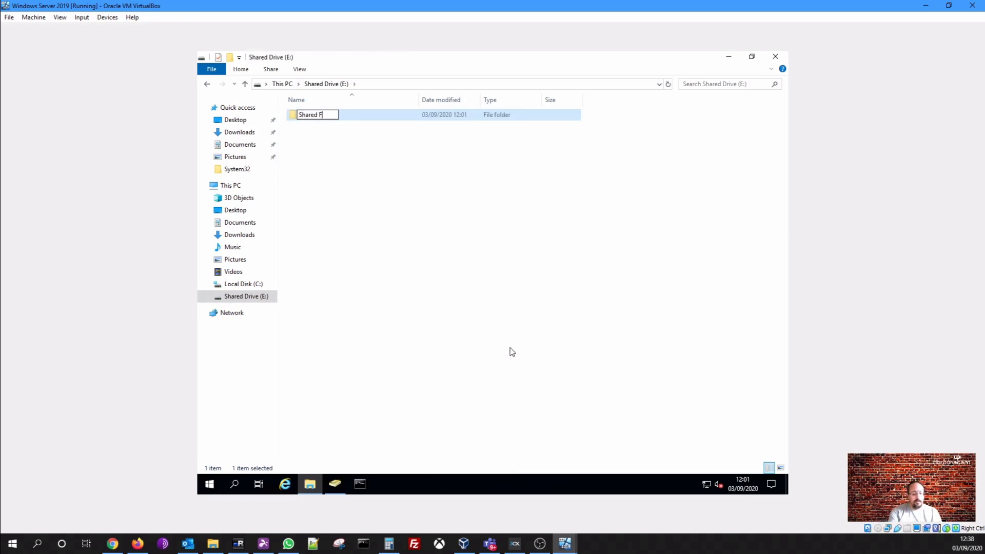
{"action": "type", "text": "older"}
{"action": "key", "text": "Return"}
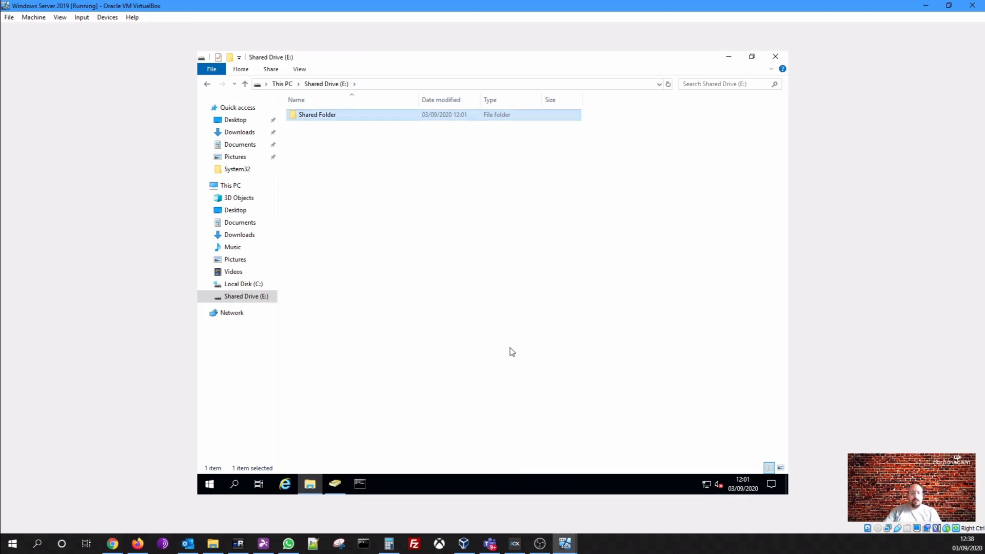
Create a second folder named Finance on Shared Drive (E:)
{"action": "right_click", "coordinate": [317, 184]}
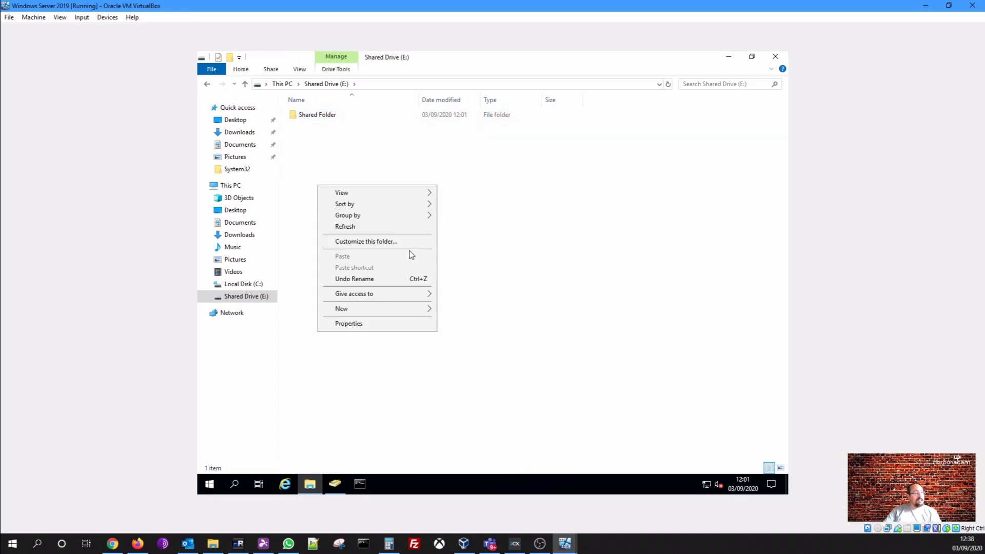
{"action": "mouse_move", "coordinate": [415, 314]}
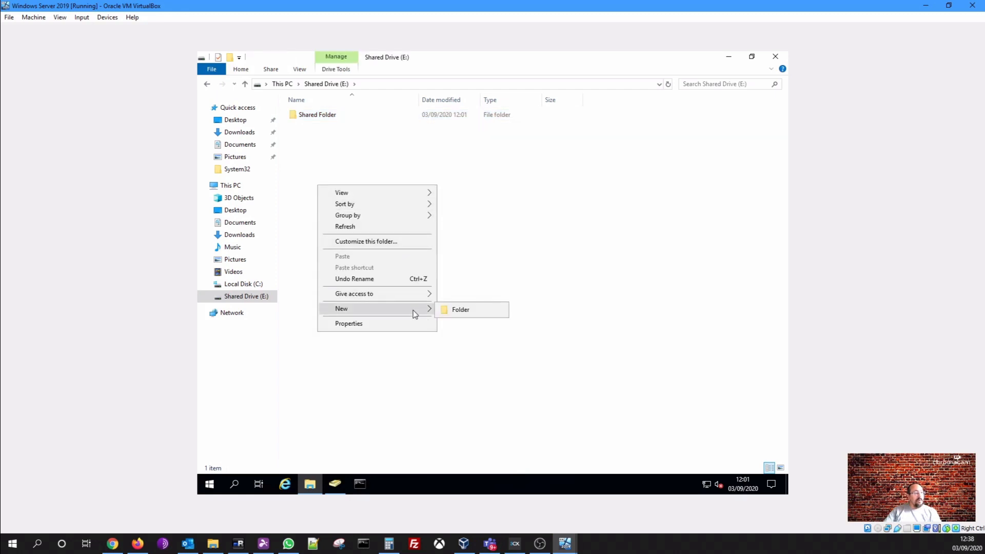
{"action": "left_click", "coordinate": [451, 310]}
{"action": "type", "text": "Finan"}
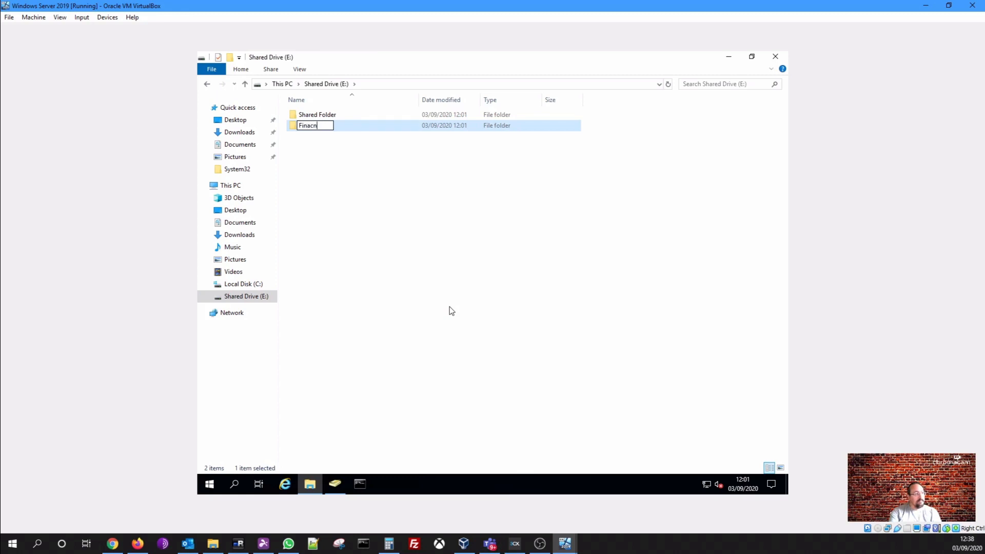
{"action": "type", "text": "ce"}
{"action": "key", "text": "Return"}
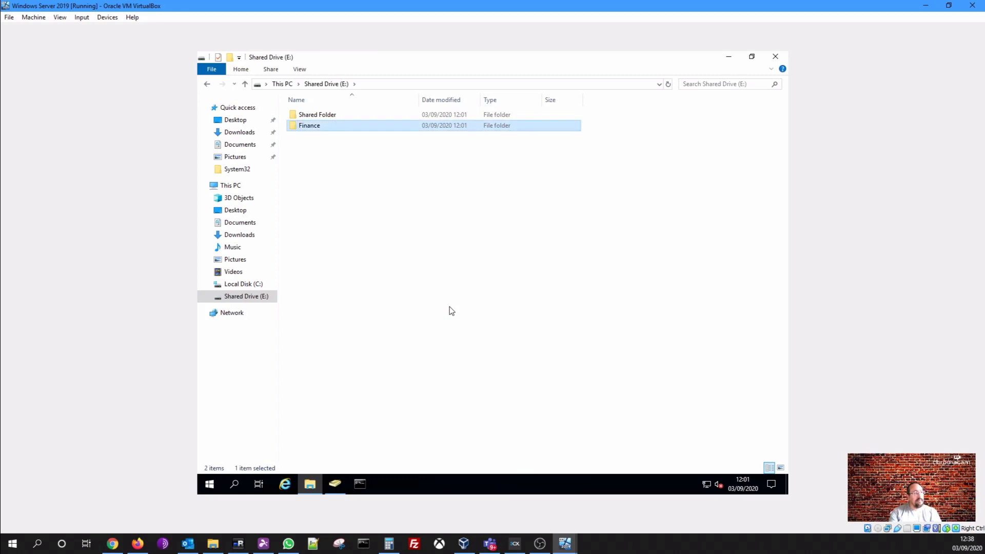
Create a third folder named Sales on Shared Drive (E:)
{"action": "right_click", "coordinate": [338, 211]}
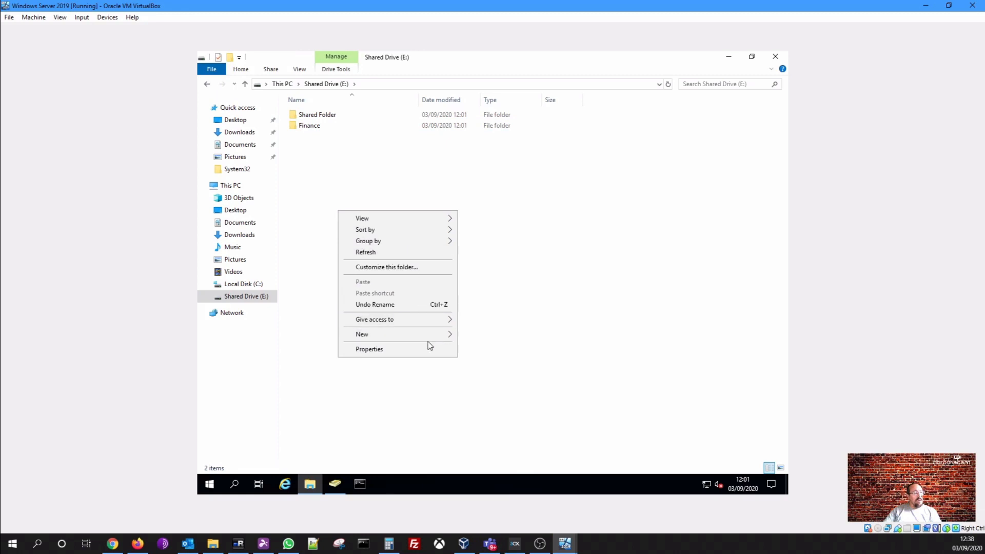
{"action": "left_click", "coordinate": [465, 339]}
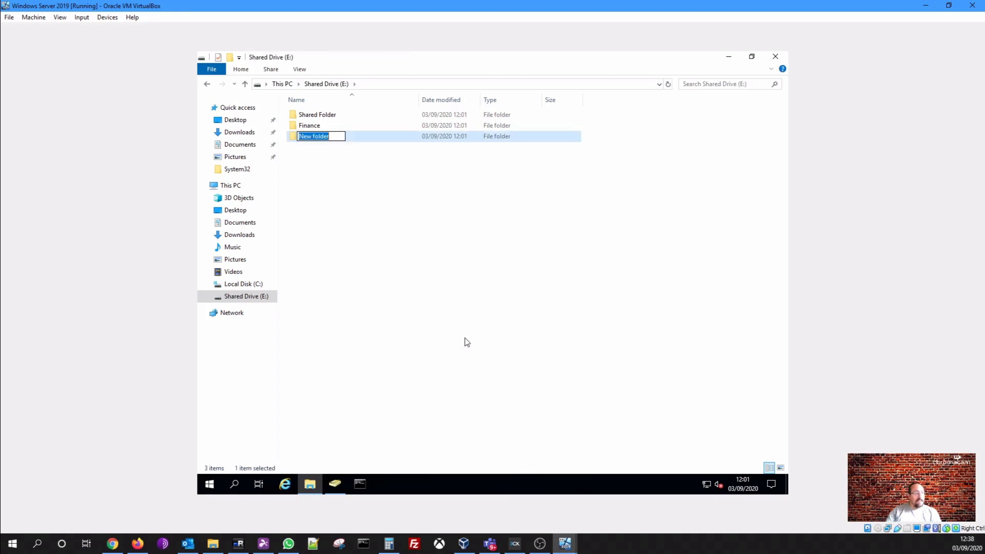
{"action": "type", "text": "Sales"}
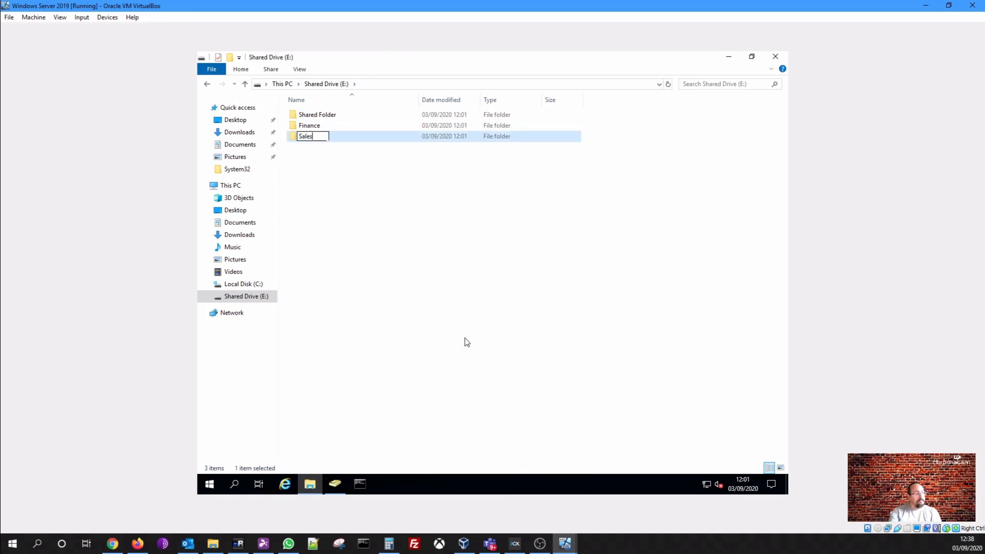
{"action": "key", "text": "Return"}
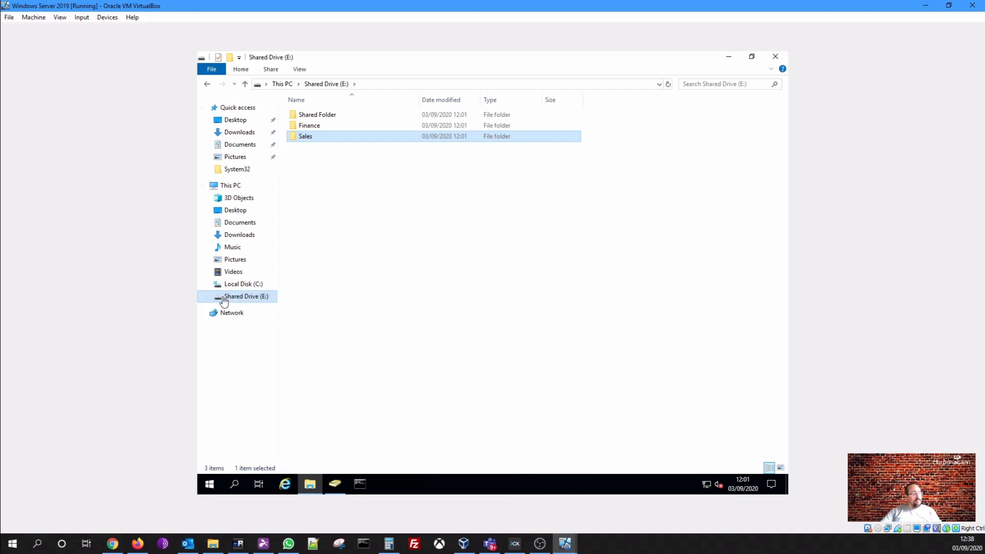
Open the Sales folder on Shared Drive (E:) and create a subfolder named Collateral in it
{"action": "left_click", "coordinate": [208, 297]}
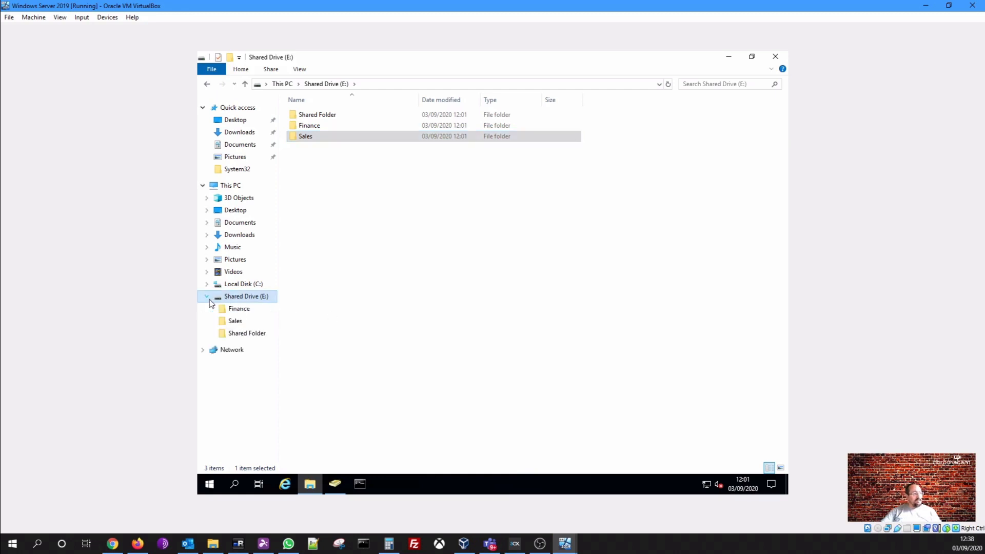
{"action": "left_click", "coordinate": [235, 321]}
{"action": "right_click", "coordinate": [347, 202]}
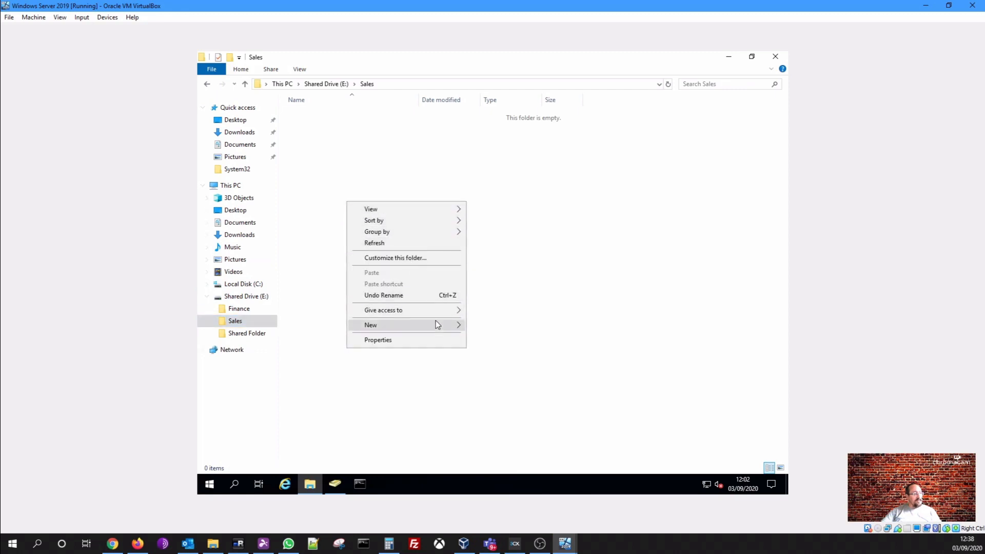
{"action": "mouse_move", "coordinate": [436, 323]}
{"action": "left_click", "coordinate": [489, 326]}
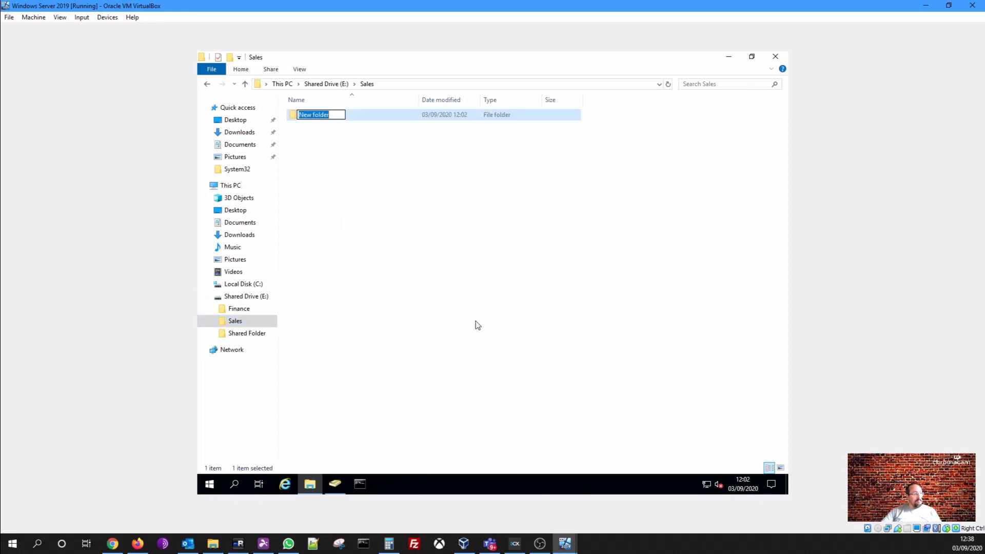
{"action": "type", "text": "Collate"}
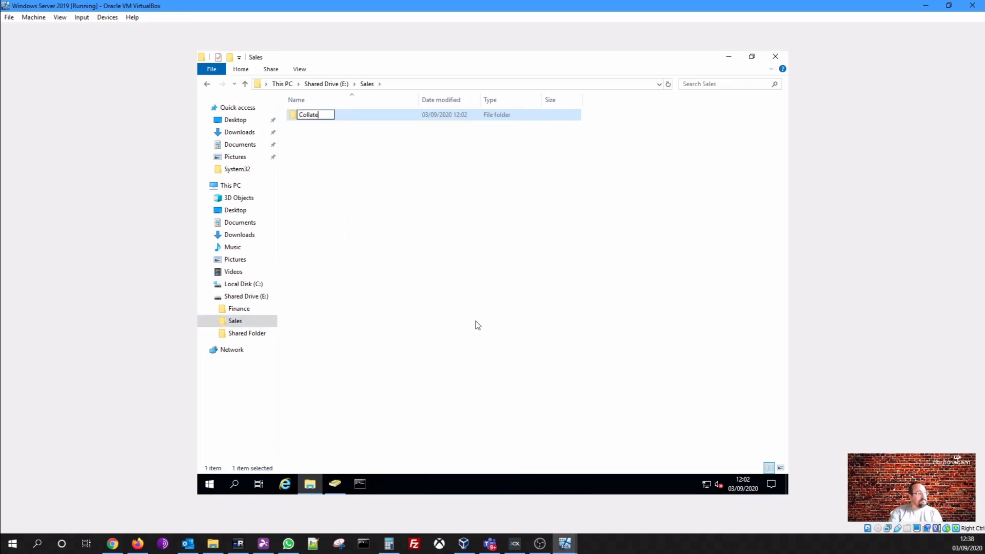
{"action": "type", "text": "ral"}
{"action": "key", "text": "Return"}
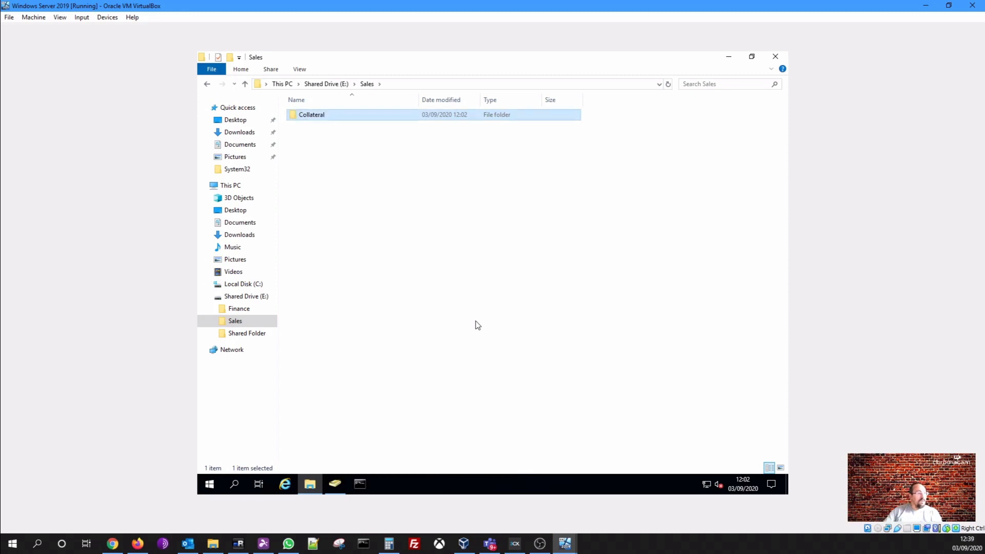
Create a second subfolder named Quotes in the Sales folder
{"action": "right_click", "coordinate": [477, 324]}
{"action": "mouse_move", "coordinate": [566, 450]}
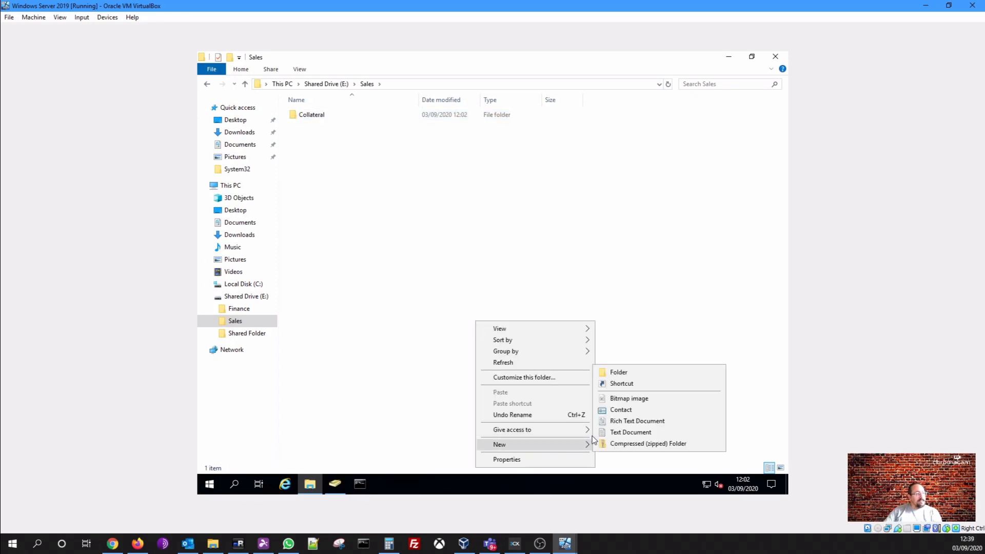
{"action": "left_click", "coordinate": [621, 373]}
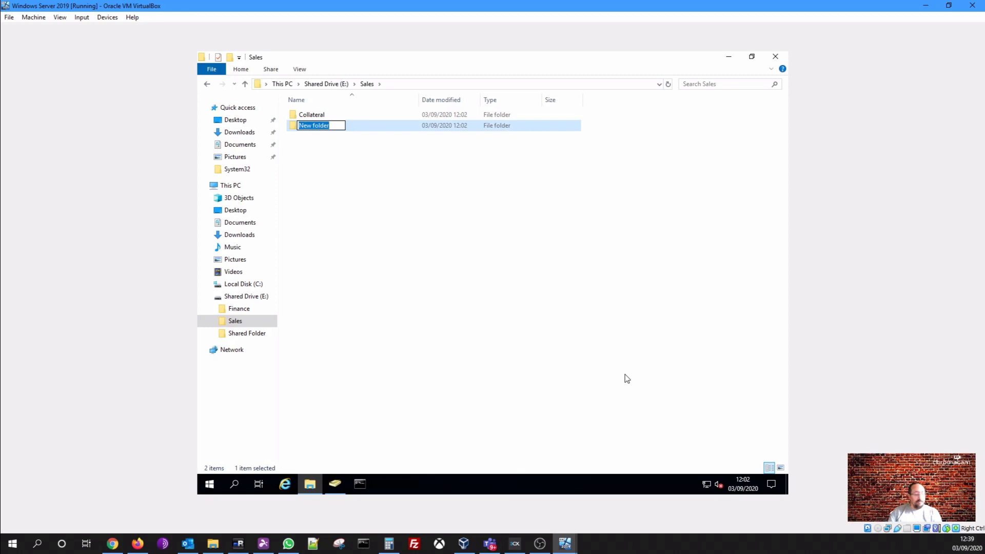
{"action": "type", "text": "Quotes"}
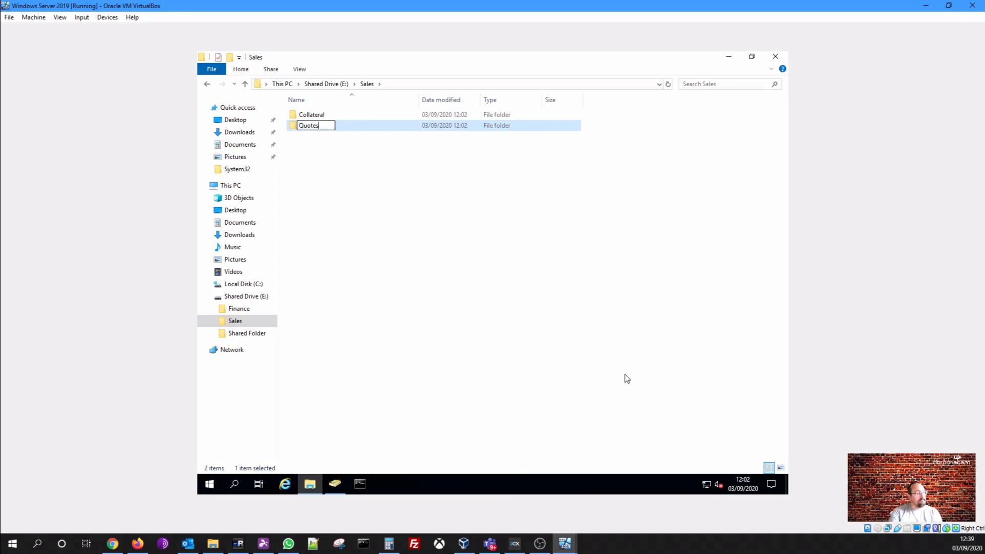
{"action": "key", "text": "Return"}
Create a third subfolder named Presentations in the Sales folder
{"action": "right_click", "coordinate": [419, 272]}
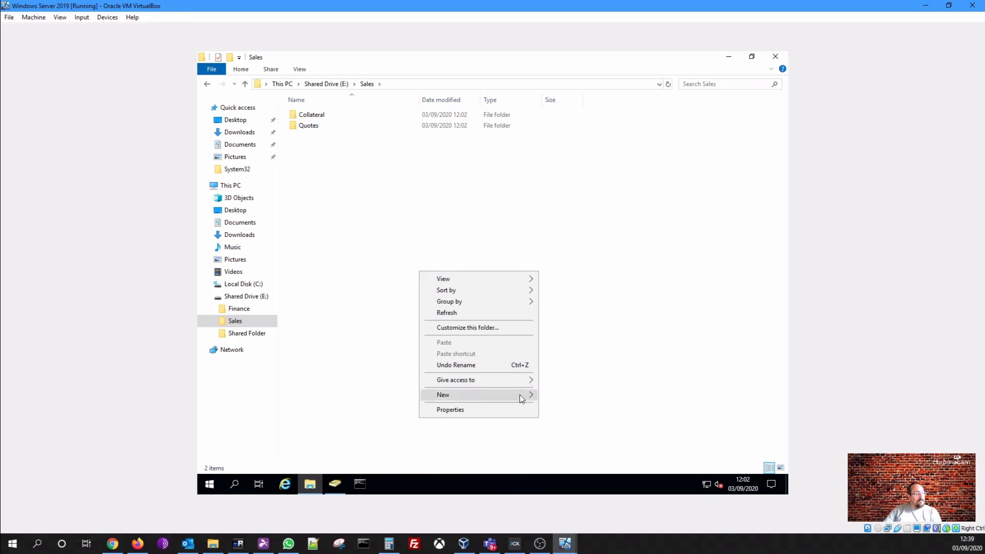
{"action": "mouse_move", "coordinate": [521, 395]}
{"action": "left_click", "coordinate": [555, 393]}
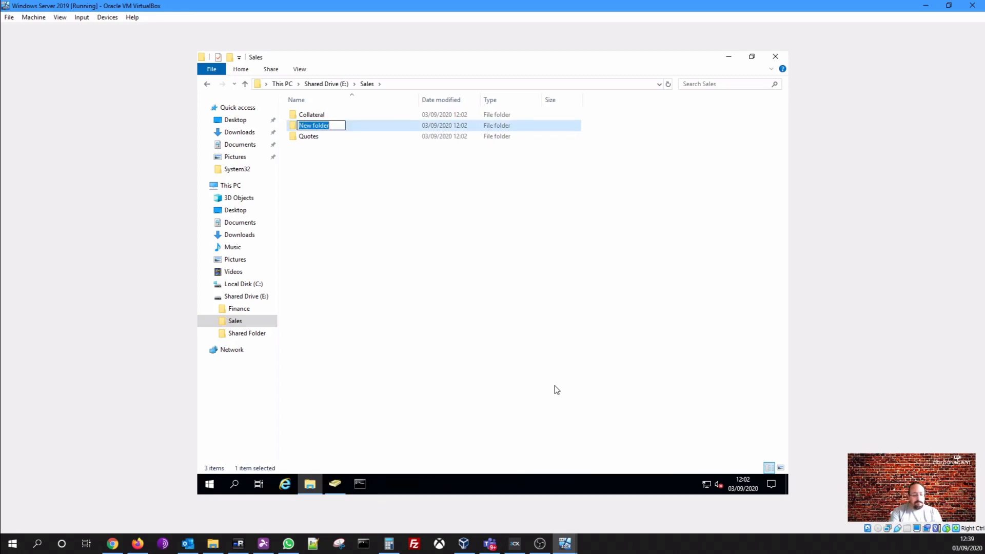
{"action": "type", "text": "Pric"}
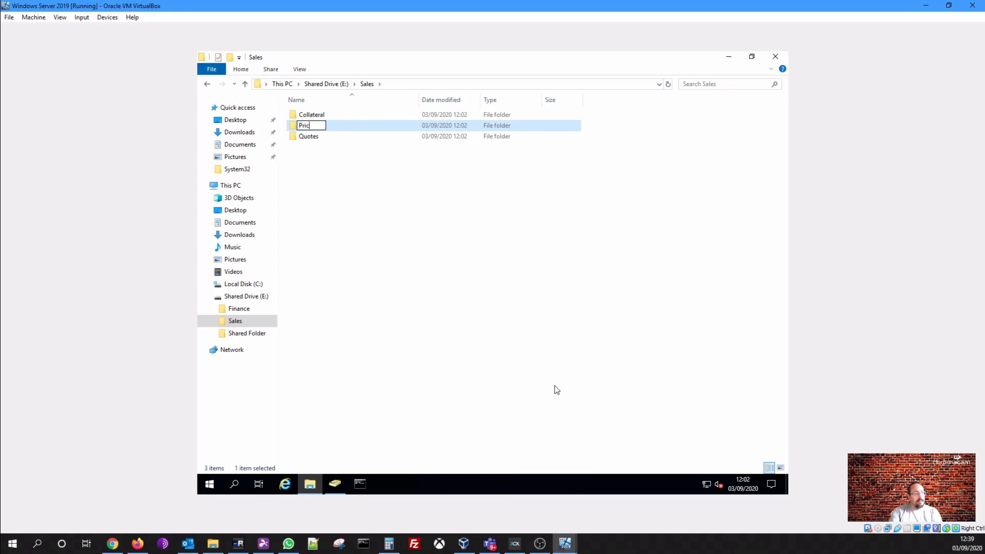
{"action": "key", "text": "BackSpace"}
{"action": "key", "text": "BackSpace"}
{"action": "key", "text": "BackSpace"}
{"action": "type", "text": "resentaion"}
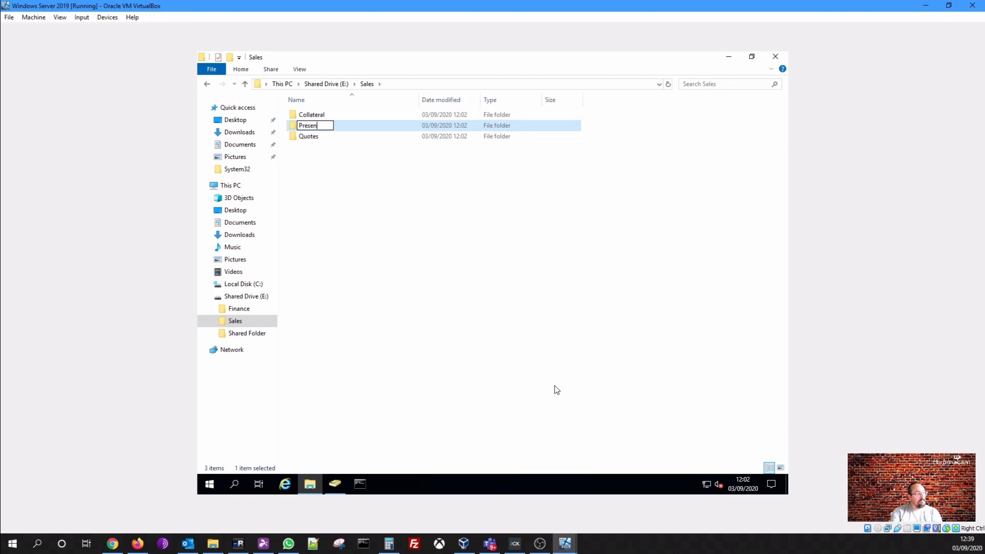
{"action": "key", "text": "BackSpace"}
{"action": "key", "text": "BackSpace"}
{"action": "key", "text": "BackSpace"}
{"action": "type", "text": "tions"}
{"action": "key", "text": "Return"}
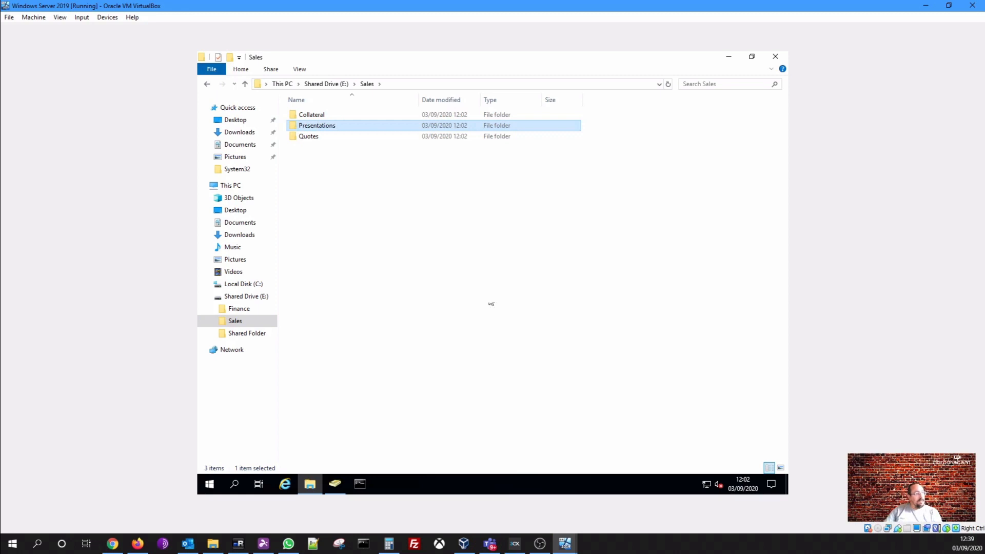
Create a fourth subfolder named Marketing in the Sales folder and return to the root of Shared Drive (E:)
{"action": "right_click", "coordinate": [350, 204]}
{"action": "mouse_move", "coordinate": [418, 329]}
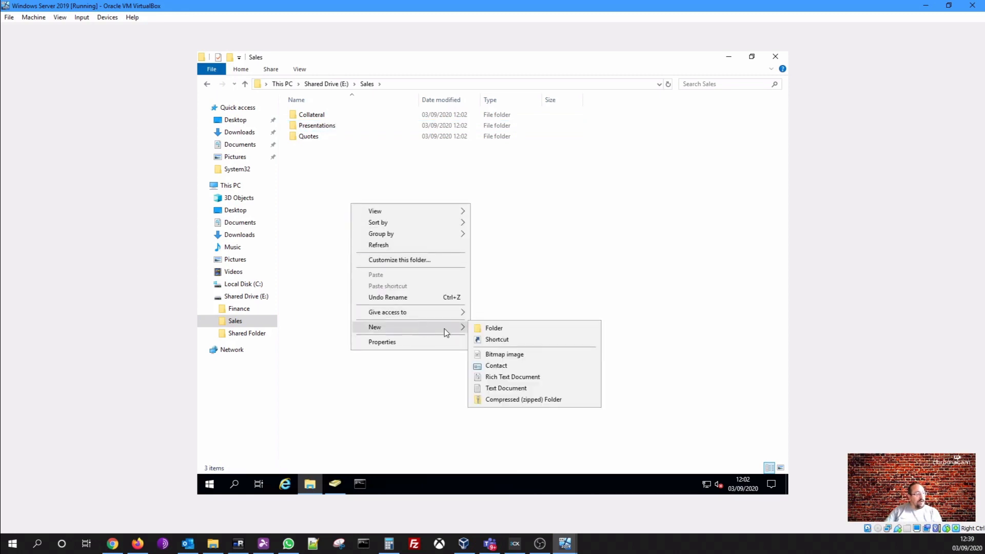
{"action": "left_click", "coordinate": [480, 328]}
{"action": "type", "text": "Marketing"}
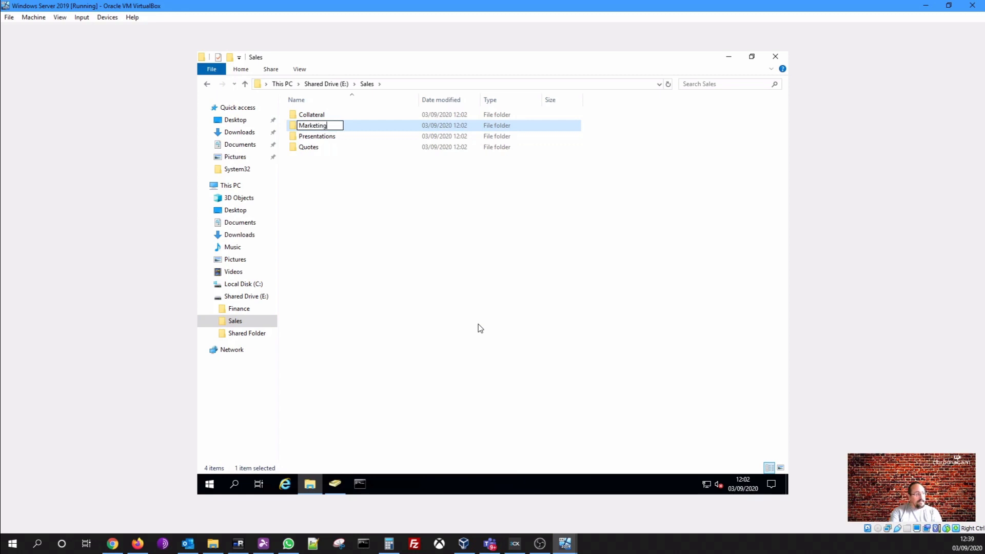
{"action": "key", "text": "Return"}
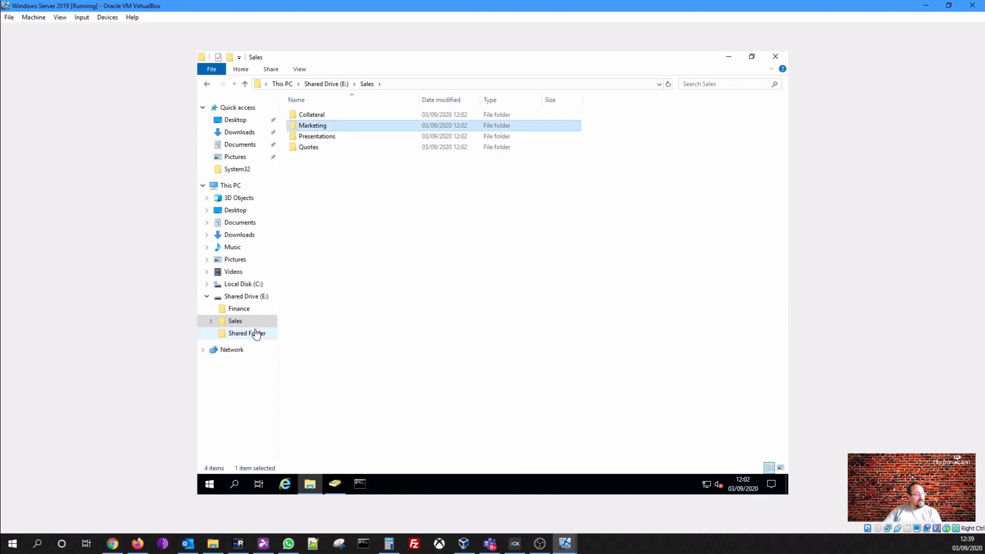
{"action": "left_click", "coordinate": [251, 299]}
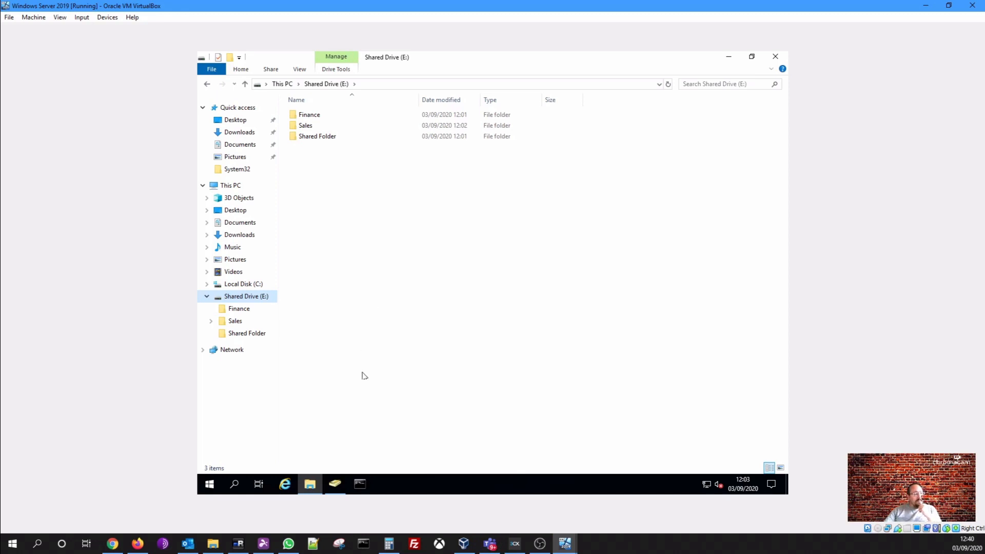
Switch to Active Directory Users and Computers and examine the drive access groups under Security Groups, widening the Name column to show their full names
{"action": "left_click", "coordinate": [333, 485]}
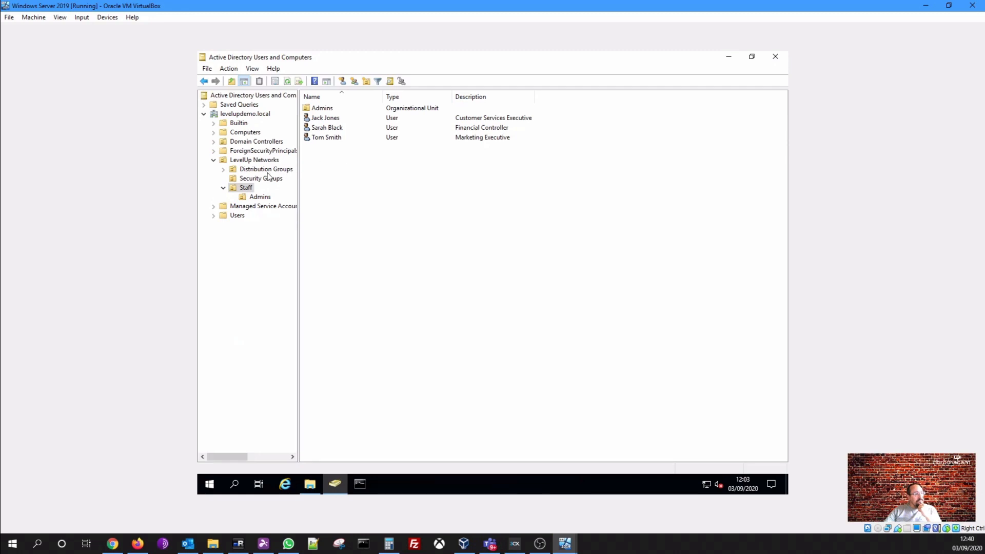
{"action": "left_click", "coordinate": [258, 179]}
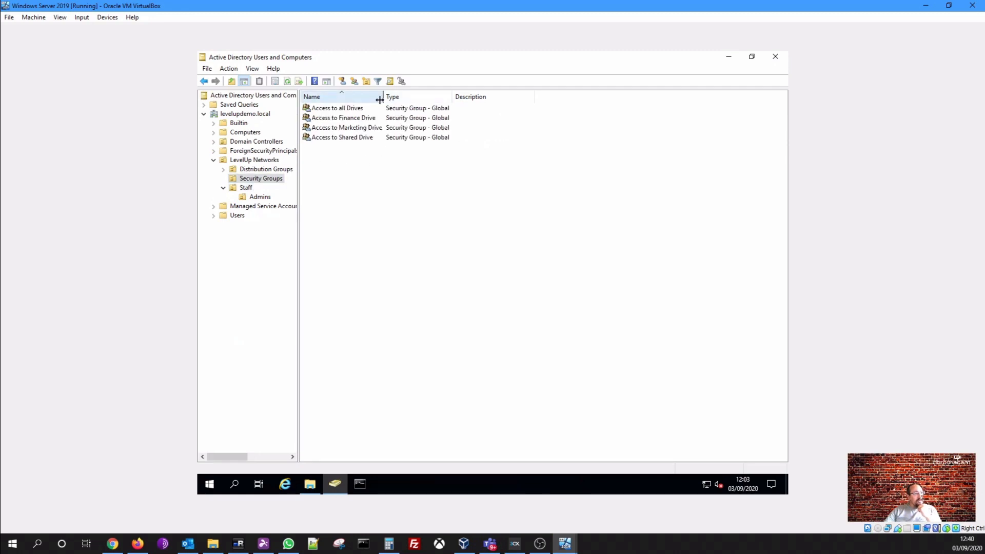
{"action": "left_click_drag", "start_coordinate": [379, 99], "coordinate": [418, 99]}
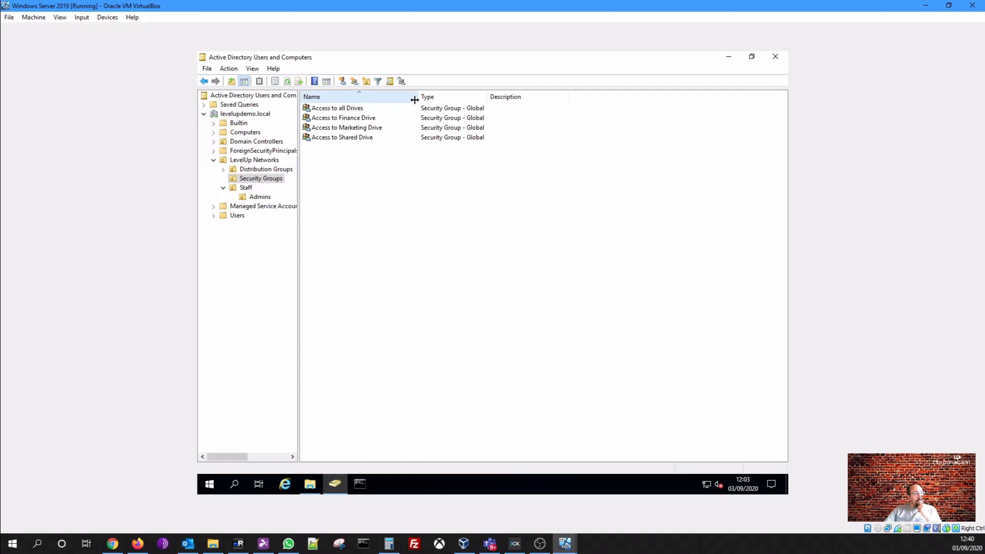
{"action": "left_click", "coordinate": [350, 109]}
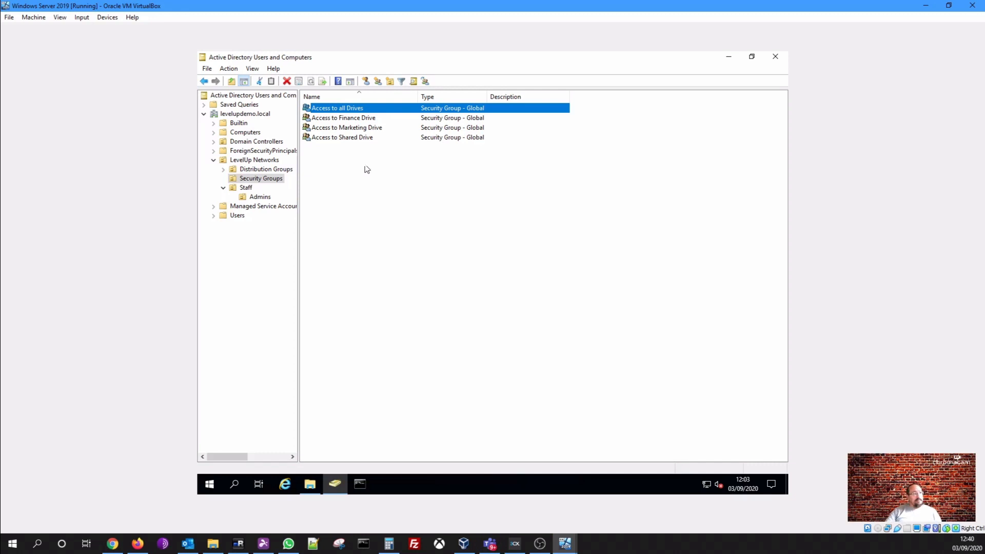
{"action": "key", "text": "Down"}
{"action": "key", "text": "Down"}
{"action": "key", "text": "Down"}
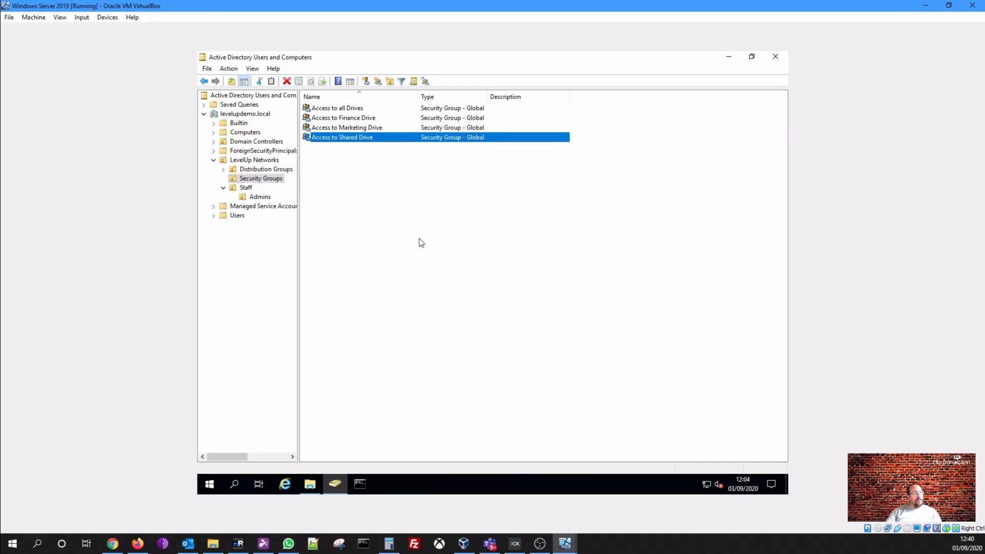
Switch back to File Explorer and open the Finance folder's security permissions for editing
{"action": "left_click", "coordinate": [315, 485]}
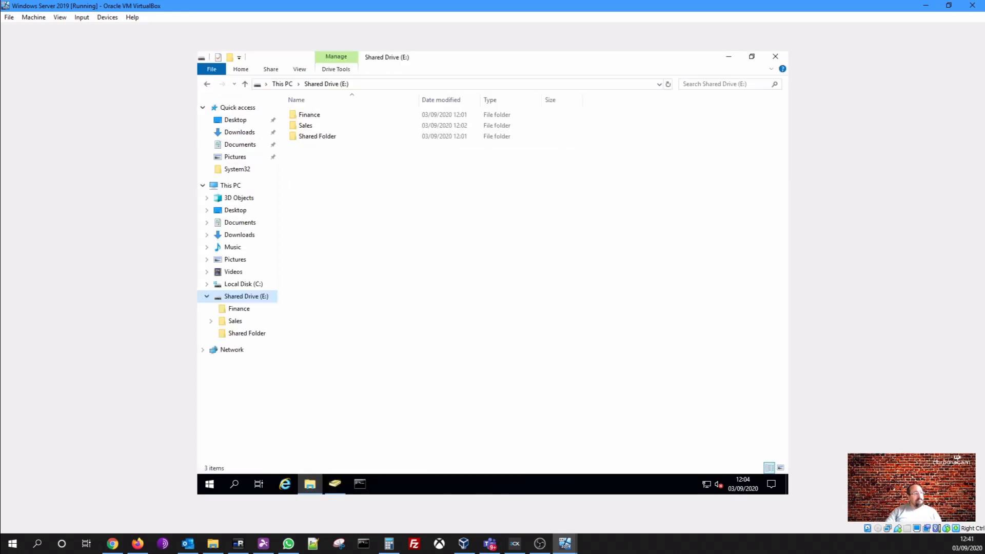
{"action": "right_click", "coordinate": [308, 118]}
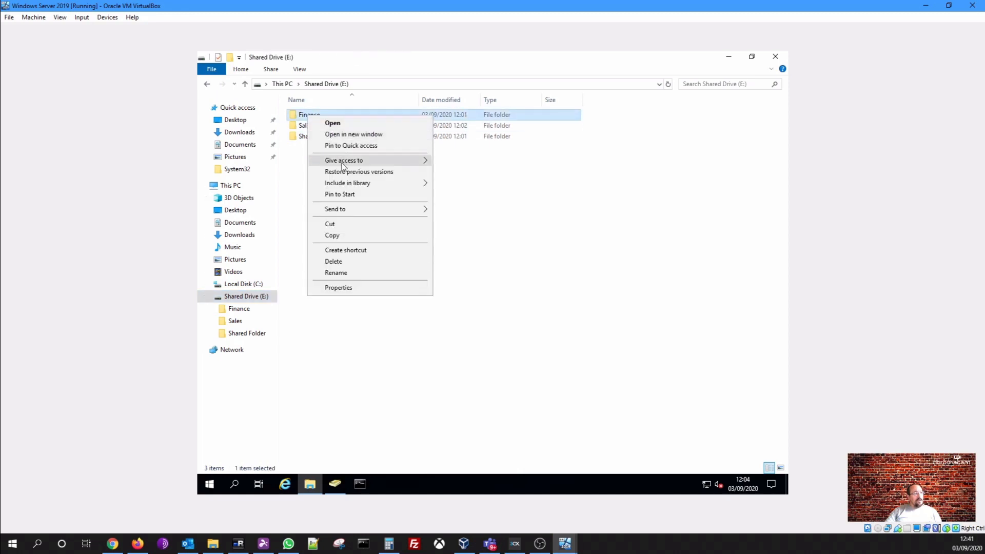
{"action": "left_click", "coordinate": [349, 289]}
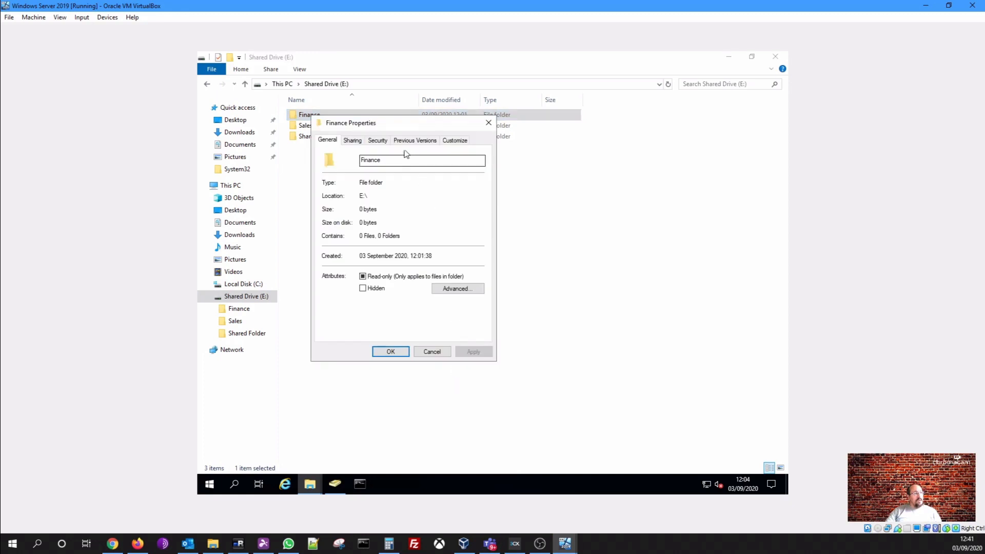
{"action": "left_click", "coordinate": [375, 141]}
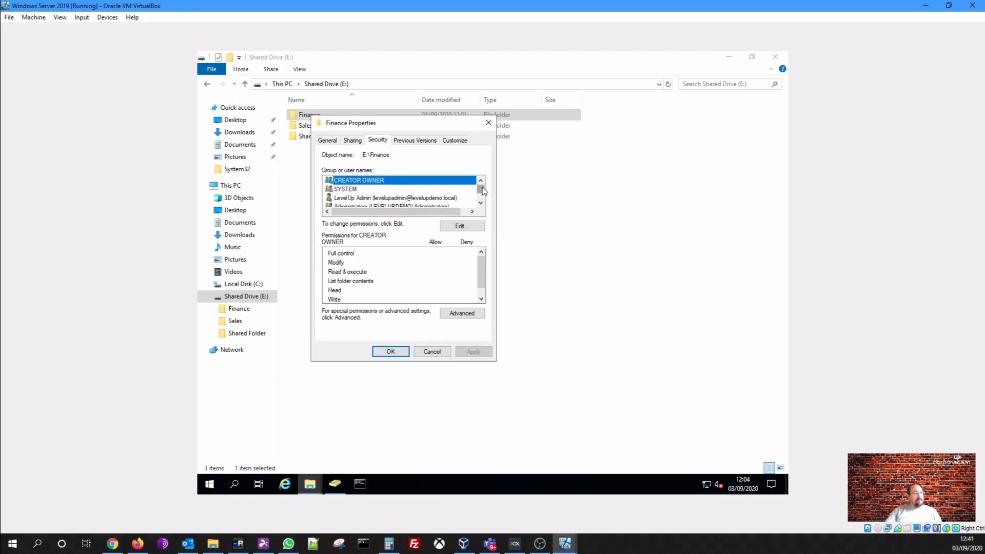
{"action": "left_click", "coordinate": [465, 229]}
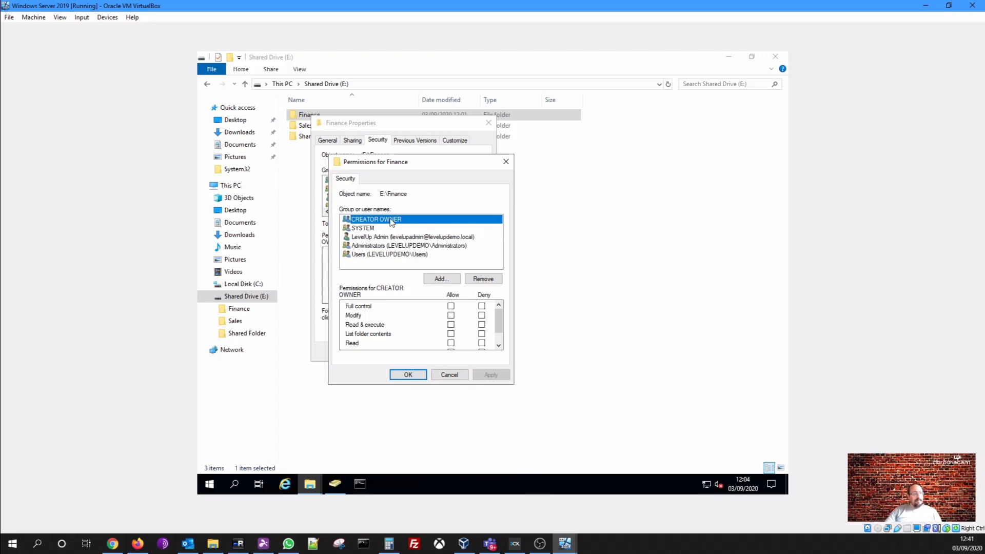
Examine the Finance folder permissions of SYSTEM, LevelUp Admin, Administrators, Users and CREATOR OWNER
{"action": "left_click", "coordinate": [367, 230]}
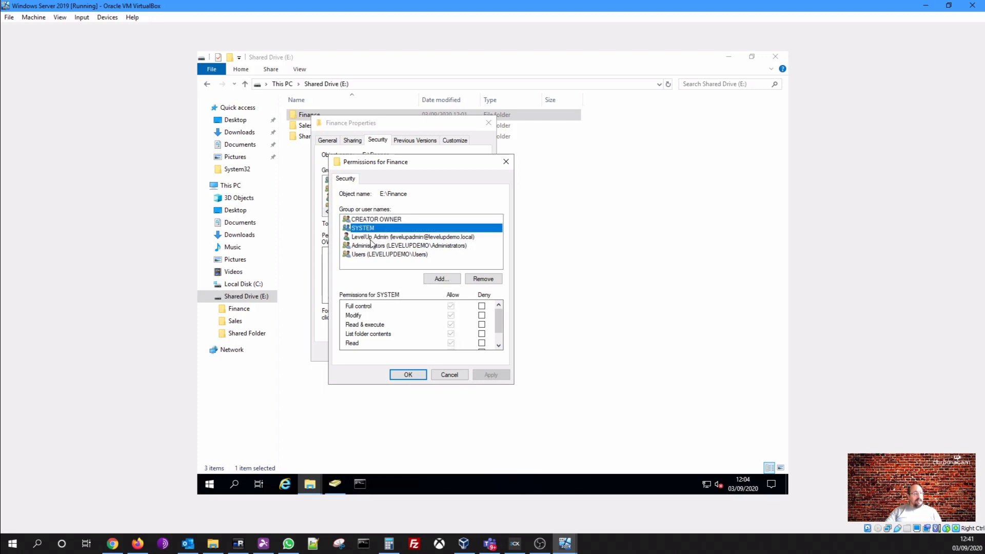
{"action": "left_click", "coordinate": [371, 239]}
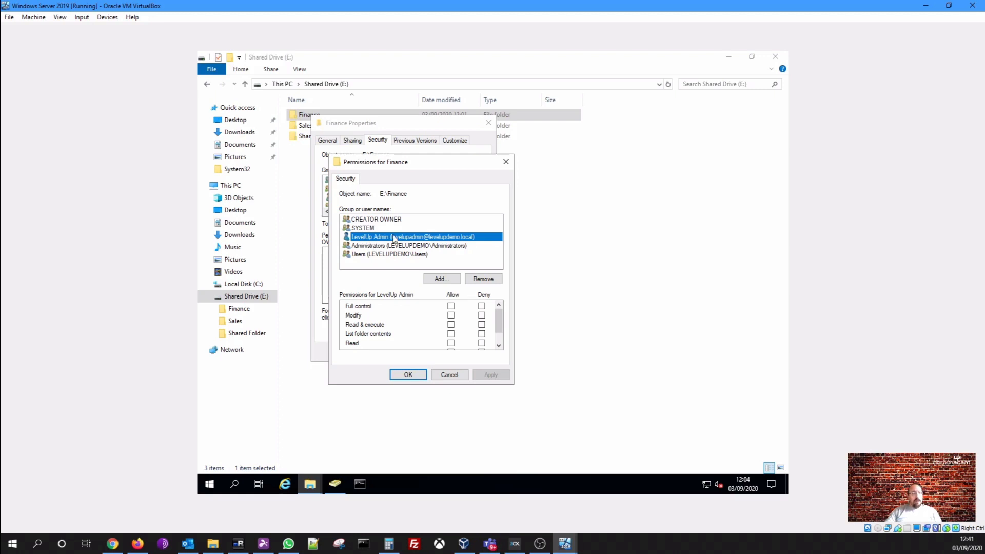
{"action": "left_click", "coordinate": [370, 249]}
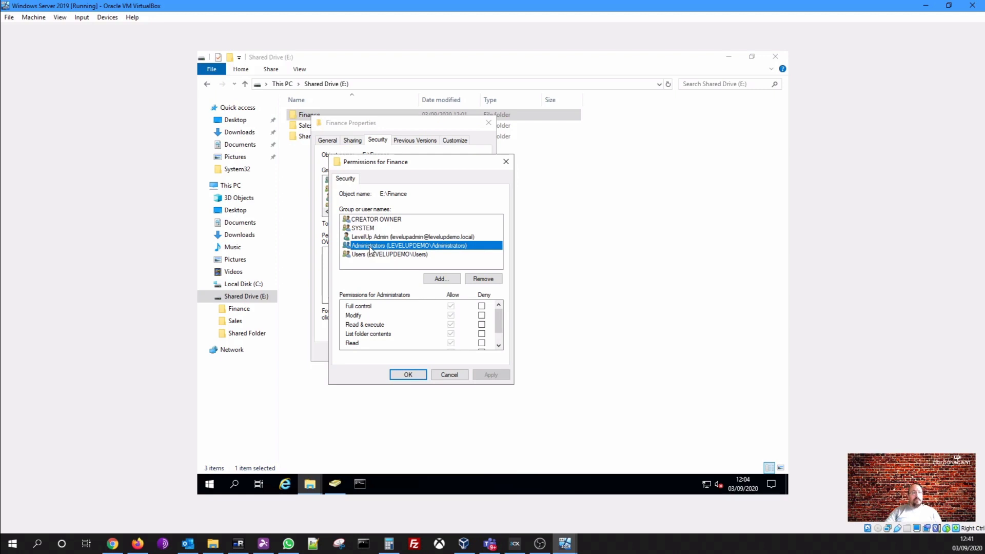
{"action": "left_click", "coordinate": [370, 255]}
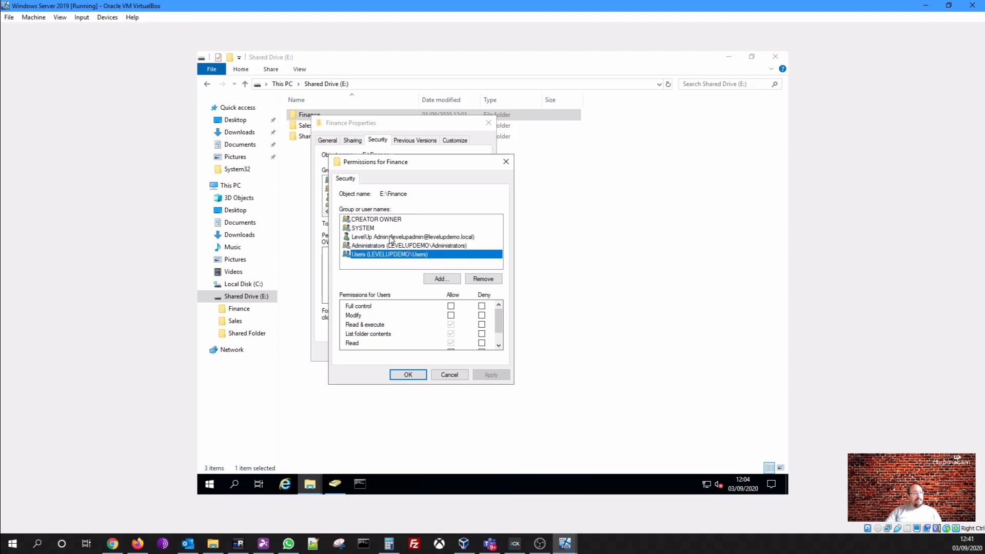
{"action": "left_click", "coordinate": [394, 220]}
{"action": "left_click", "coordinate": [376, 229]}
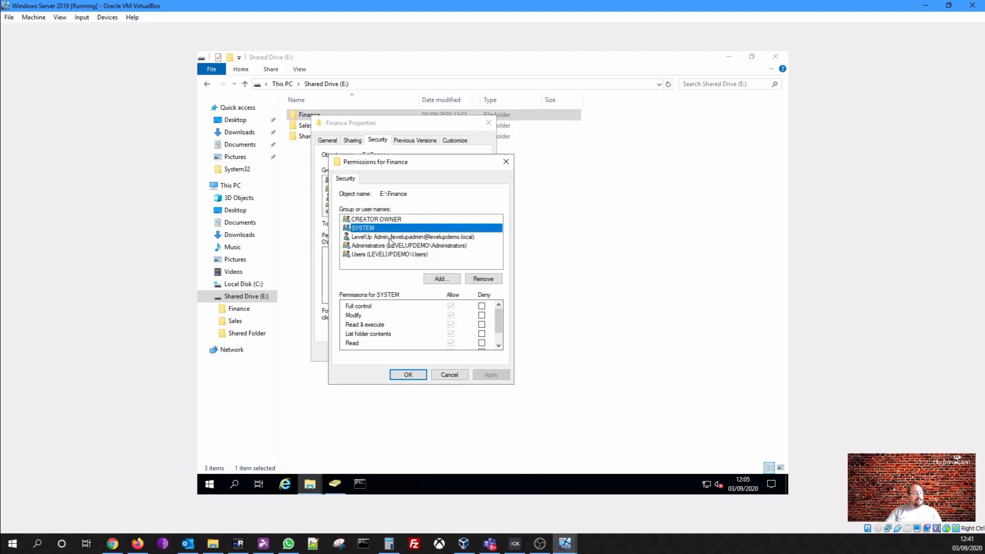
Try to remove LevelUp Admin from the Finance folder's permissions, then cancel the permission editing
{"action": "left_click", "coordinate": [390, 238]}
{"action": "left_click", "coordinate": [476, 279]}
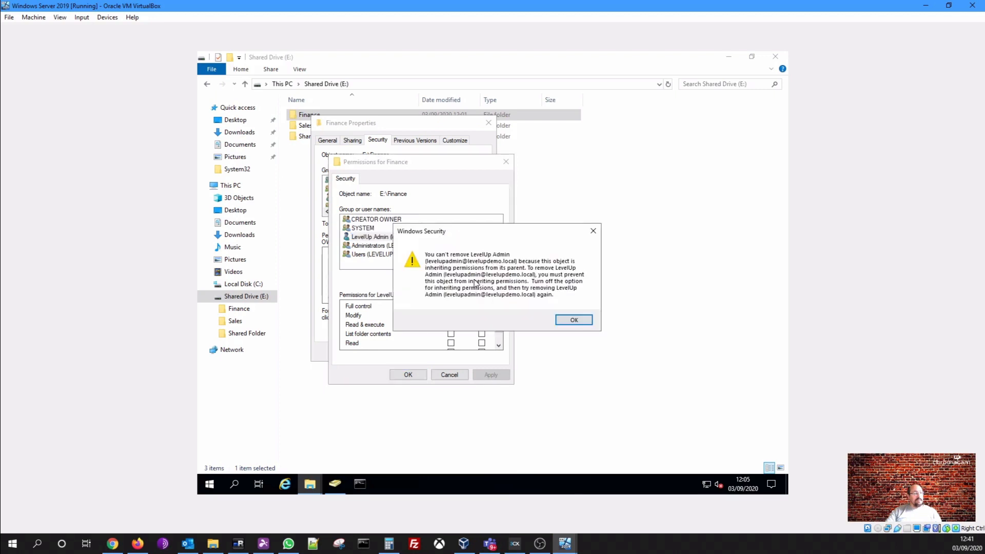
{"action": "left_click", "coordinate": [573, 320]}
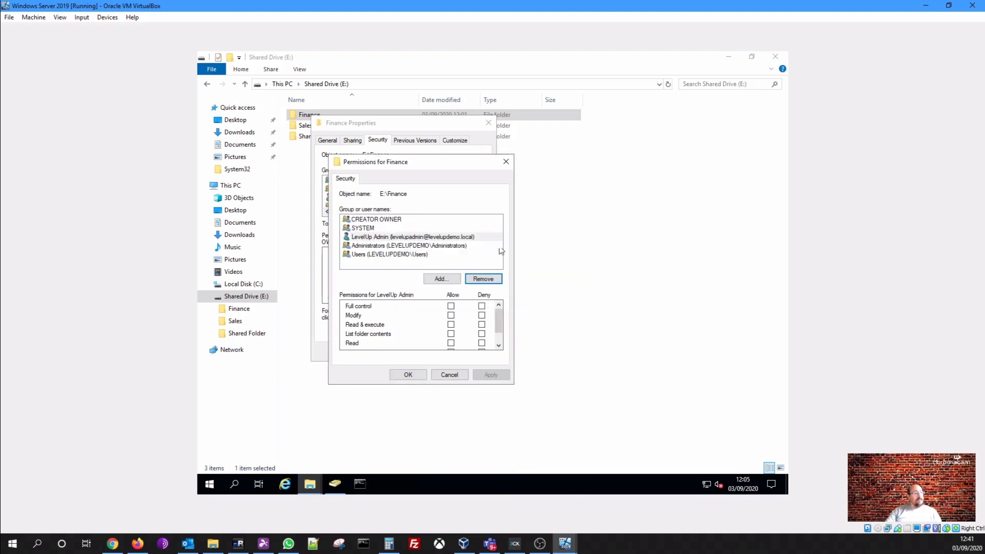
{"action": "left_click", "coordinate": [448, 374]}
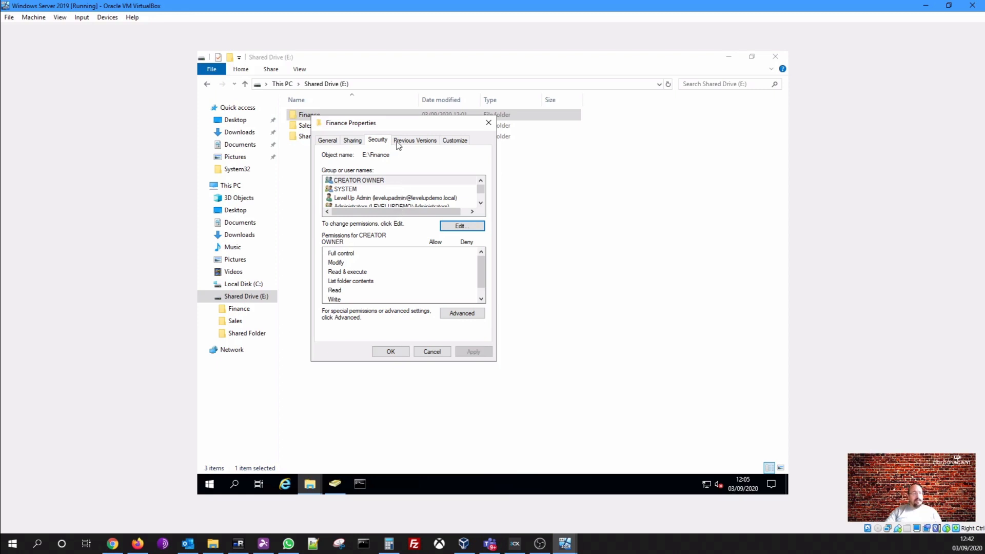
Disable inheritance on the Finance folder, converting its inherited permissions into explicit permissions, and confirm the advanced security settings
{"action": "left_click_drag", "start_coordinate": [395, 126], "coordinate": [516, 149]}
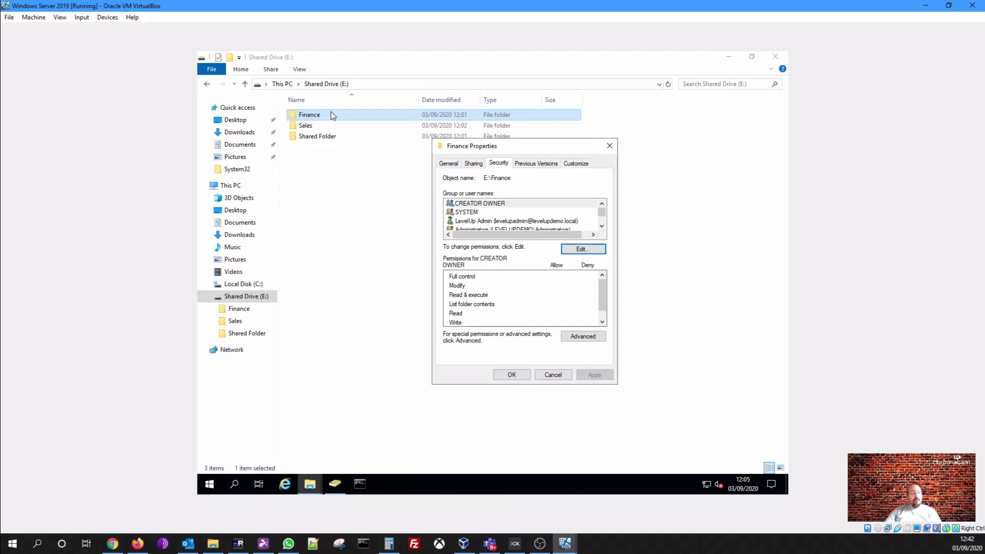
{"action": "left_click_drag", "start_coordinate": [470, 150], "coordinate": [438, 144]}
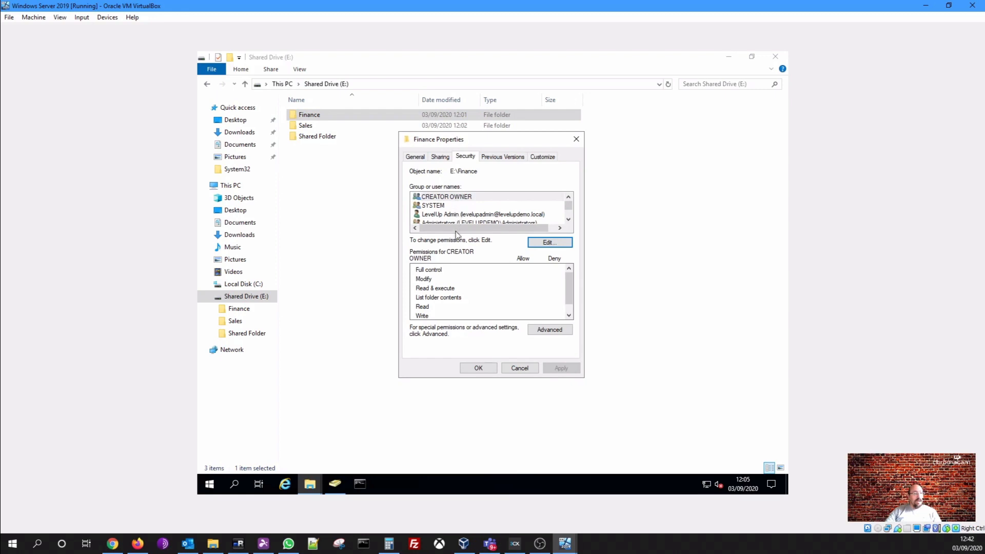
{"action": "left_click", "coordinate": [548, 330]}
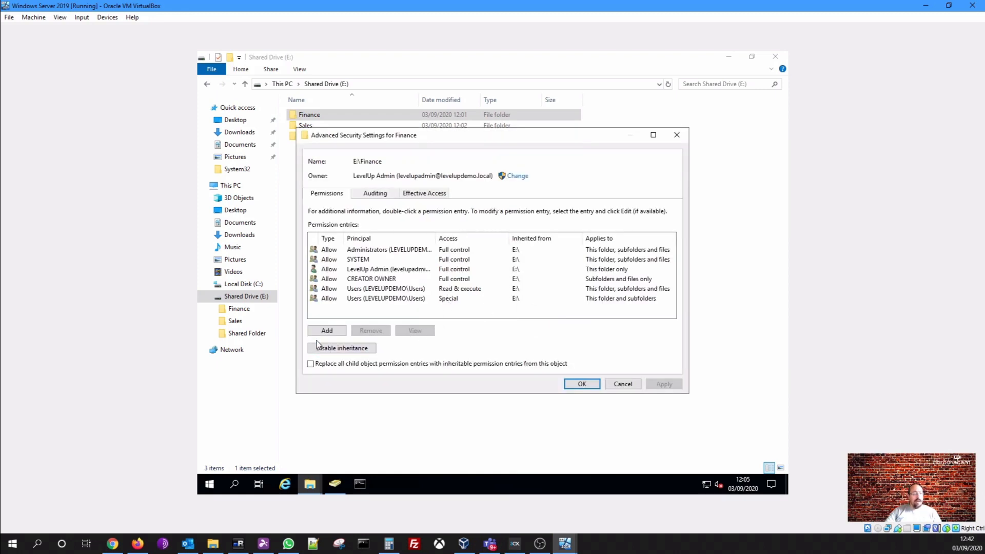
{"action": "left_click", "coordinate": [363, 351]}
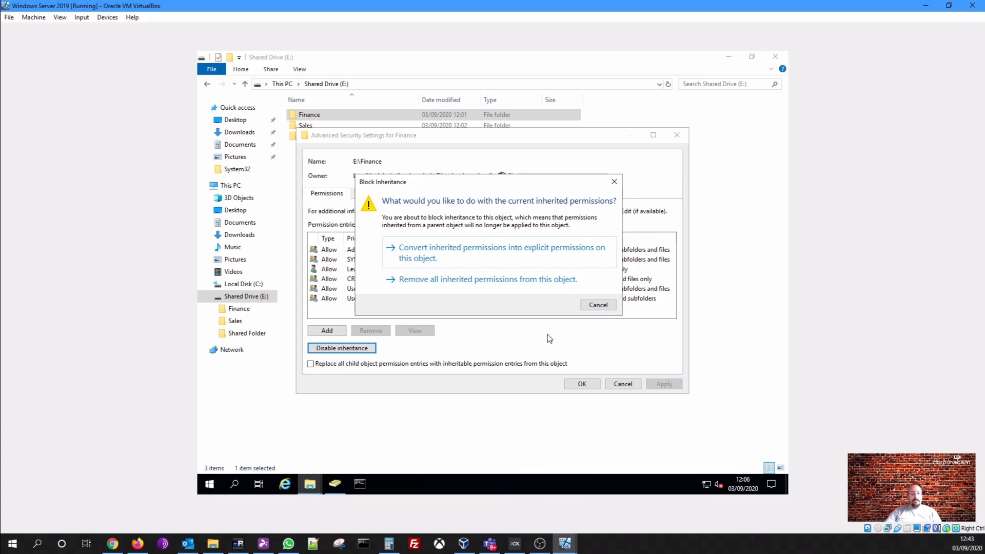
{"action": "left_click", "coordinate": [430, 249]}
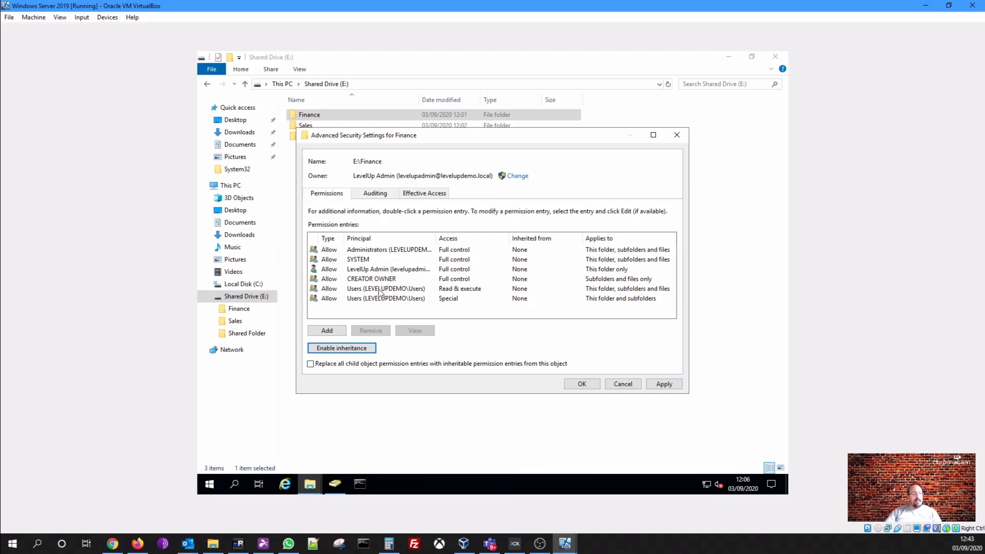
{"action": "left_click", "coordinate": [346, 298]}
{"action": "left_click", "coordinate": [351, 288]}
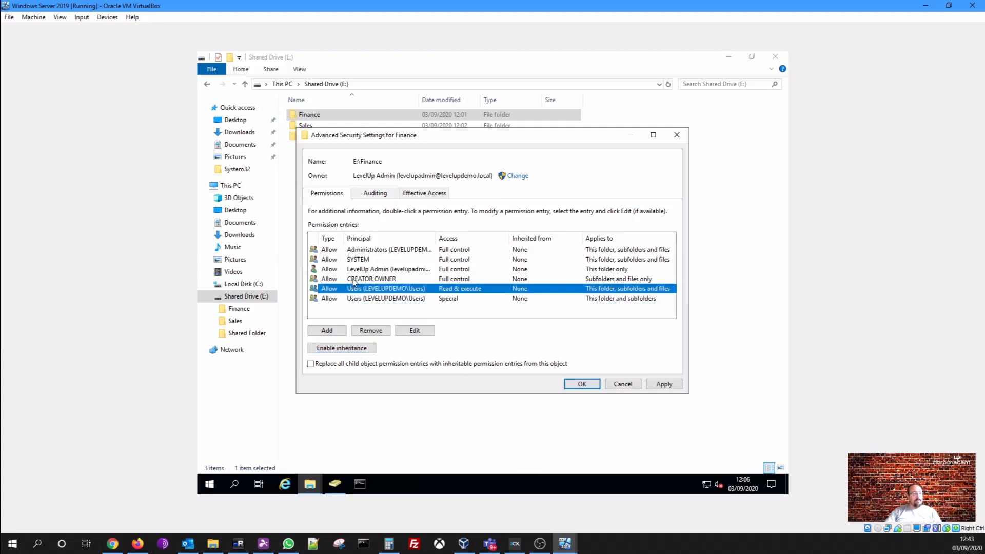
{"action": "left_click", "coordinate": [361, 270]}
{"action": "left_click", "coordinate": [365, 252]}
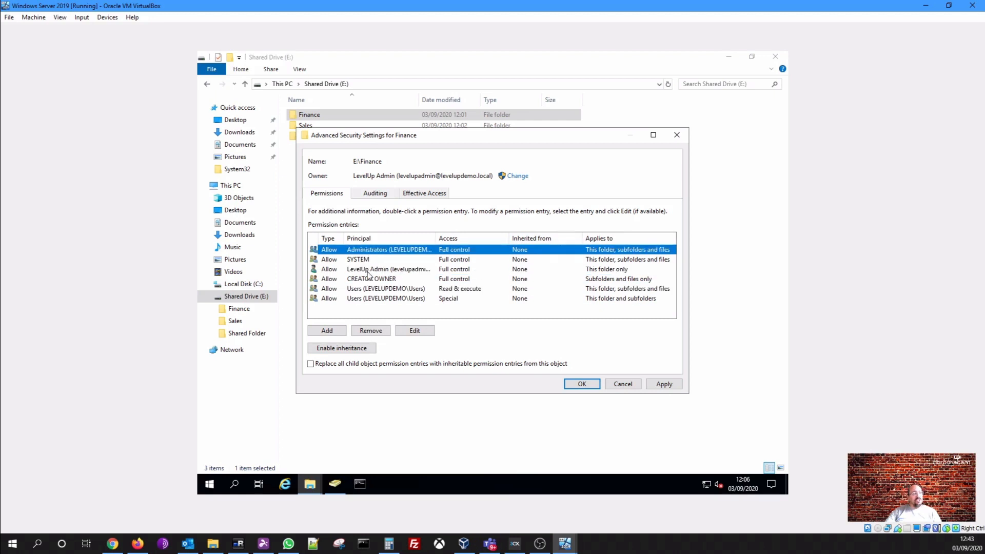
{"action": "left_click", "coordinate": [368, 298]}
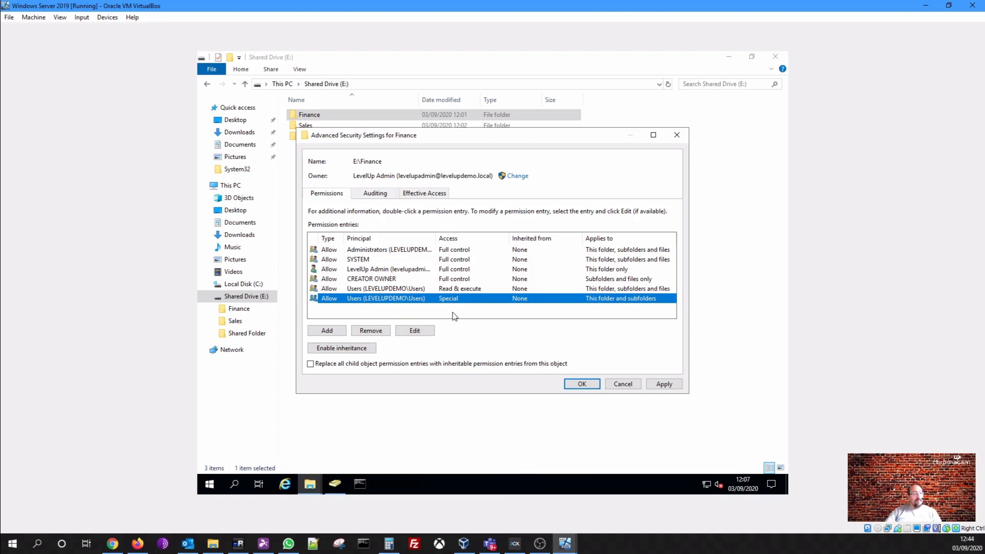
{"action": "left_click", "coordinate": [582, 383]}
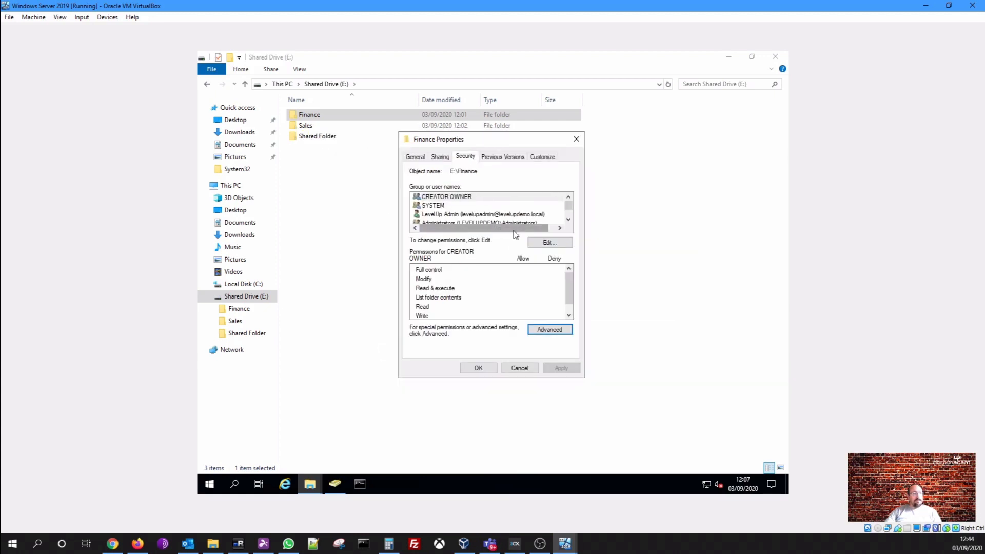
Remove LevelUp Admin, Administrators and Users from the Finance folder's permissions
{"action": "left_click", "coordinate": [544, 242]}
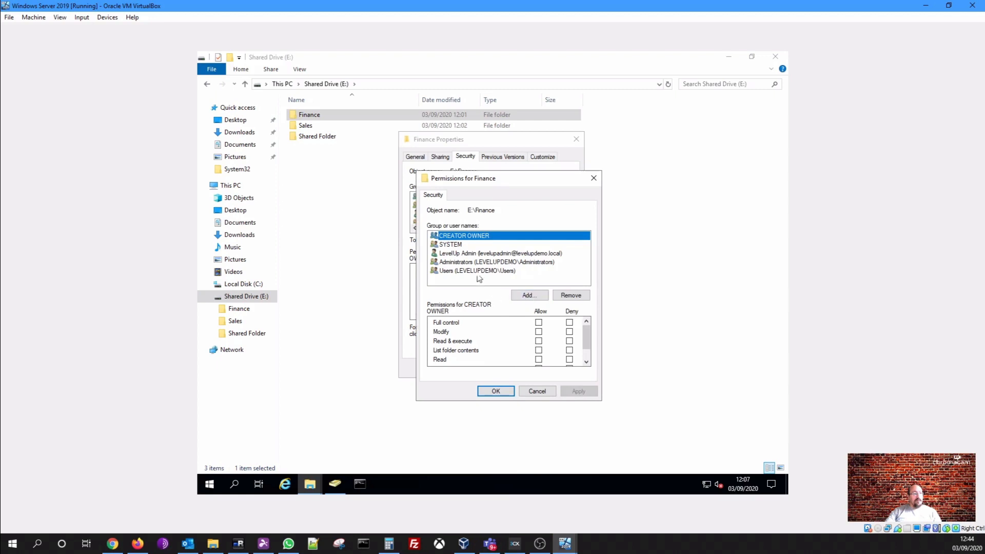
{"action": "left_click", "coordinate": [480, 254]}
{"action": "left_click", "coordinate": [570, 297]}
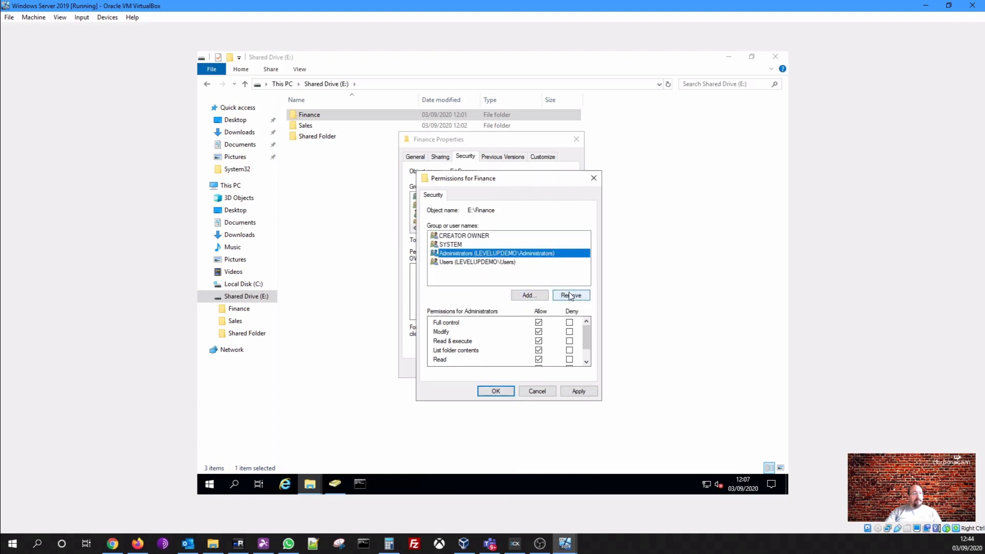
{"action": "left_click", "coordinate": [571, 294]}
{"action": "left_click", "coordinate": [469, 254]}
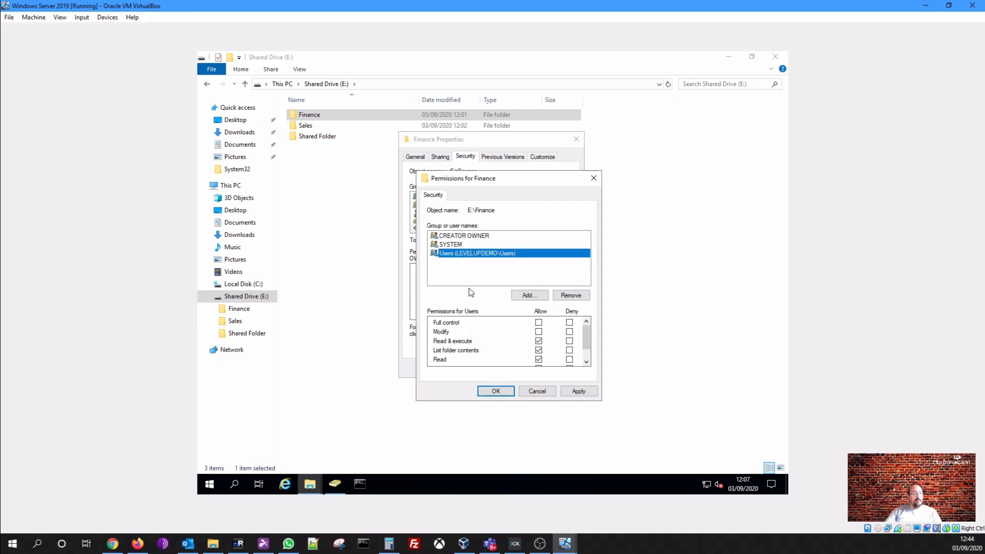
{"action": "left_click", "coordinate": [570, 296]}
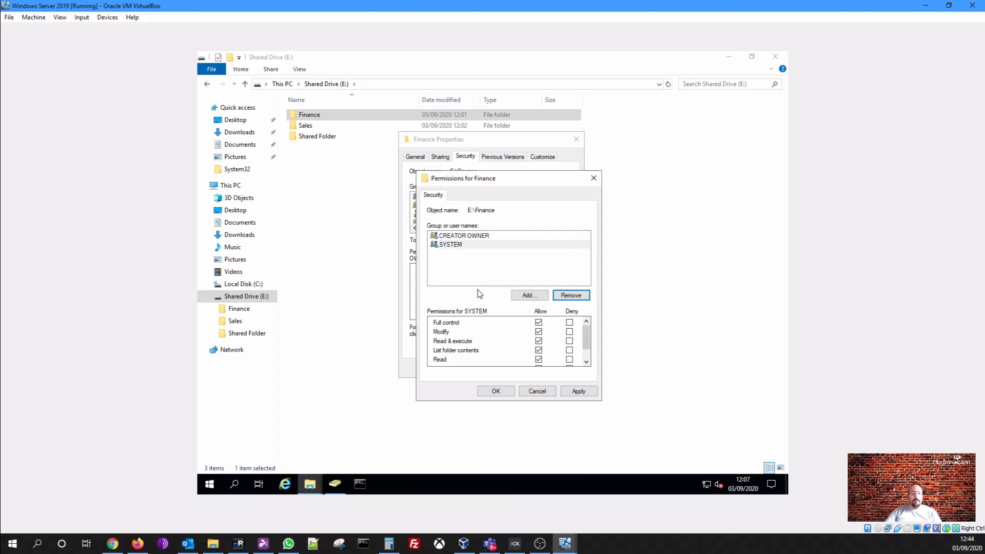
Add the groups Access to all Drives and Access to Finance Drive to the Finance folder's permissions by looking up "access"
{"action": "left_click", "coordinate": [523, 298]}
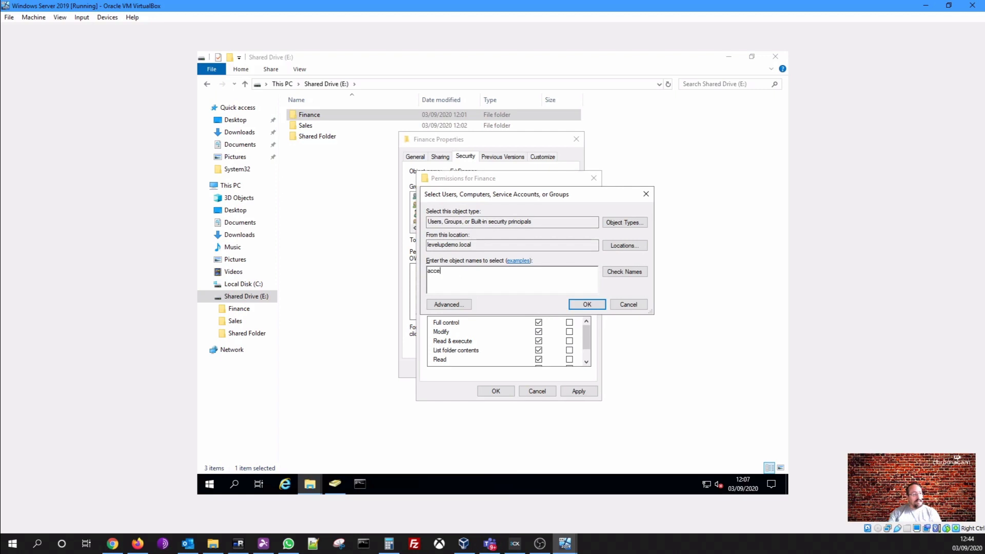
{"action": "type", "text": "ss"}
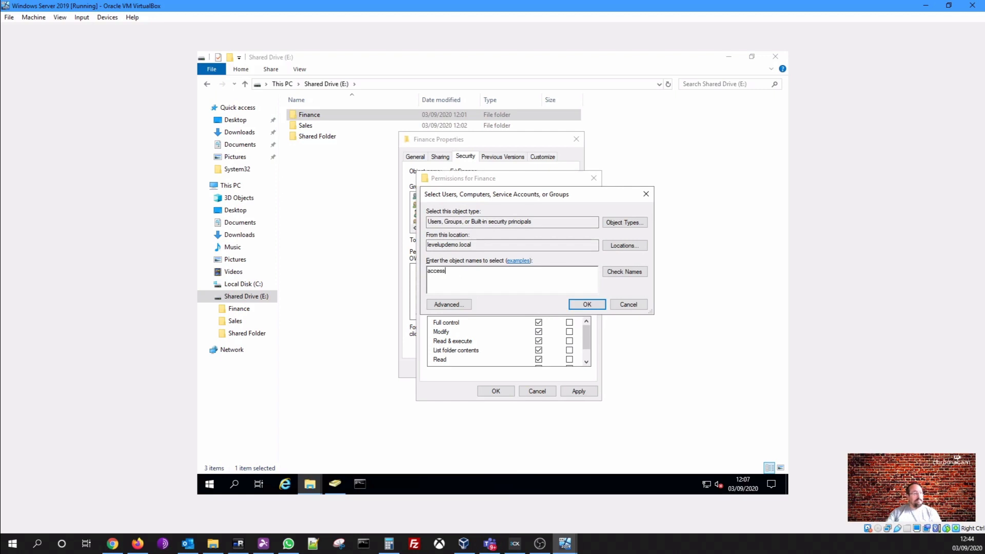
{"action": "left_click", "coordinate": [618, 271]}
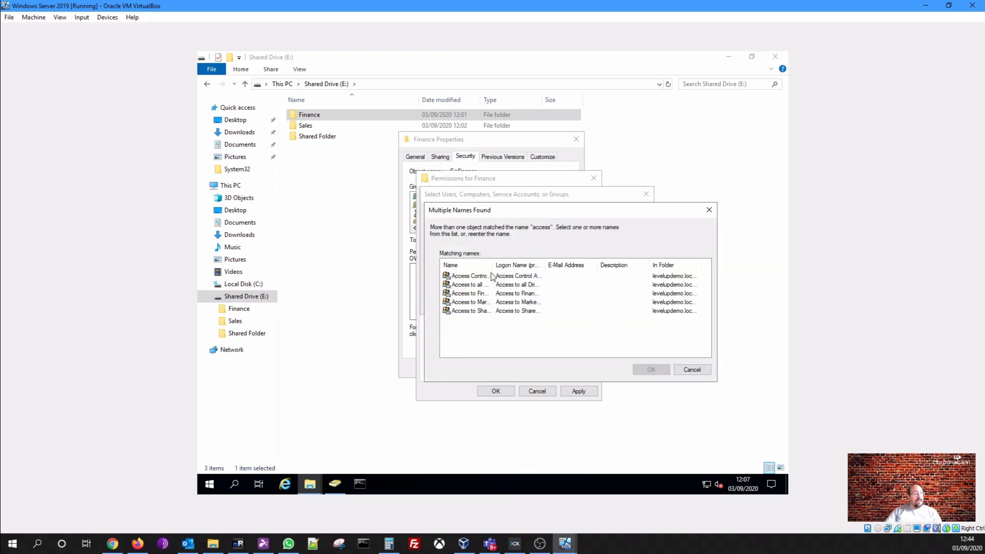
{"action": "left_click_drag", "start_coordinate": [493, 265], "coordinate": [530, 265]}
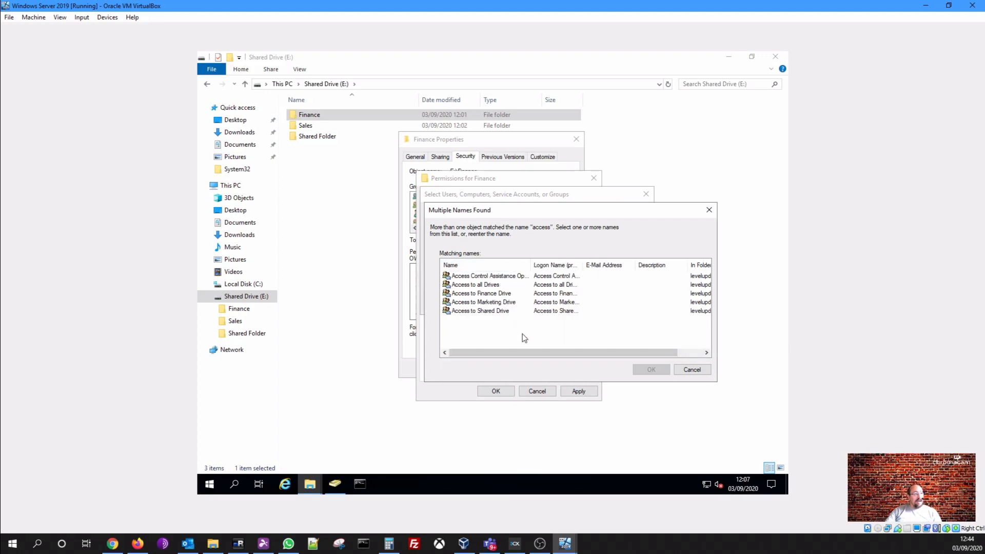
{"action": "left_click", "coordinate": [492, 286]}
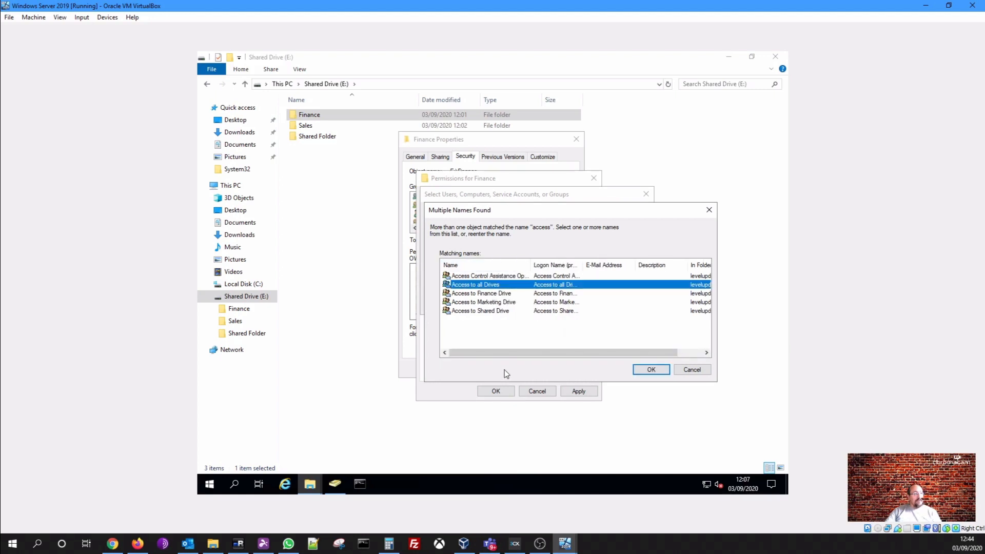
{"action": "left_click", "coordinate": [498, 295], "text": "ctrl"}
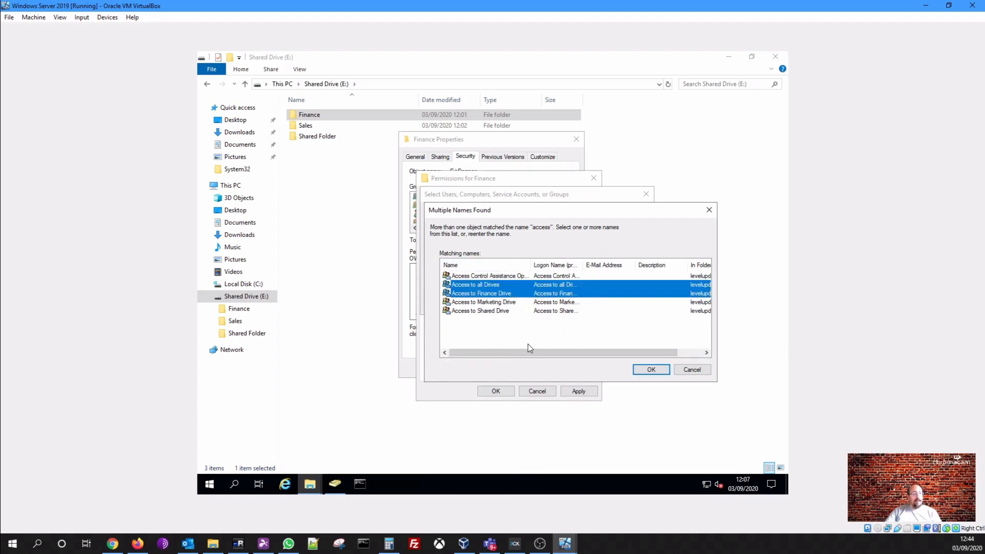
{"action": "left_click", "coordinate": [638, 370]}
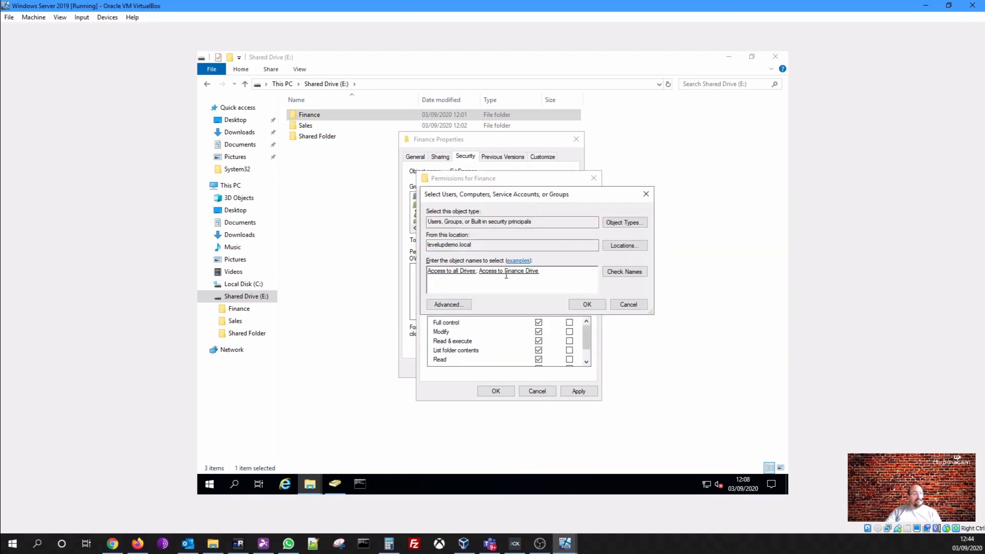
{"action": "left_click", "coordinate": [576, 303]}
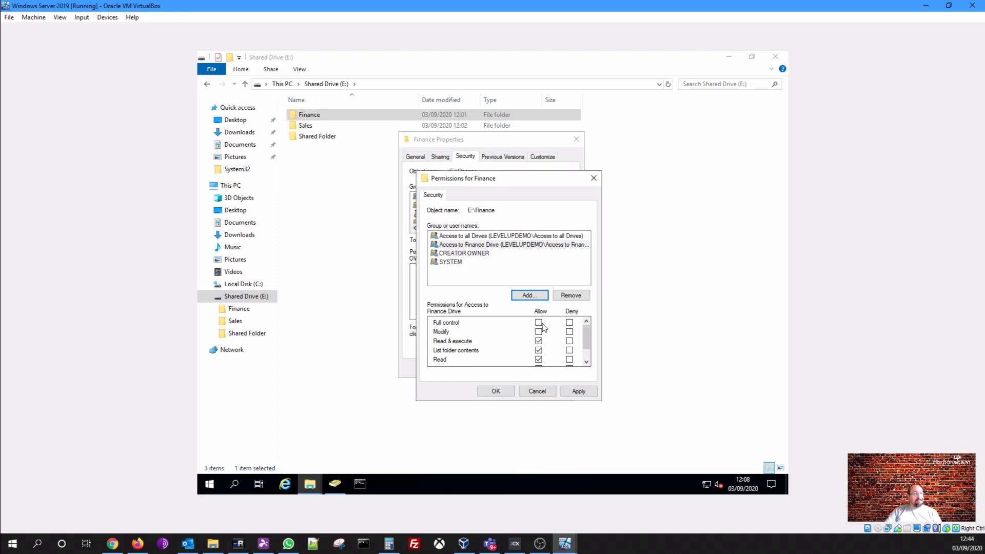
Allow Full control on the Finance folder for the Access to all Drives group and check its remaining permissions
{"action": "left_click", "coordinate": [447, 237]}
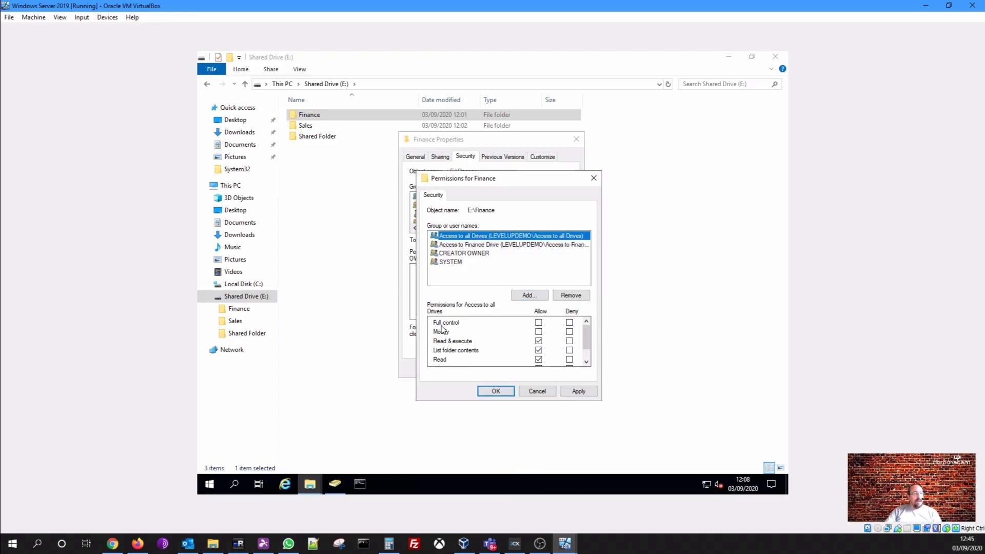
{"action": "left_click", "coordinate": [539, 323]}
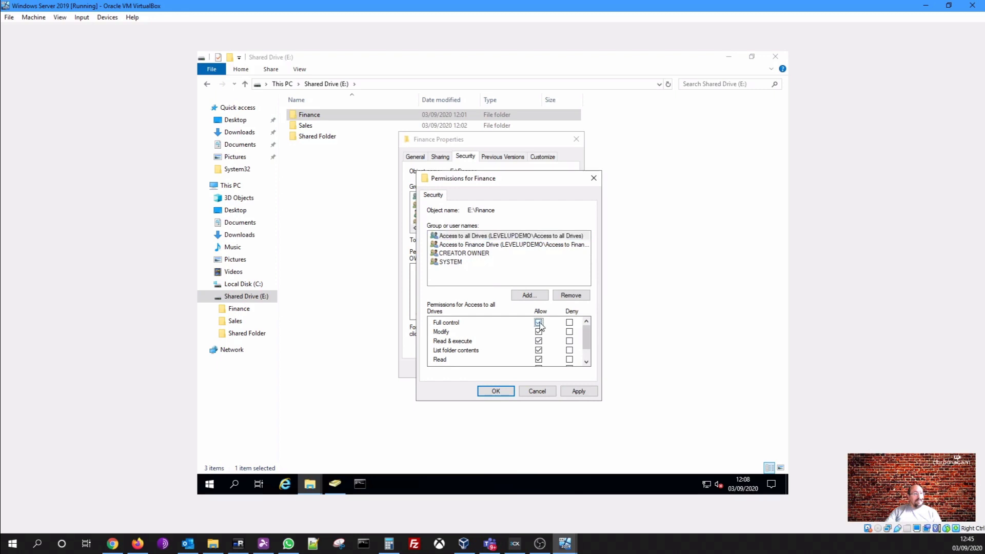
{"action": "left_click", "coordinate": [588, 362]}
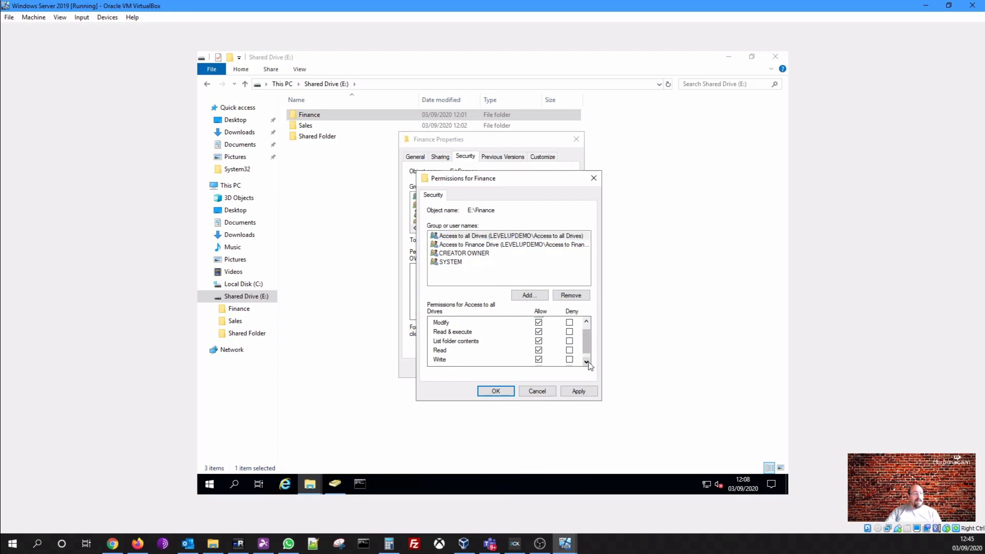
{"action": "left_click", "coordinate": [587, 362]}
{"action": "left_click_drag", "start_coordinate": [587, 355], "coordinate": [587, 334]}
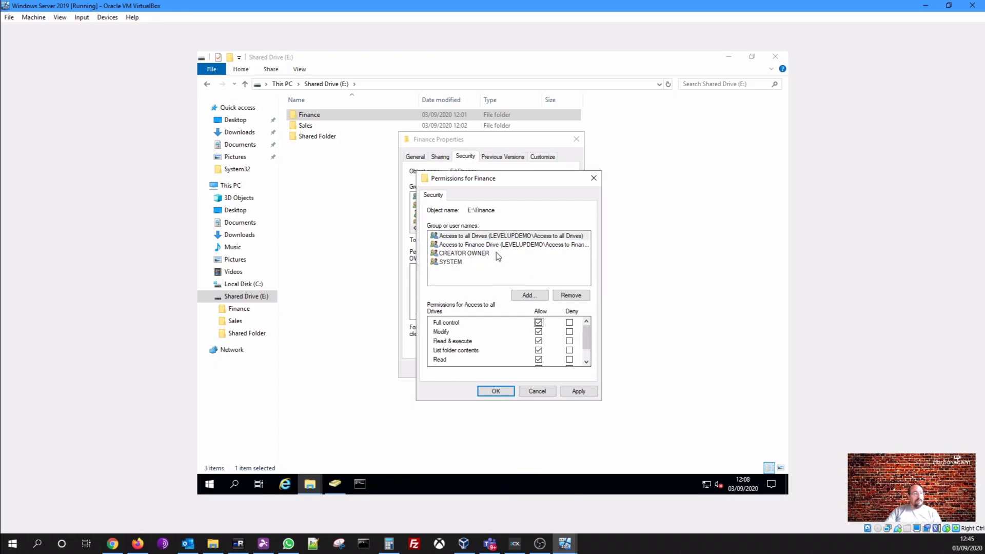
Allow Modify on the Finance folder for the Access to Finance Drive group, then save the permissions and close the folder's properties
{"action": "left_click", "coordinate": [461, 245]}
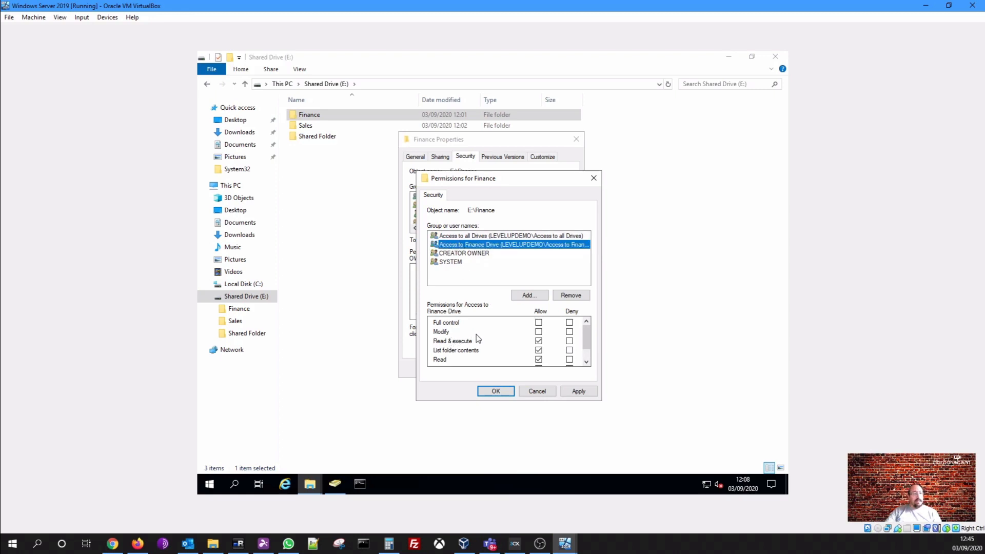
{"action": "left_click", "coordinate": [539, 332]}
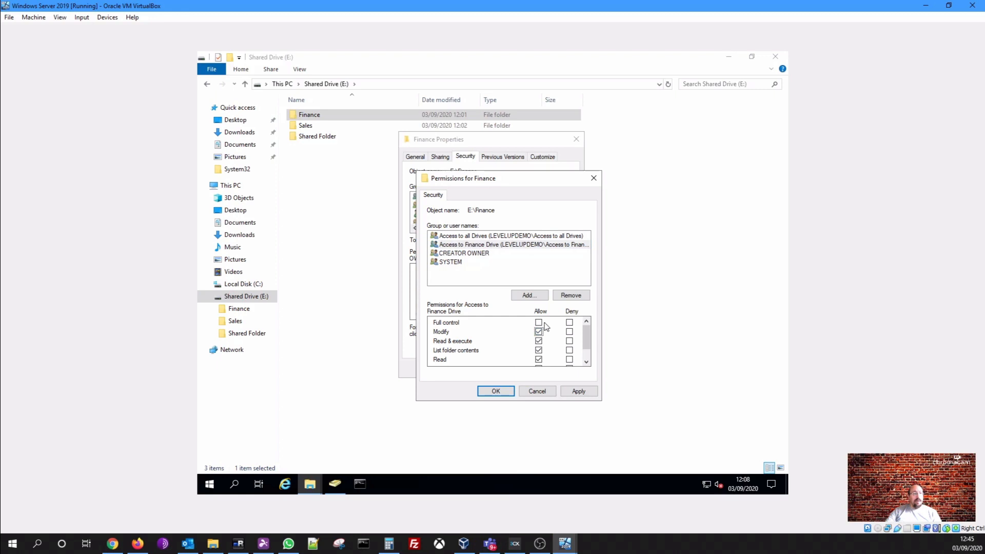
{"action": "left_click_drag", "start_coordinate": [587, 341], "coordinate": [590, 367]}
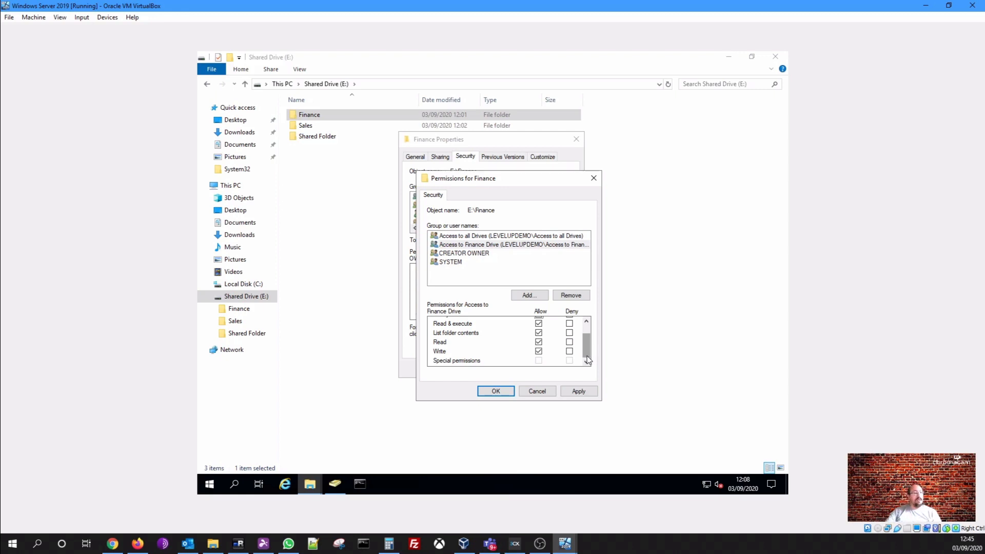
{"action": "left_click_drag", "start_coordinate": [587, 355], "coordinate": [588, 348]}
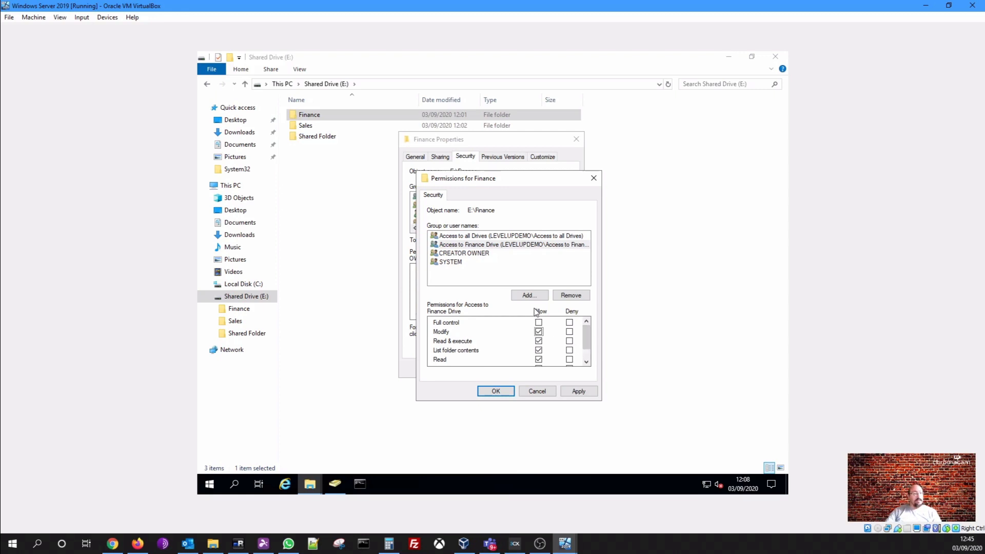
{"action": "left_click", "coordinate": [493, 391]}
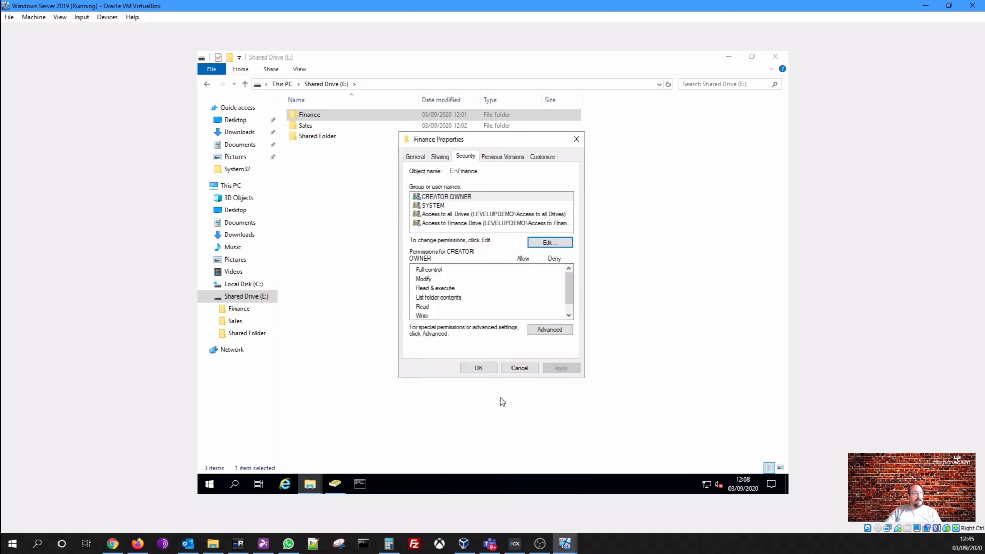
{"action": "left_click", "coordinate": [486, 369]}
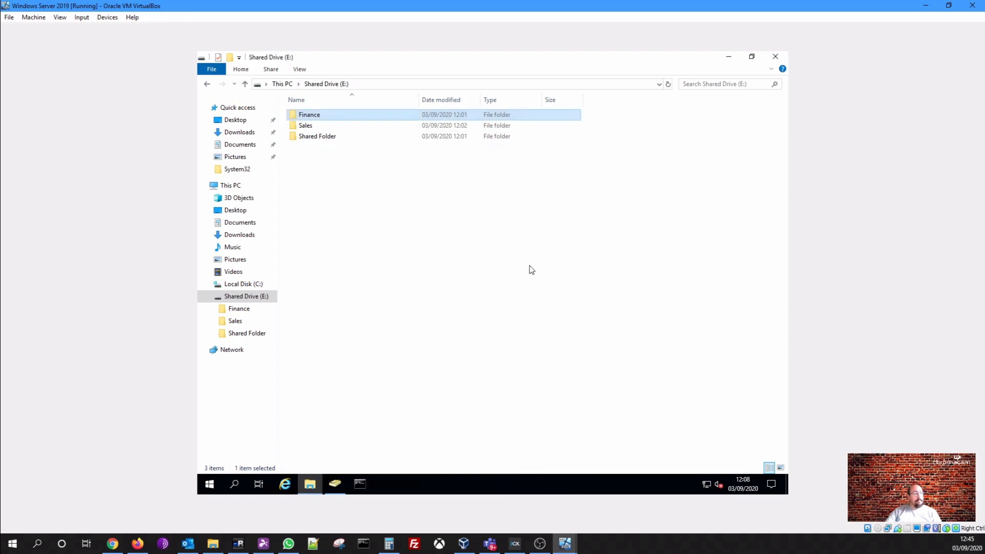
Open the security settings in the properties of Shared Folder on the E: drive
{"action": "right_click", "coordinate": [330, 137]}
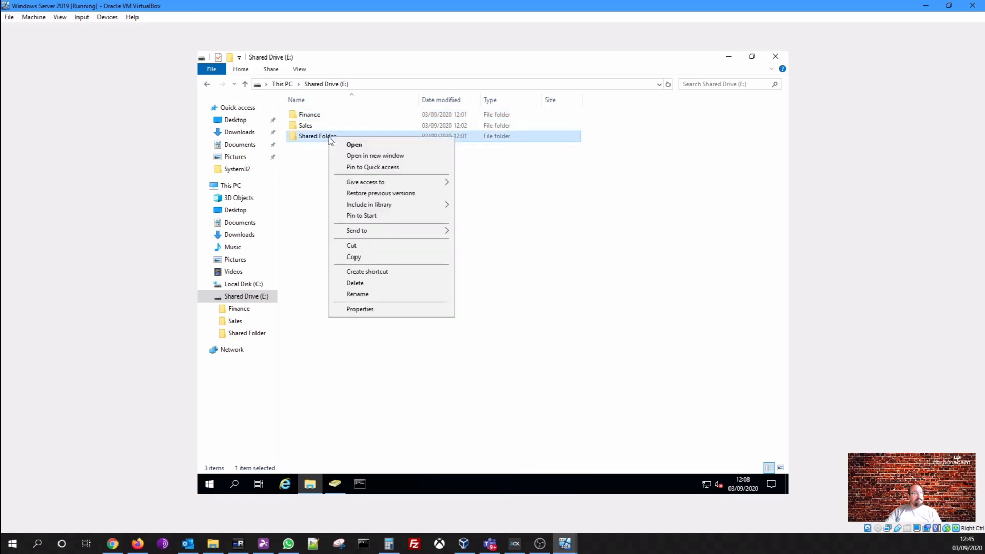
{"action": "left_click", "coordinate": [380, 310]}
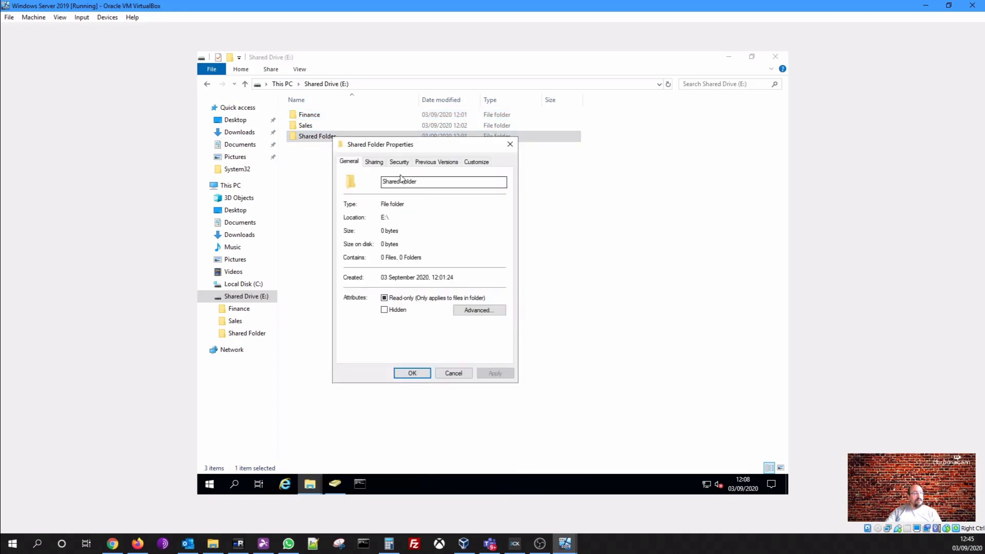
{"action": "left_click", "coordinate": [374, 162]}
{"action": "left_click_drag", "start_coordinate": [391, 146], "coordinate": [424, 146]}
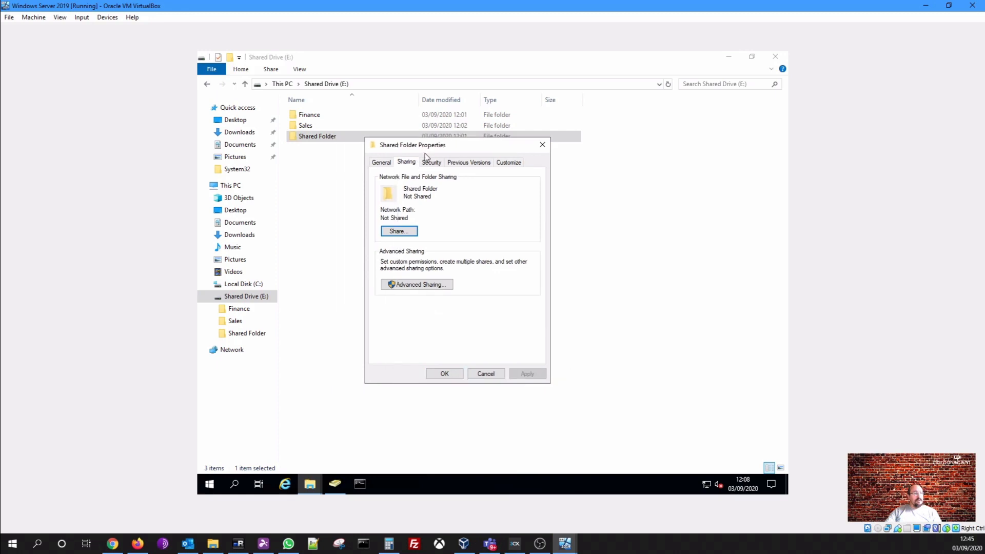
{"action": "left_click", "coordinate": [431, 162]}
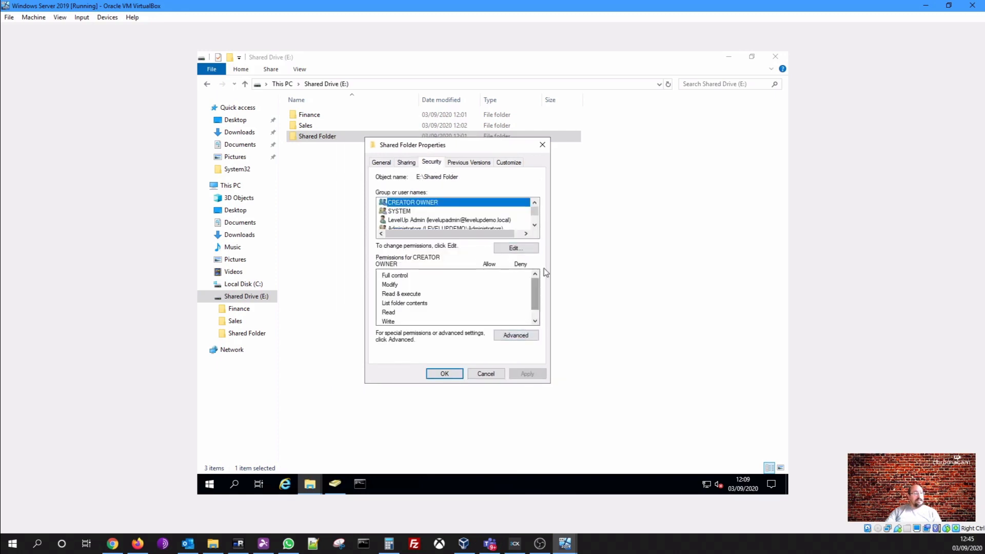
Examine which permissions Administrators, Users and LevelUp Admin hold on Shared Folder
{"action": "left_click", "coordinate": [534, 229]}
{"action": "left_click", "coordinate": [534, 229]}
{"action": "left_click", "coordinate": [419, 212]}
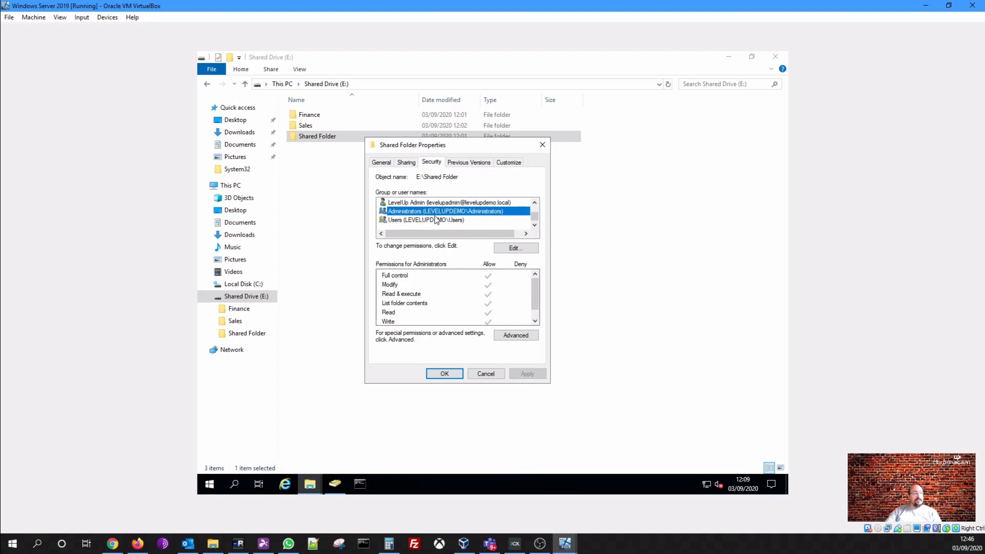
{"action": "left_click", "coordinate": [436, 220]}
{"action": "left_click", "coordinate": [452, 203]}
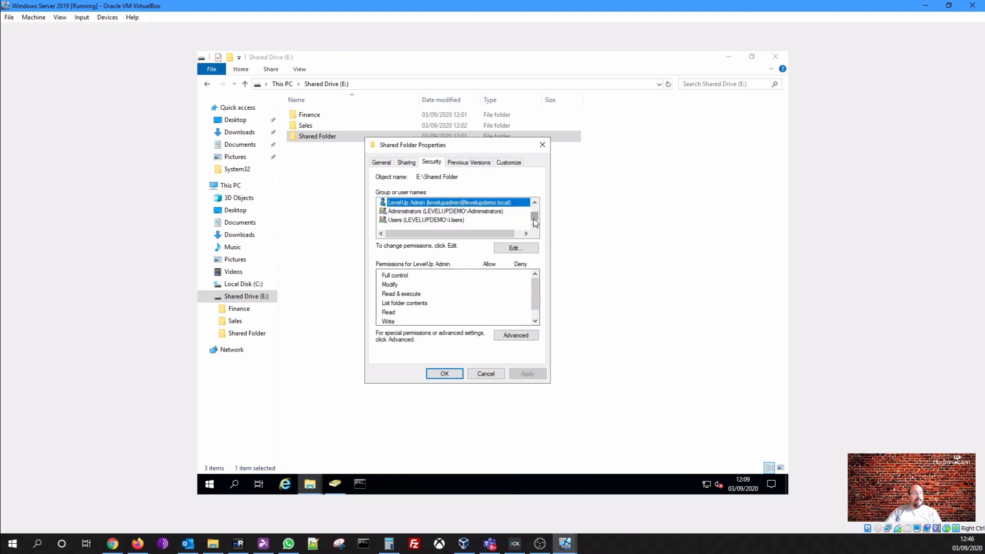
{"action": "left_click_drag", "start_coordinate": [535, 221], "coordinate": [537, 214]}
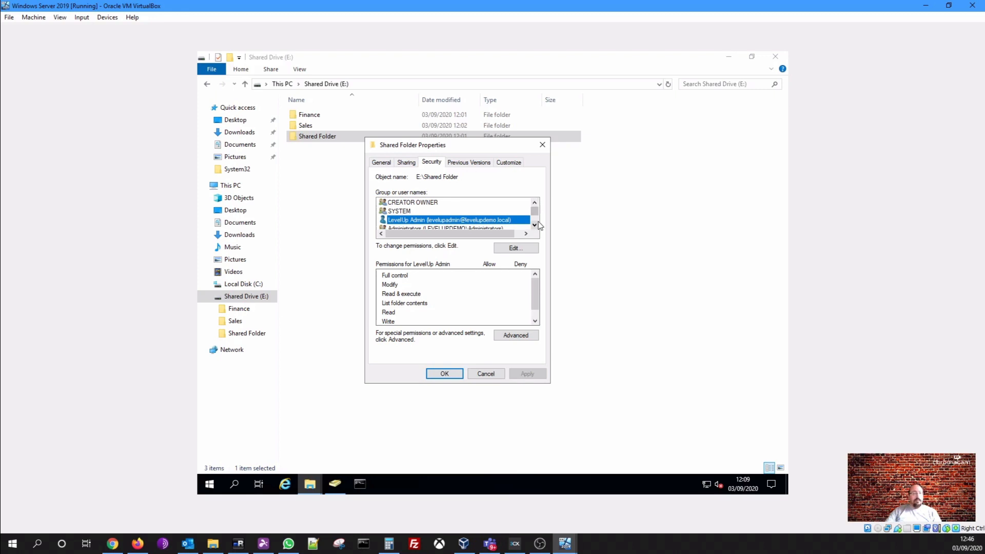
{"action": "left_click", "coordinate": [537, 225]}
{"action": "left_click", "coordinate": [537, 226]}
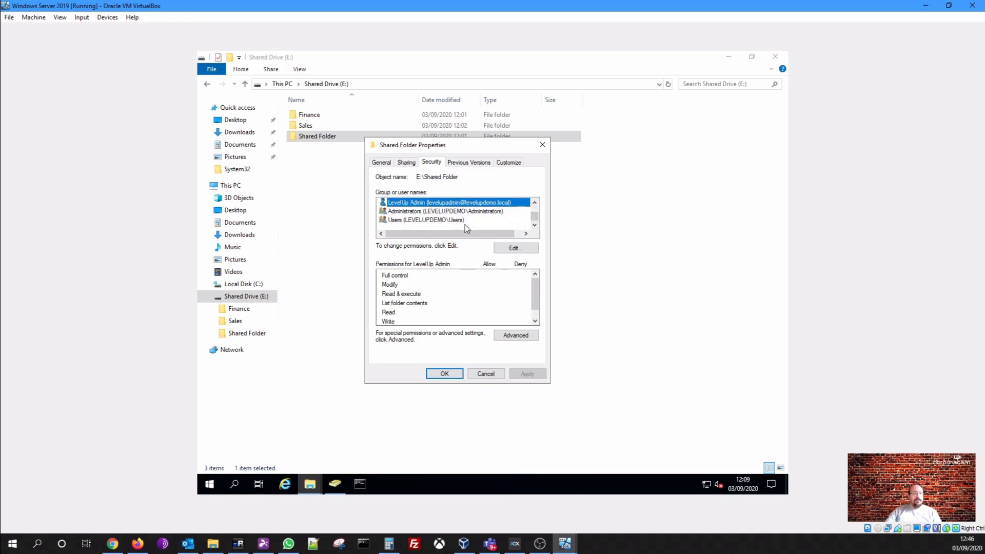
{"action": "left_click", "coordinate": [464, 225]}
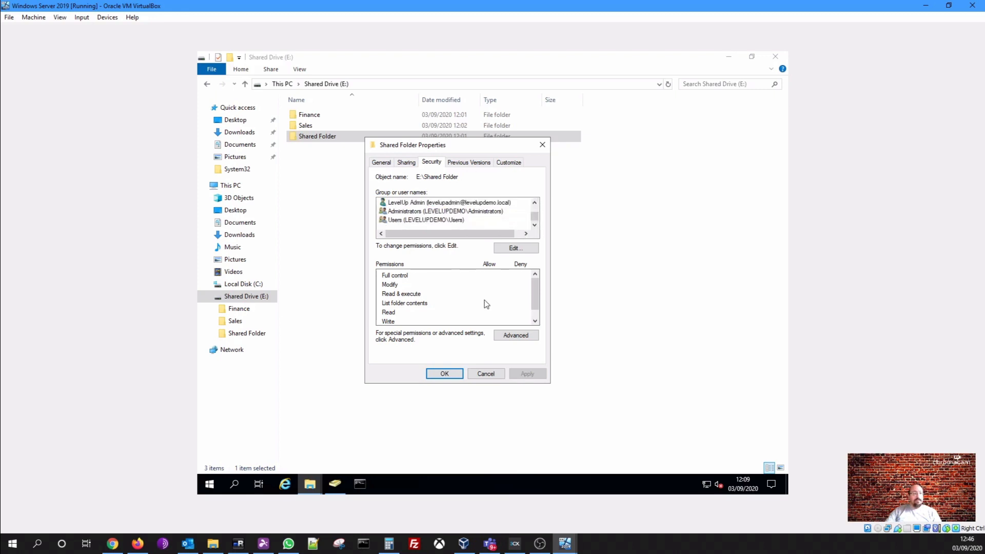
{"action": "left_click", "coordinate": [538, 314]}
{"action": "left_click_drag", "start_coordinate": [536, 308], "coordinate": [536, 299]}
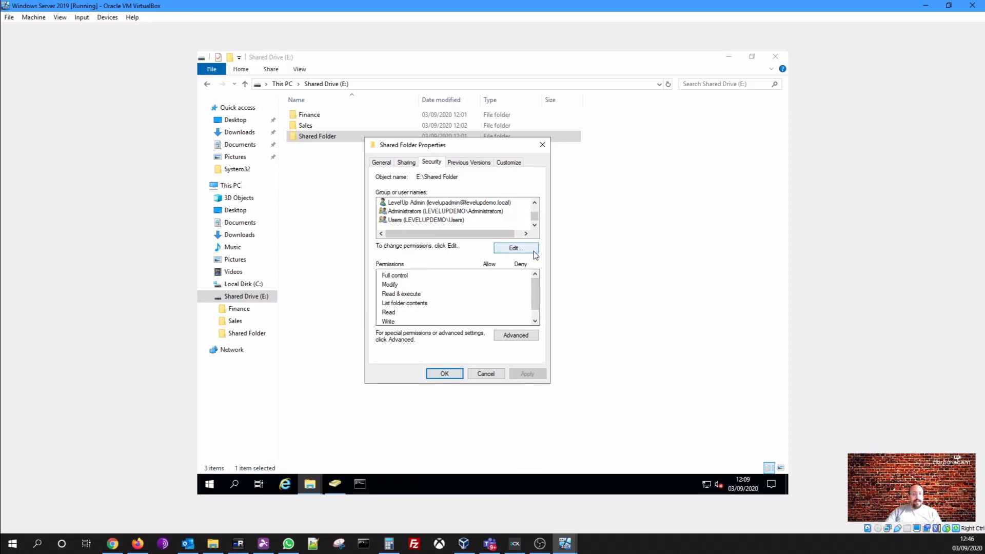
Disable inheritance on Shared Folder, converting the inherited permissions into explicit permissions, and save the advanced security settings
{"action": "left_click", "coordinate": [511, 338]}
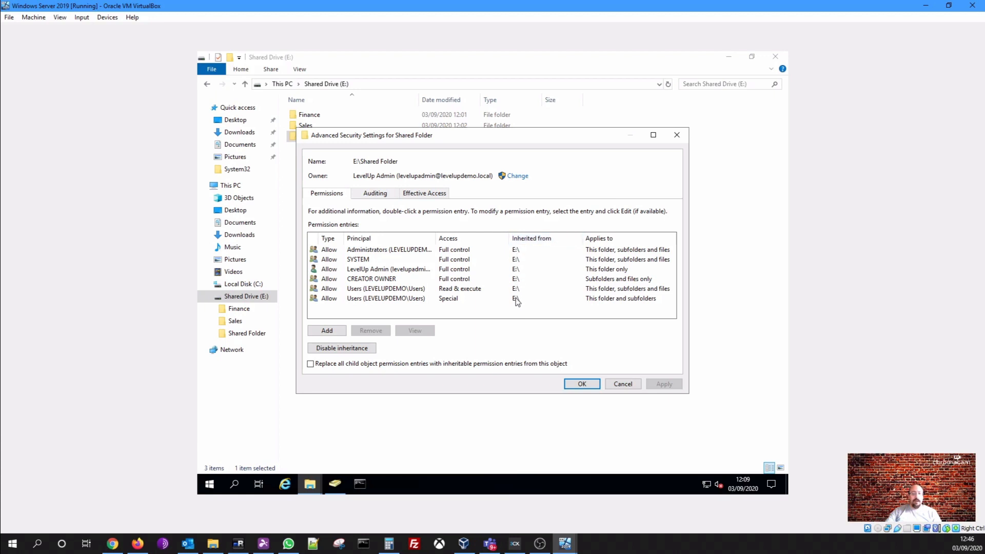
{"action": "left_click", "coordinate": [368, 350]}
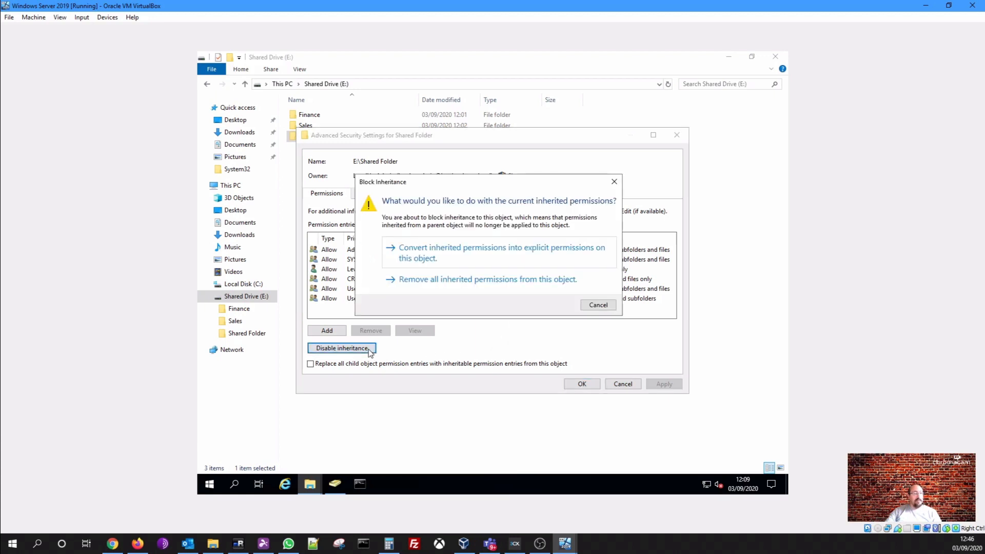
{"action": "left_click", "coordinate": [475, 251]}
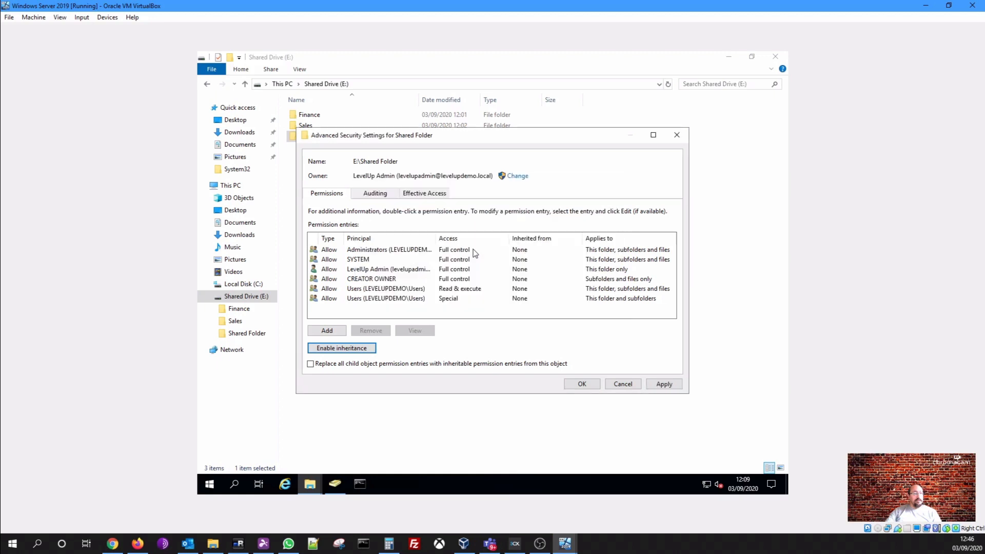
{"action": "left_click", "coordinate": [577, 382]}
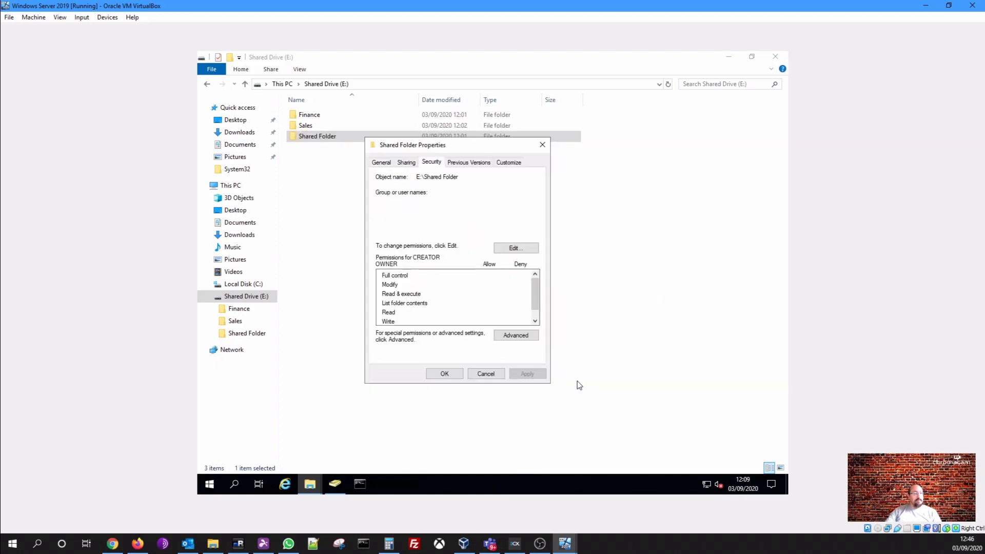
Remove LevelUp Admin and Administrators from Shared Folder's permissions, keeping the Users group
{"action": "left_click", "coordinate": [516, 248]}
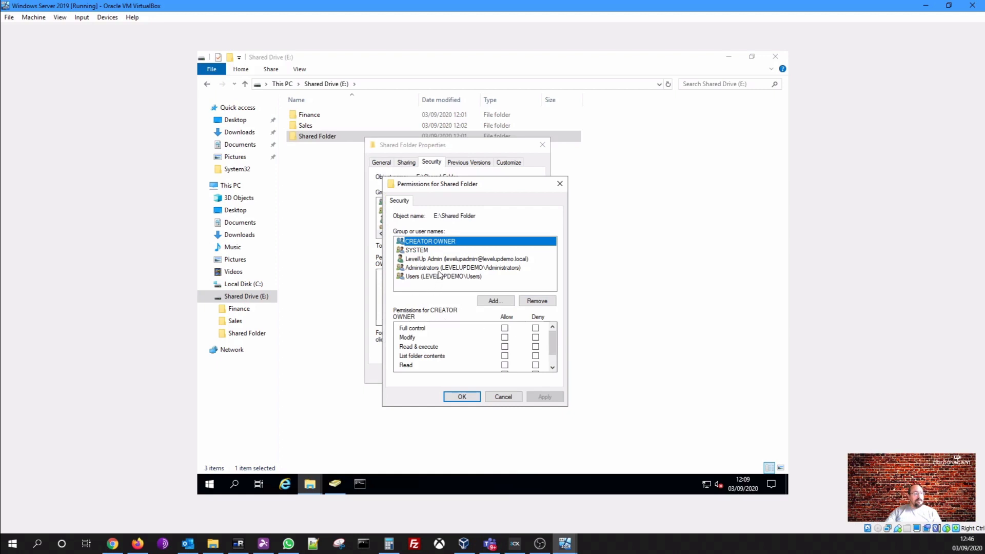
{"action": "left_click", "coordinate": [454, 259]}
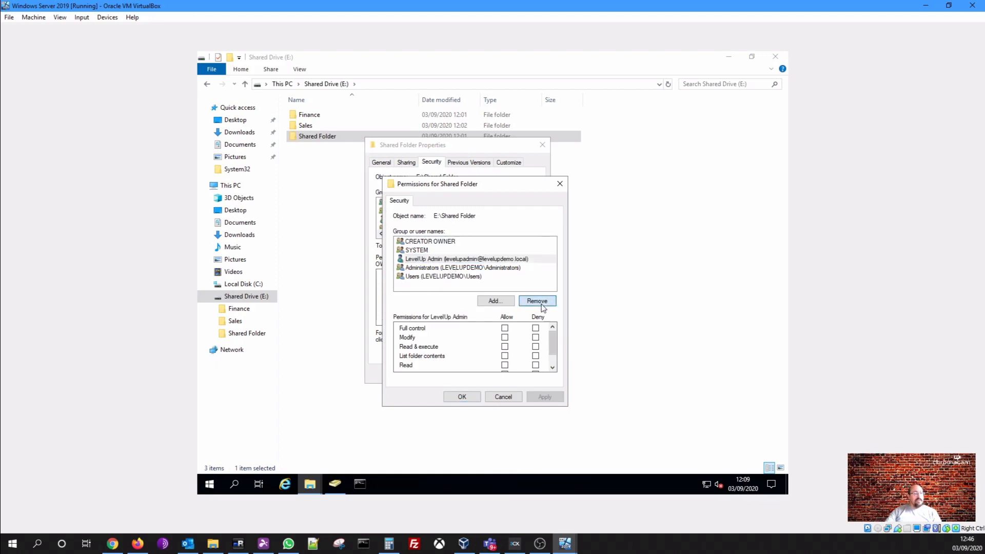
{"action": "left_click", "coordinate": [553, 301]}
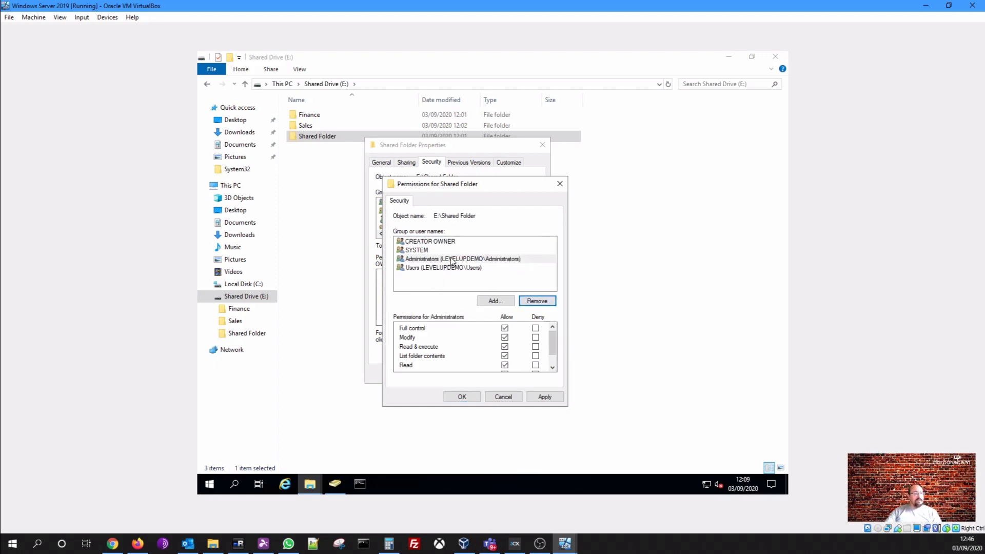
{"action": "left_click", "coordinate": [544, 306]}
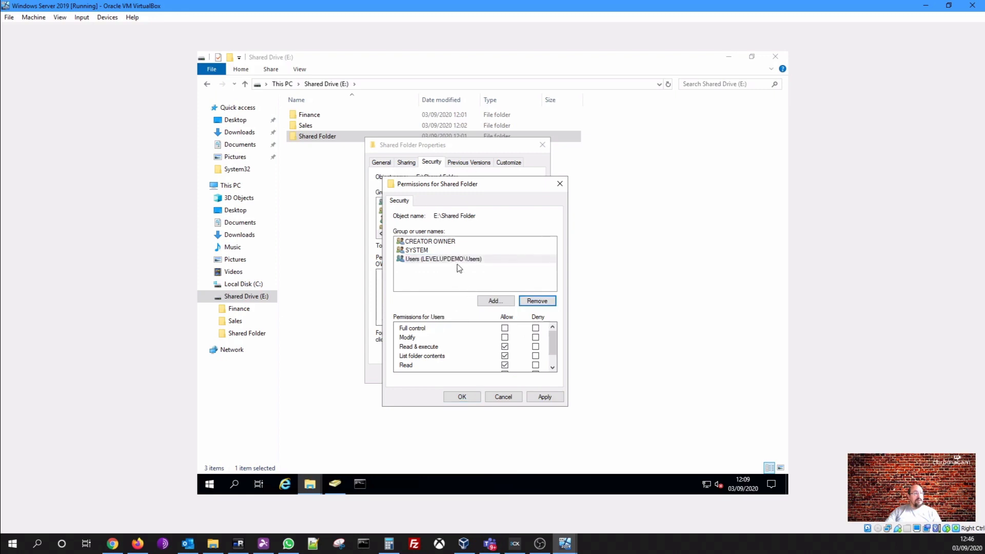
{"action": "left_click", "coordinate": [459, 260]}
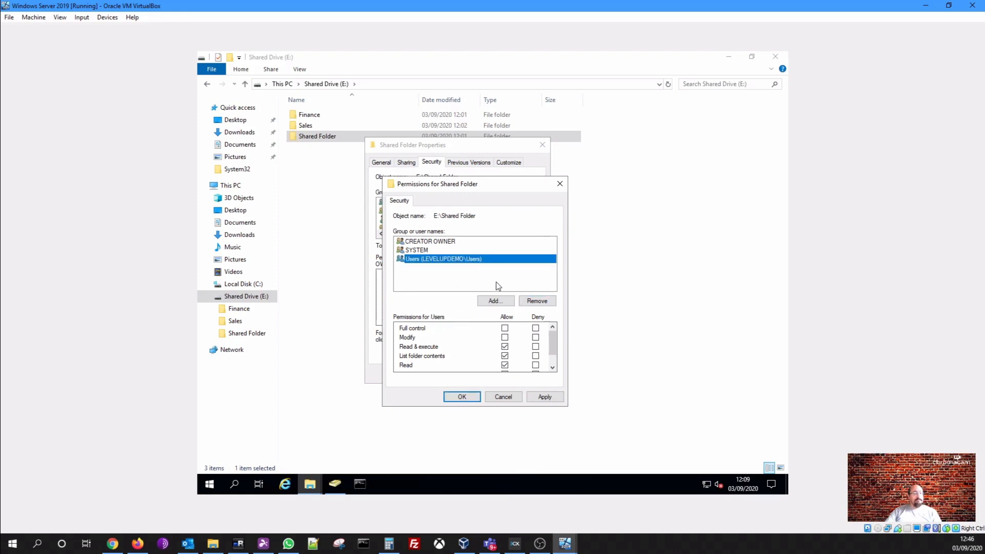
Add the Access to all Drives group to Shared Folder's permissions by looking up "access", and allow it Full control
{"action": "left_click", "coordinate": [494, 301]}
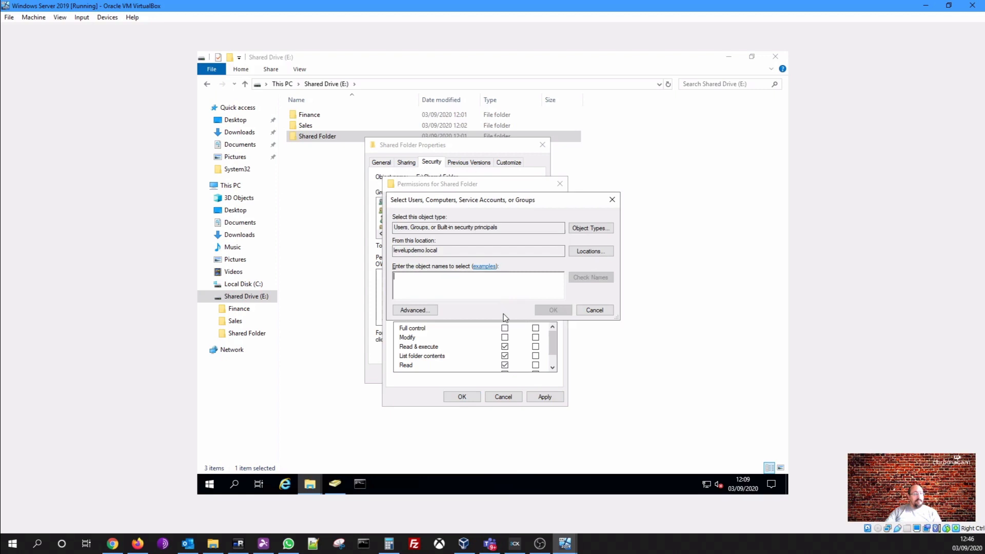
{"action": "type", "text": "access"}
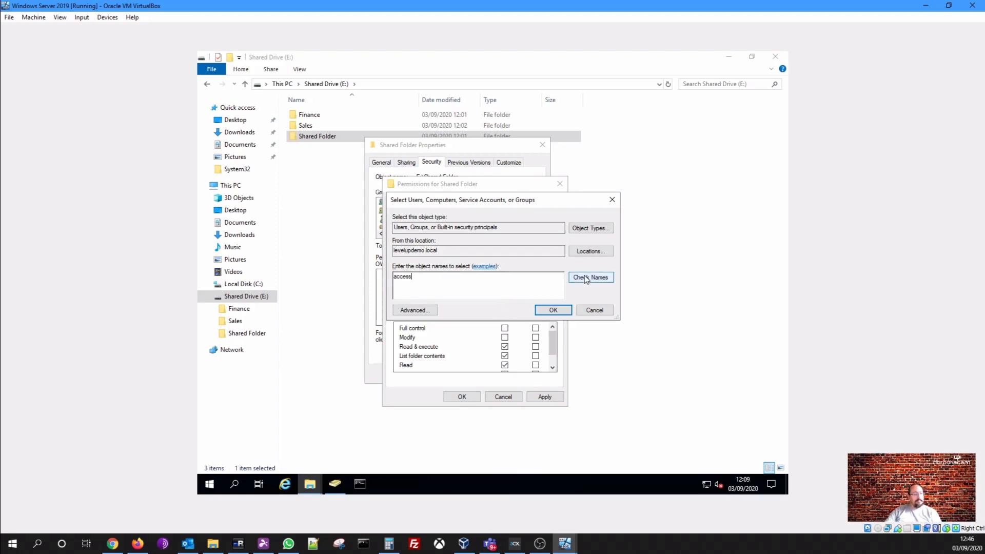
{"action": "left_click", "coordinate": [587, 277]}
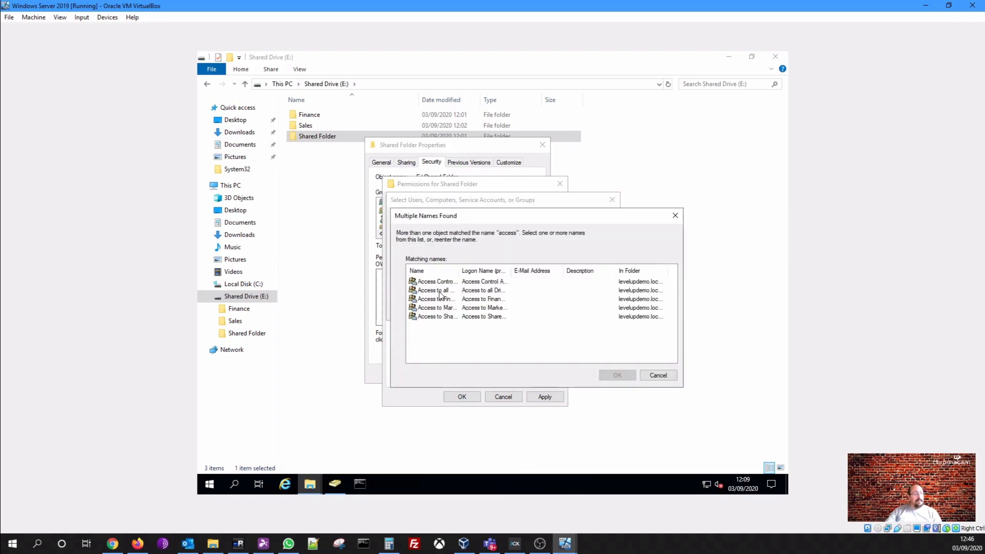
{"action": "left_click", "coordinate": [440, 291]}
{"action": "left_click", "coordinate": [610, 377]}
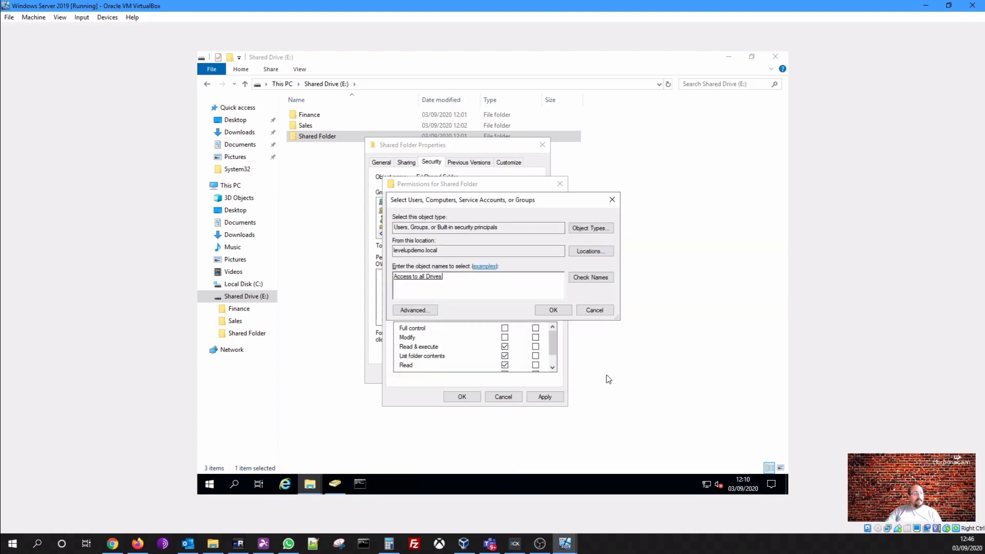
{"action": "left_click", "coordinate": [547, 312]}
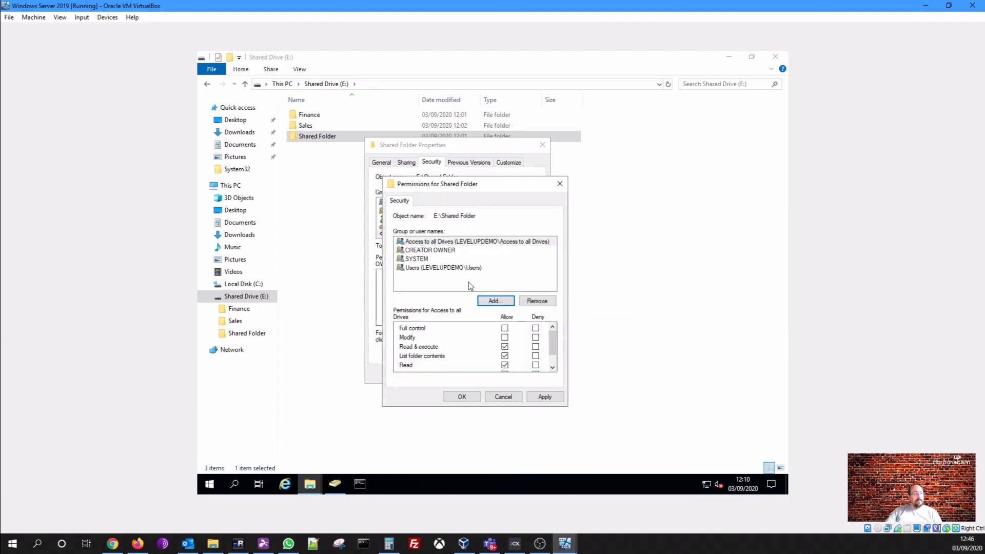
{"action": "left_click", "coordinate": [450, 242]}
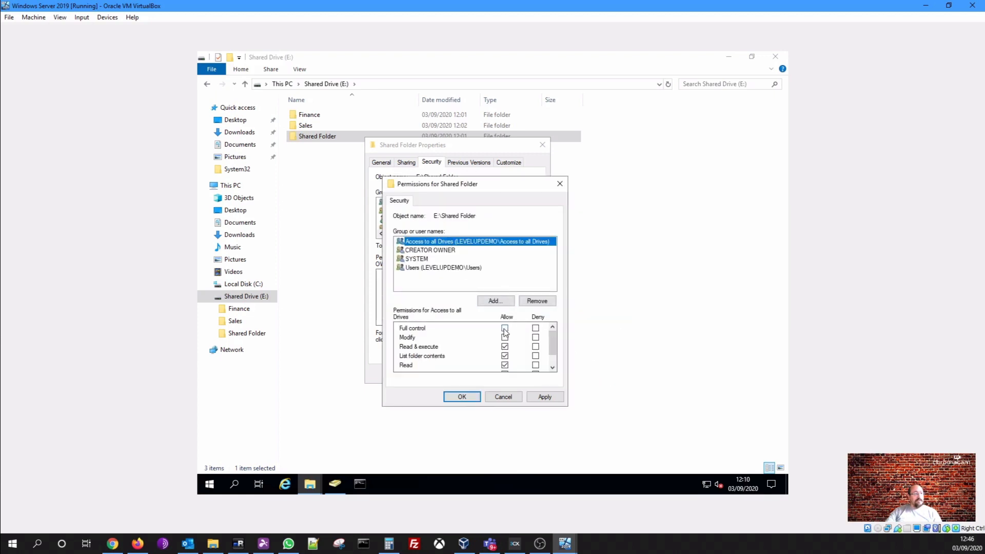
{"action": "left_click", "coordinate": [505, 328]}
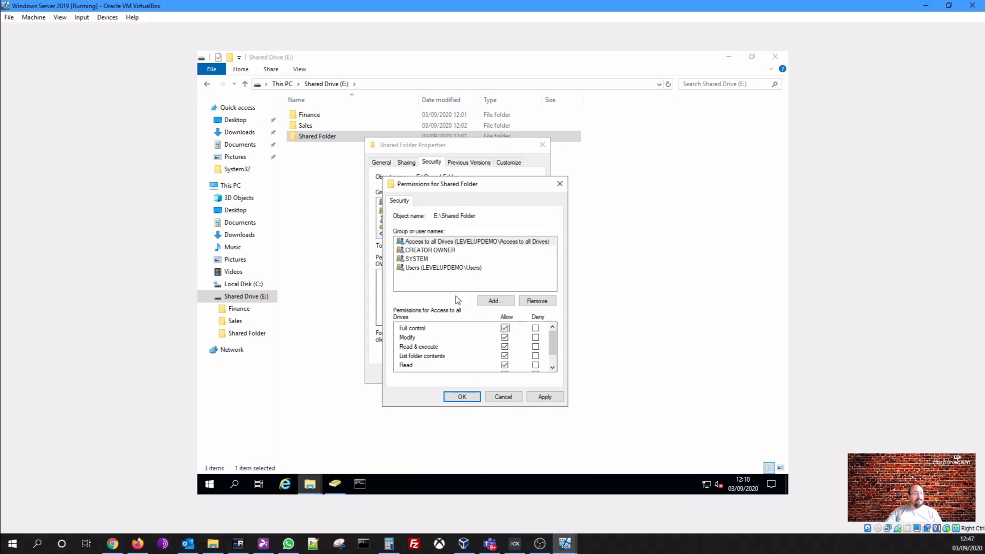
Allow Modify on Shared Folder for the Users group, then save the permissions and close the folder's properties
{"action": "left_click", "coordinate": [423, 271]}
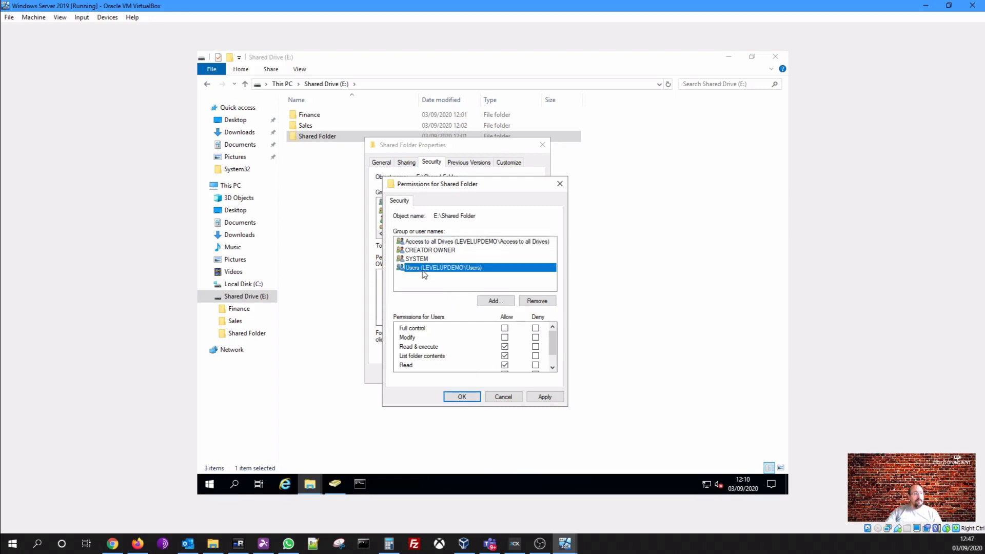
{"action": "left_click", "coordinate": [505, 338]}
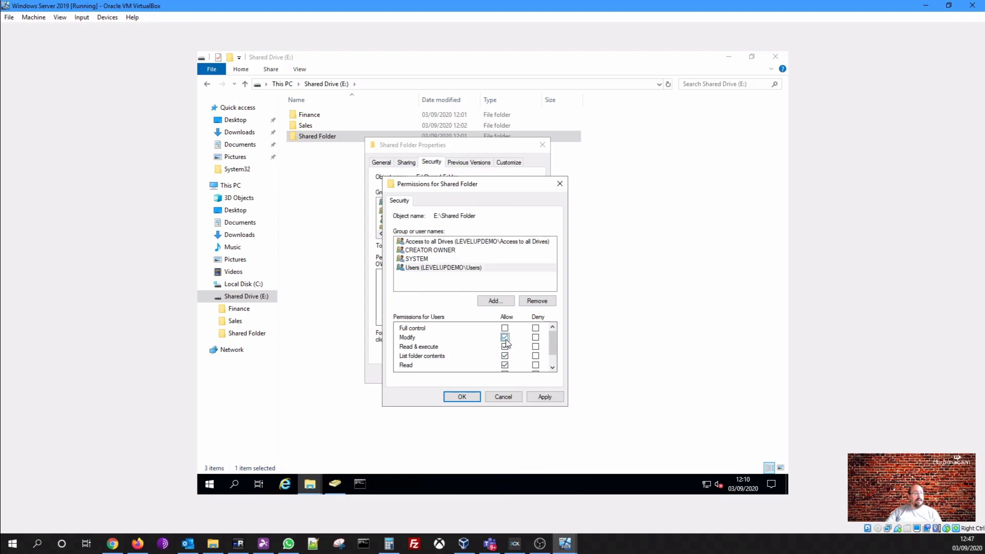
{"action": "left_click", "coordinate": [467, 399]}
{"action": "left_click", "coordinate": [455, 375]}
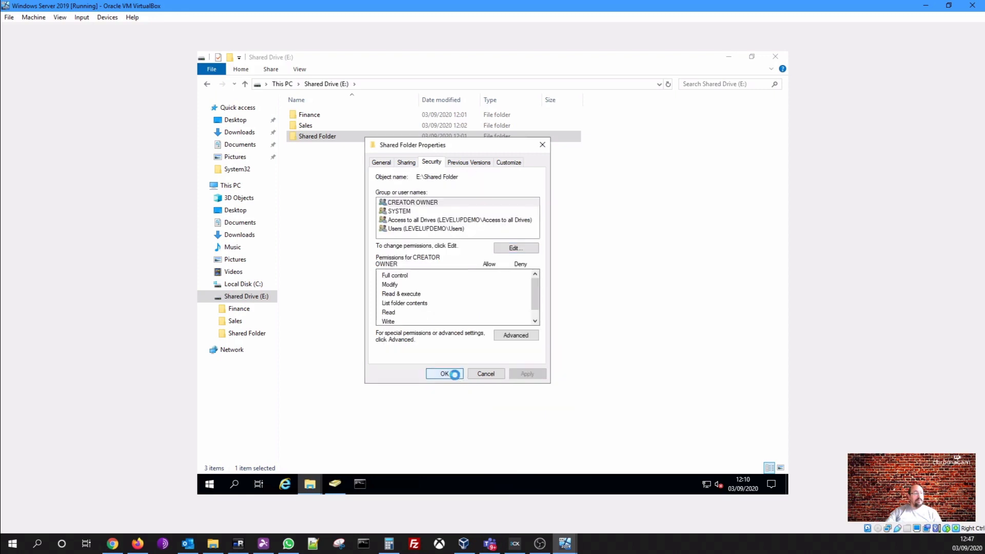
Switch to Active Directory Users and Computers to check the drive access security groups, then return to the Shared Drive (E:) folder window
{"action": "left_click", "coordinate": [313, 128]}
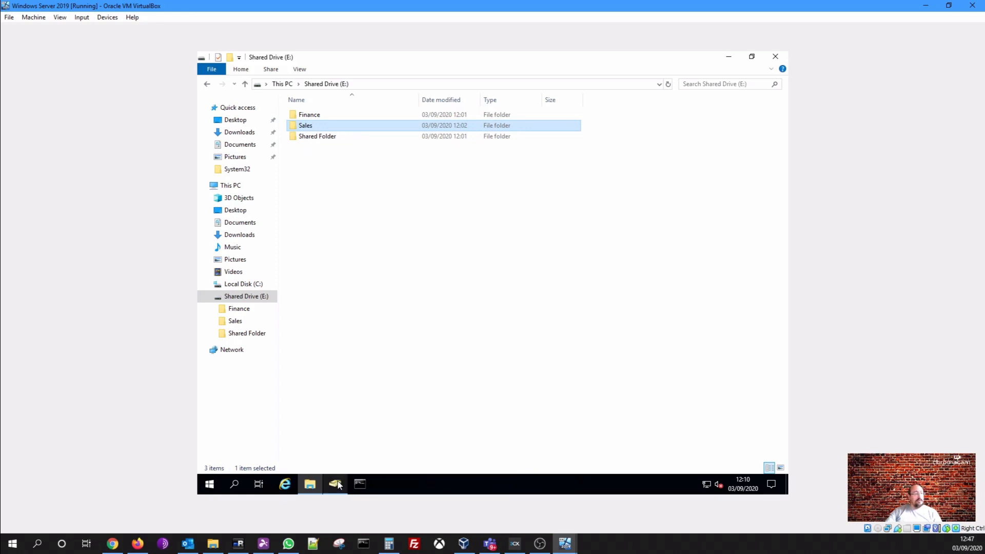
{"action": "left_click", "coordinate": [334, 421]}
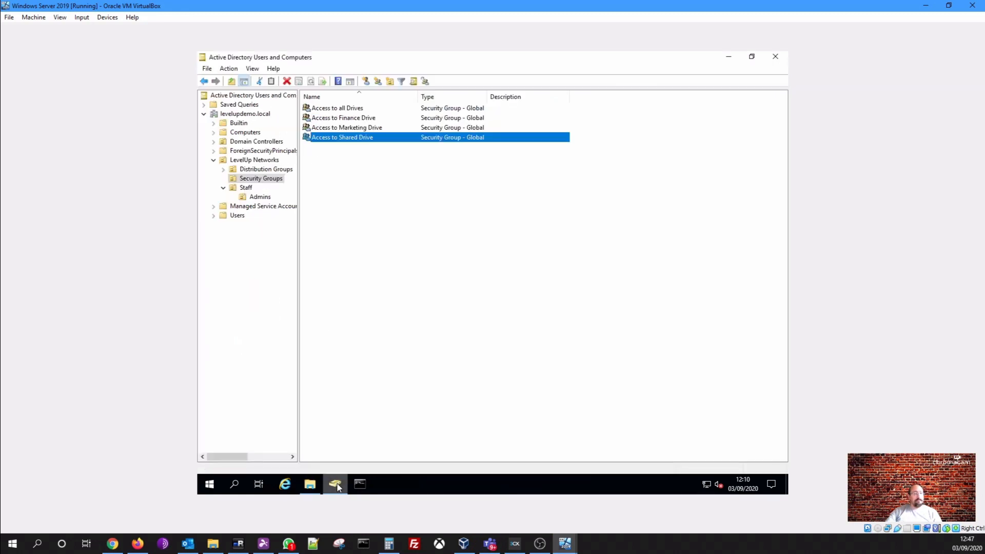
{"action": "left_click", "coordinate": [337, 129]}
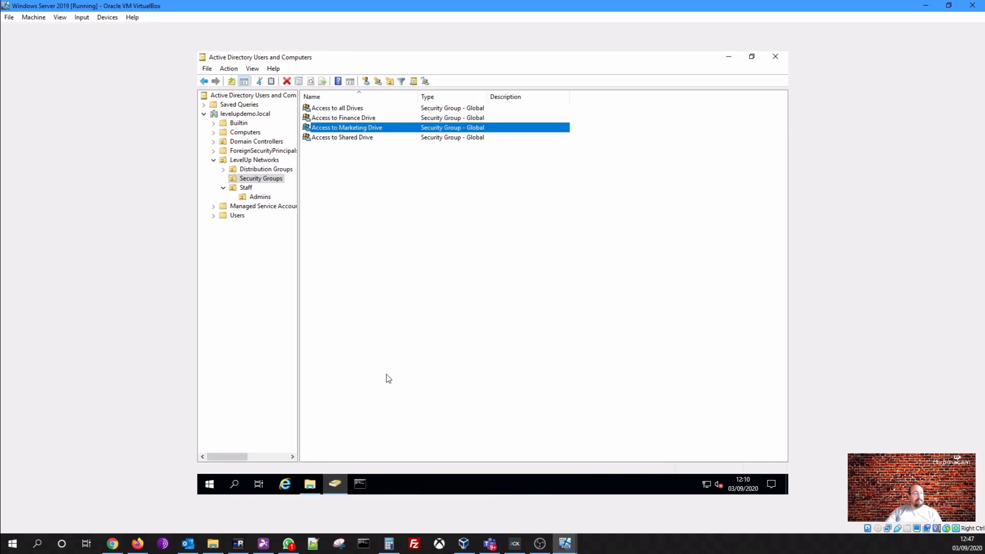
{"action": "left_click", "coordinate": [336, 482]}
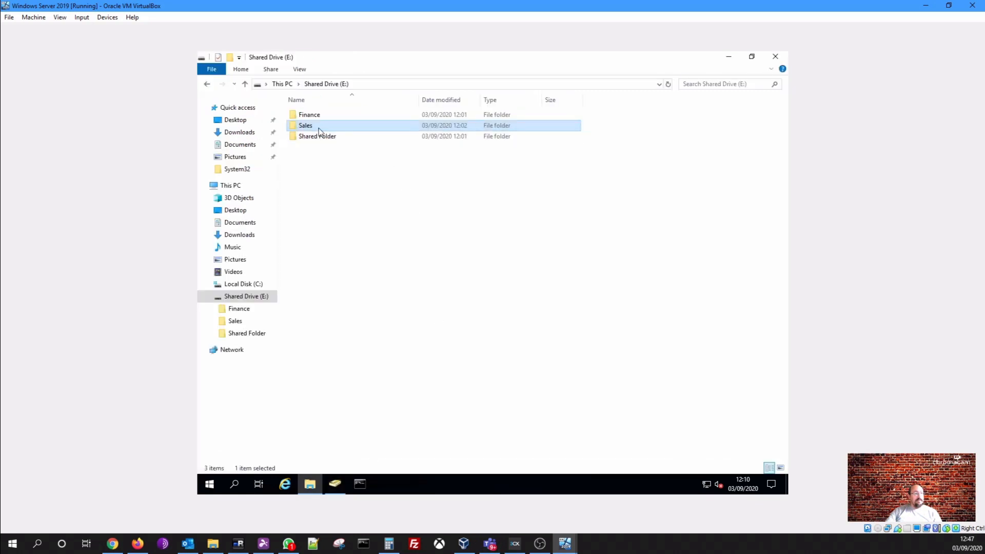
Disable inheritance on the Sales folder, converting its inherited permissions into explicit permissions
{"action": "right_click", "coordinate": [310, 129]}
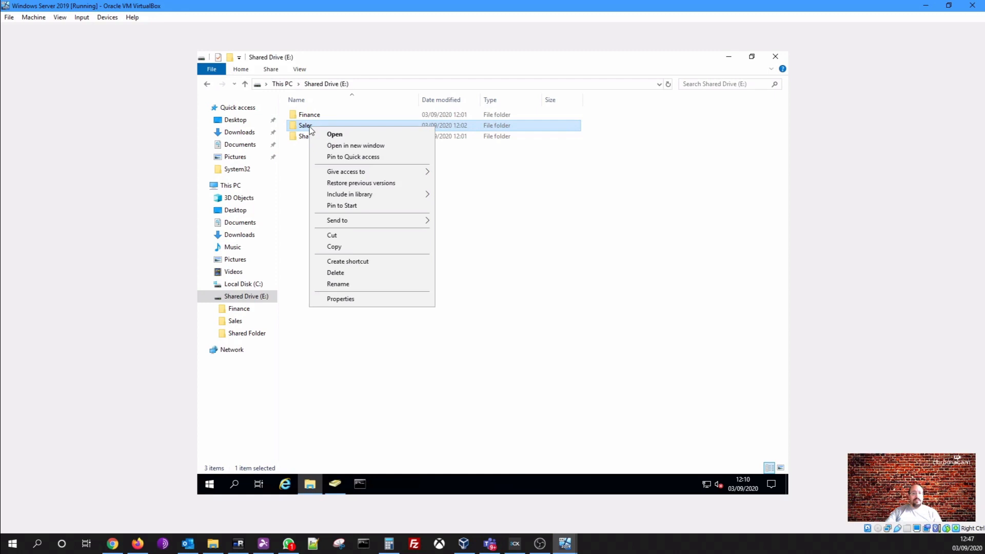
{"action": "left_click", "coordinate": [354, 302]}
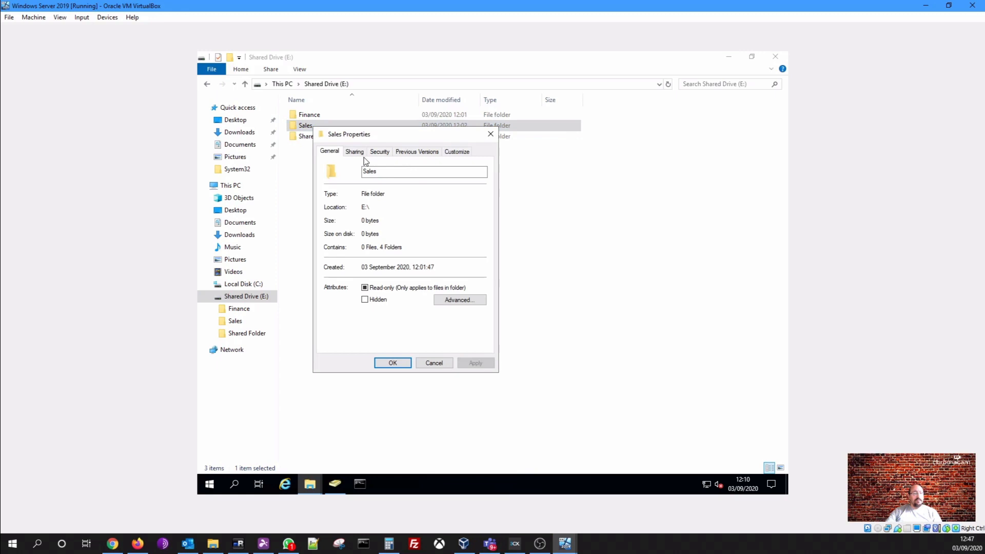
{"action": "left_click", "coordinate": [379, 153]}
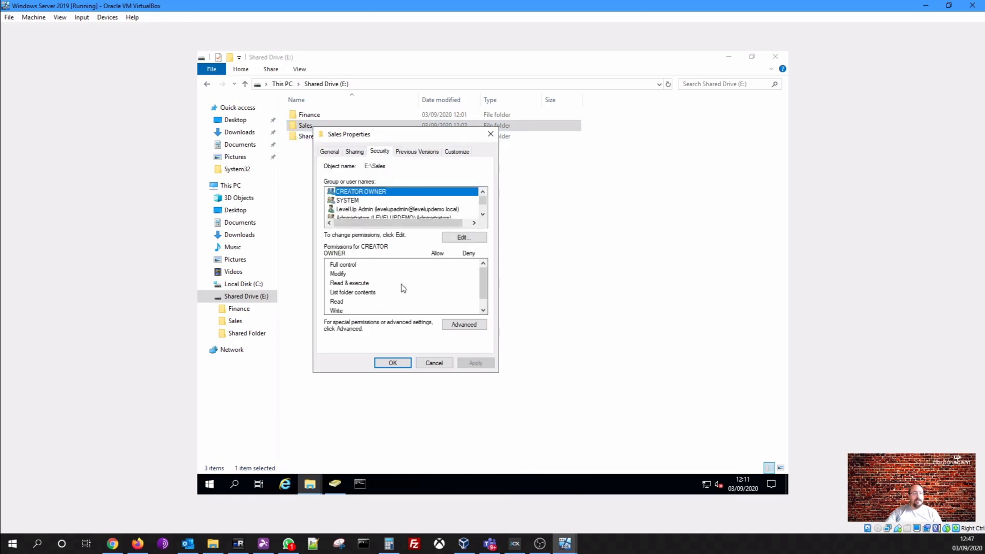
{"action": "left_click", "coordinate": [456, 328]}
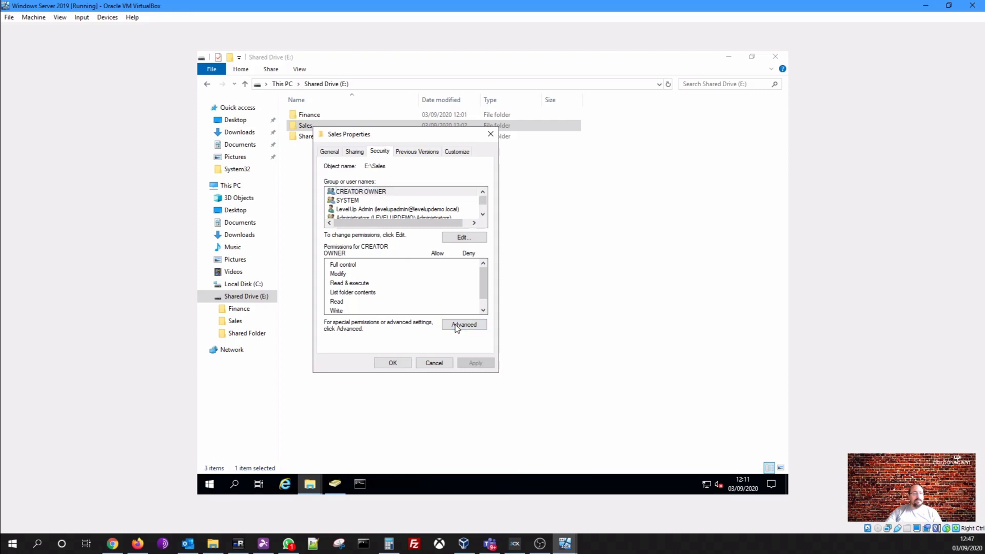
{"action": "left_click", "coordinate": [352, 353]}
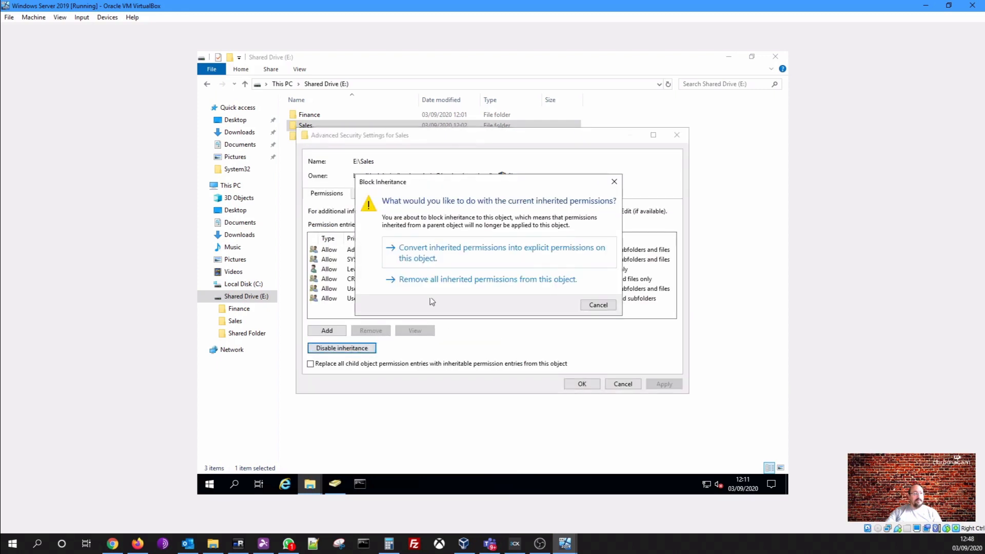
{"action": "left_click", "coordinate": [450, 254]}
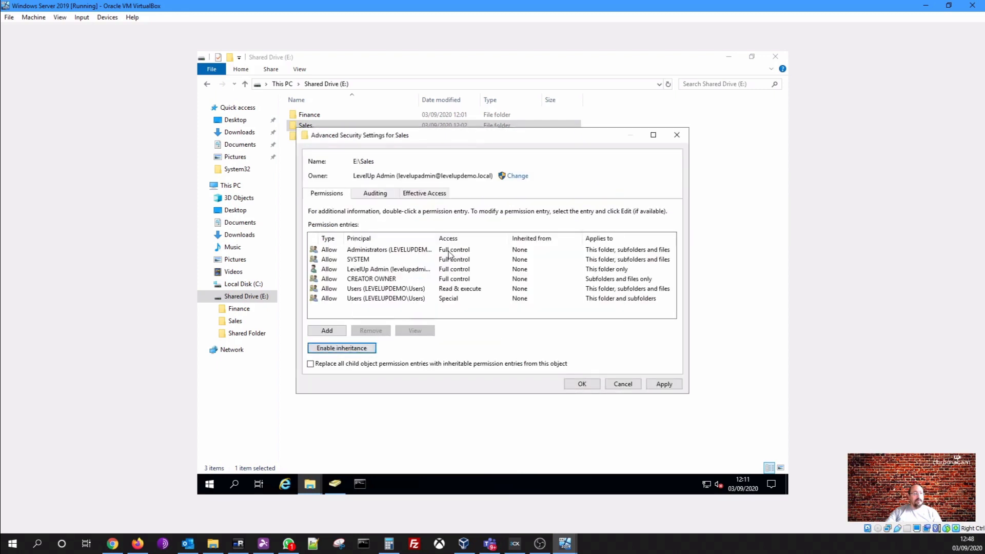
{"action": "left_click", "coordinate": [577, 384]}
Remove LevelUp Admin and Administrators from the Sales folder's permissions, keeping the Users group
{"action": "left_click", "coordinate": [475, 238]}
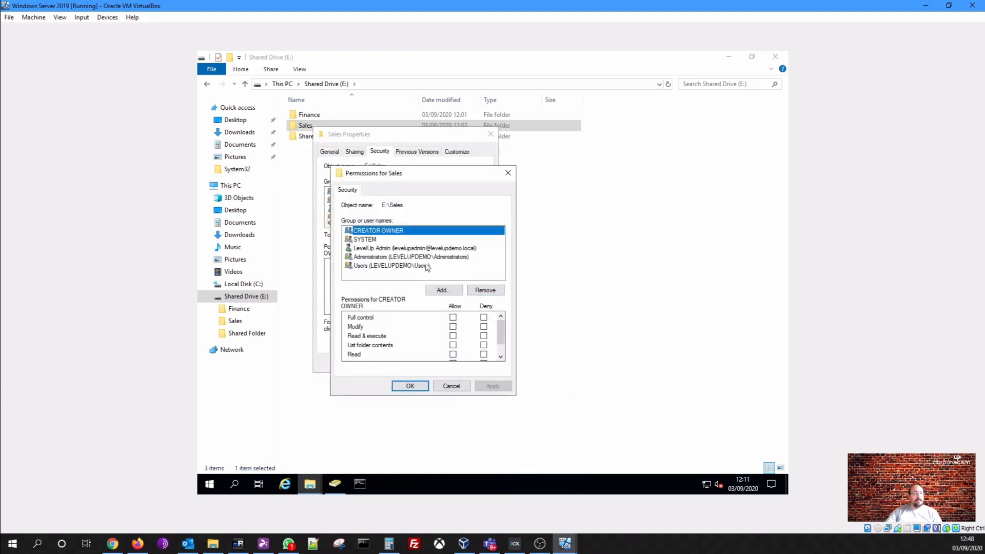
{"action": "left_click", "coordinate": [426, 248]}
{"action": "left_click", "coordinate": [484, 290]}
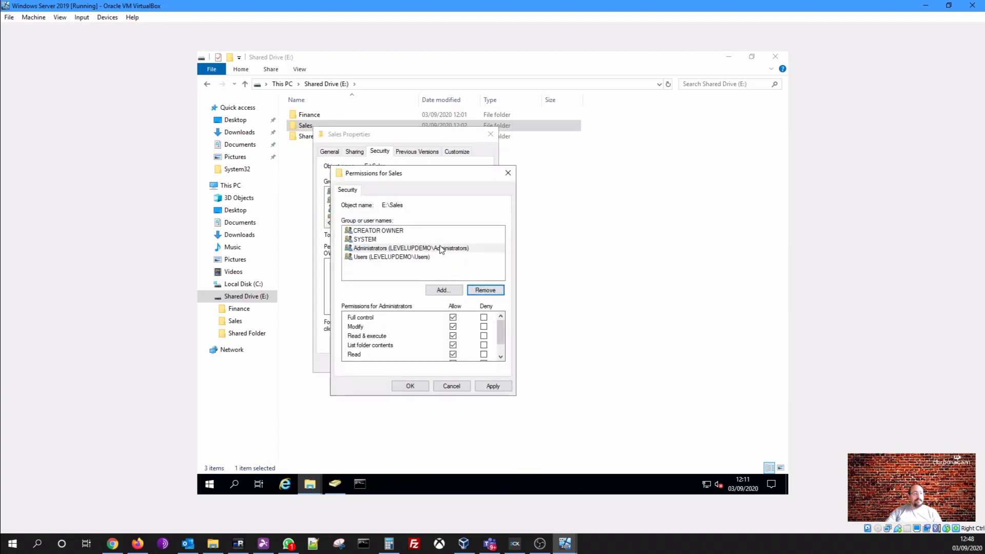
{"action": "left_click", "coordinate": [486, 292]}
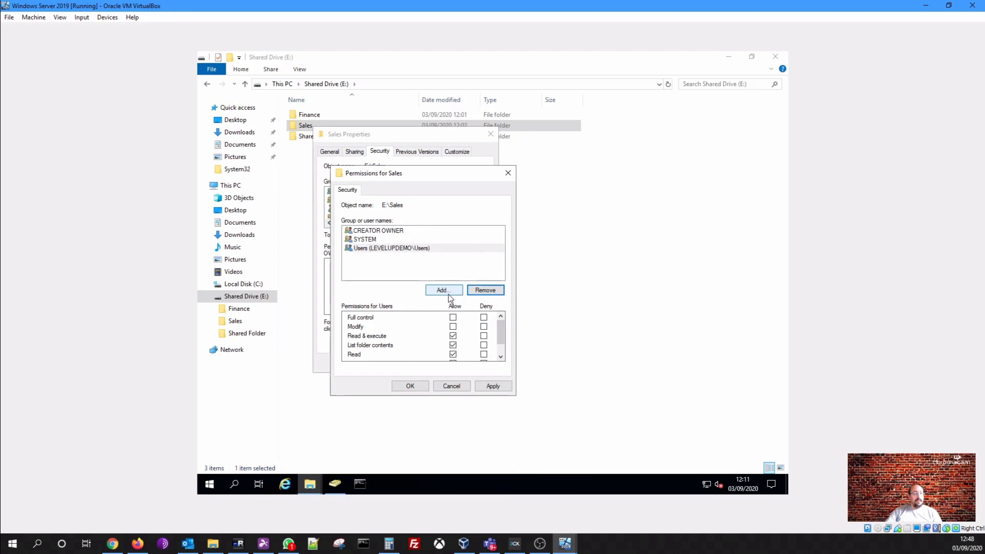
Add the Access to all Drives group to the Sales folder's permissions by looking up "access", and allow it Full control
{"action": "left_click", "coordinate": [444, 290]}
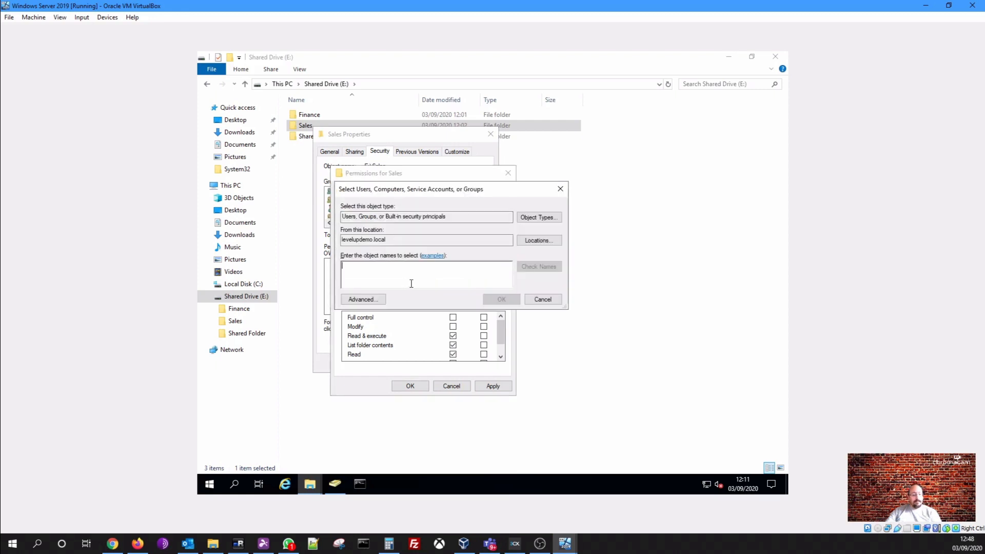
{"action": "type", "text": "access"}
{"action": "left_click", "coordinate": [539, 266]}
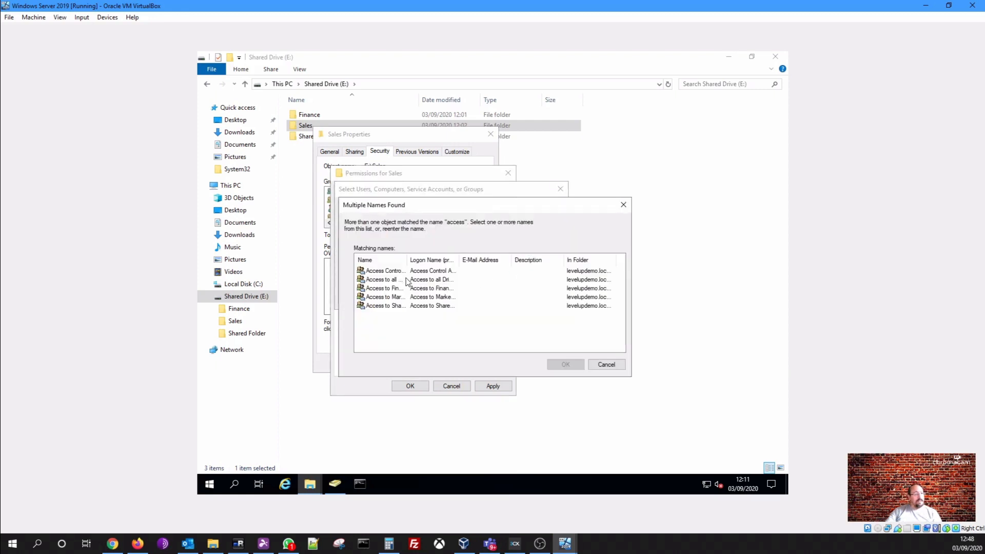
{"action": "double_click", "coordinate": [395, 280]}
{"action": "left_click", "coordinate": [502, 299]}
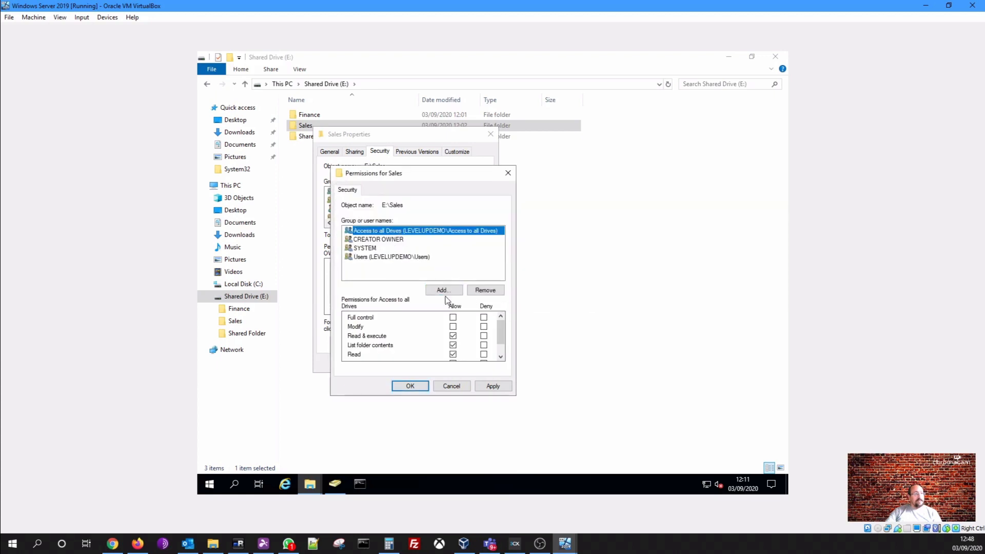
{"action": "left_click", "coordinate": [453, 318]}
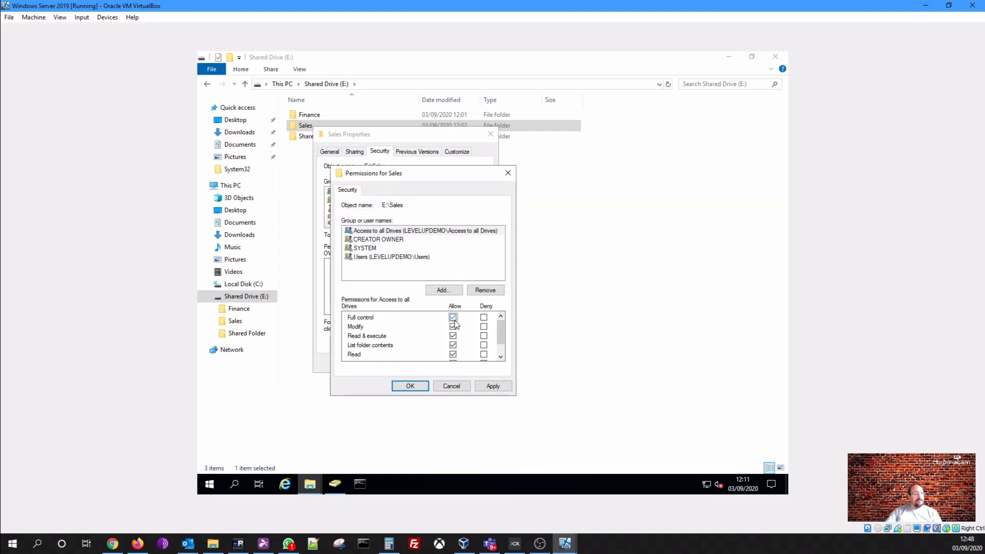
Allow Modify on the Sales folder for the Users group, then save the permissions and close the folder's properties
{"action": "left_click", "coordinate": [385, 258]}
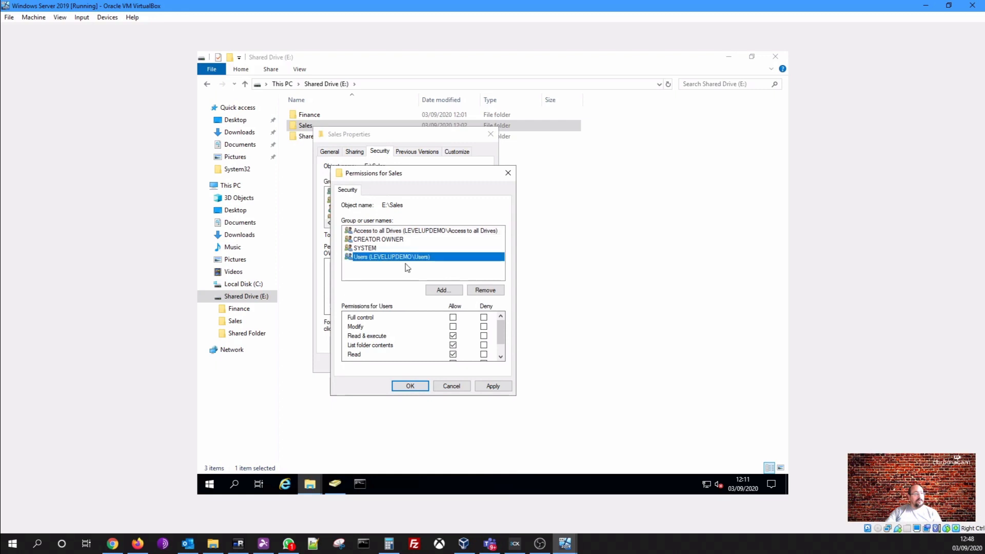
{"action": "left_click", "coordinate": [453, 327]}
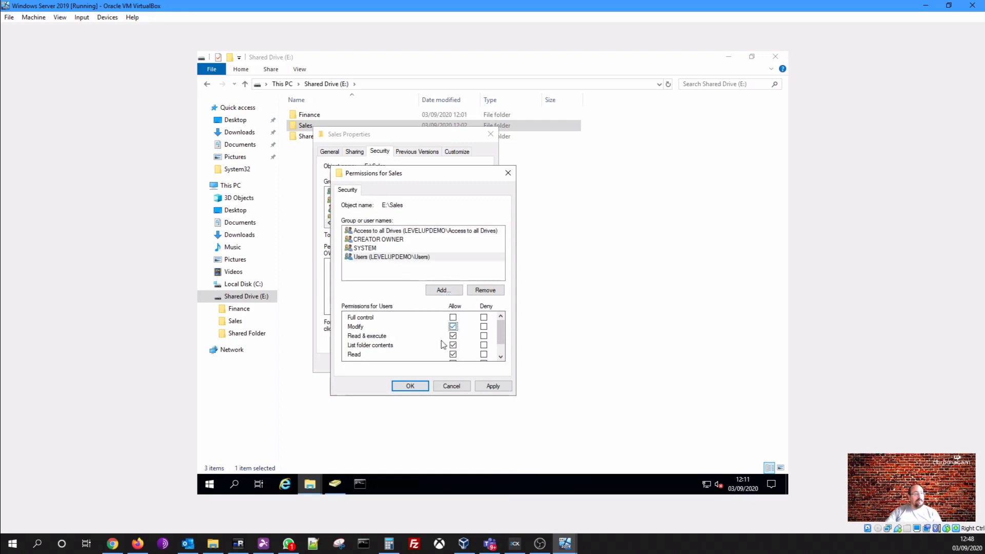
{"action": "left_click", "coordinate": [410, 387]}
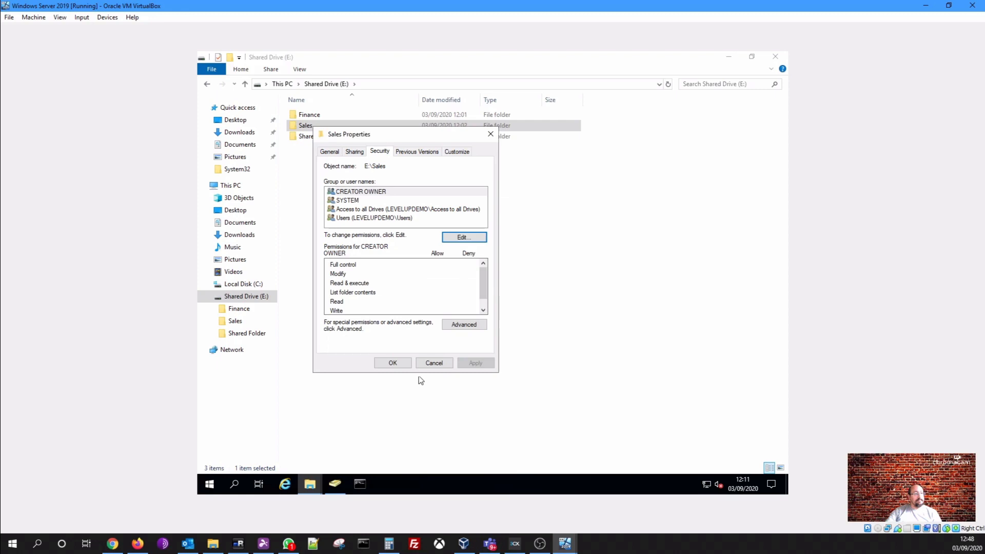
{"action": "left_click", "coordinate": [392, 363]}
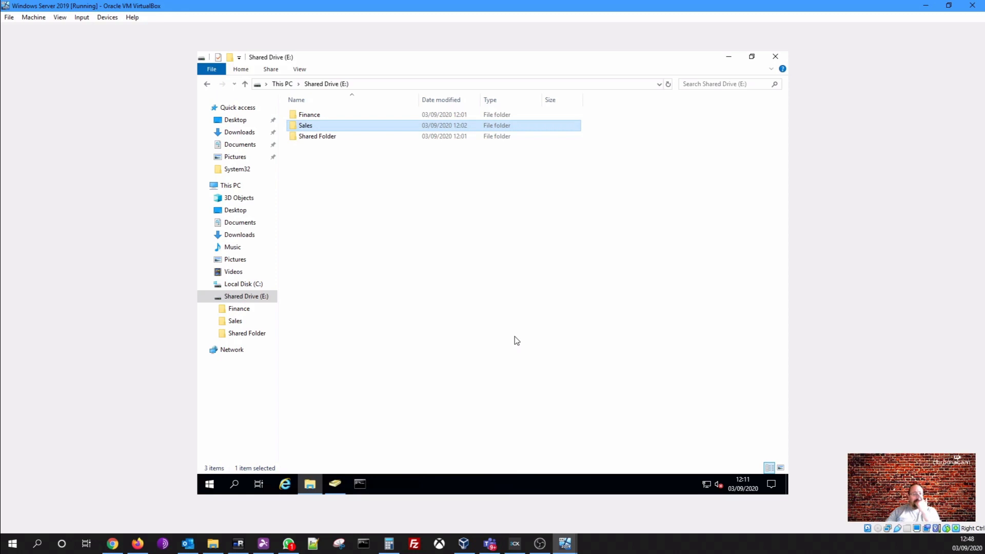
Open the Sales folder and review the groups and users in its Collateral subfolder's security properties
{"action": "double_click", "coordinate": [316, 129]}
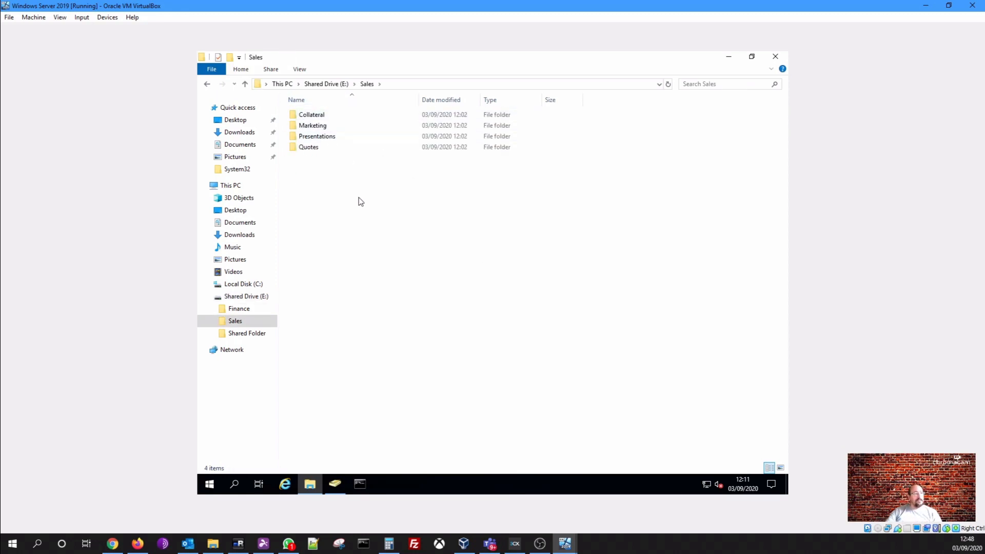
{"action": "right_click", "coordinate": [321, 119]}
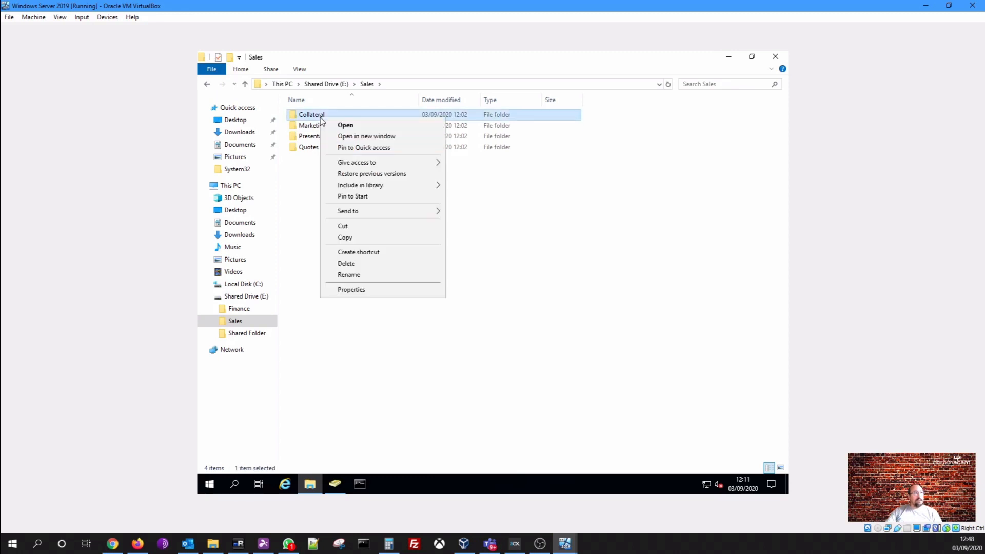
{"action": "left_click", "coordinate": [365, 290]}
{"action": "left_click", "coordinate": [397, 145]}
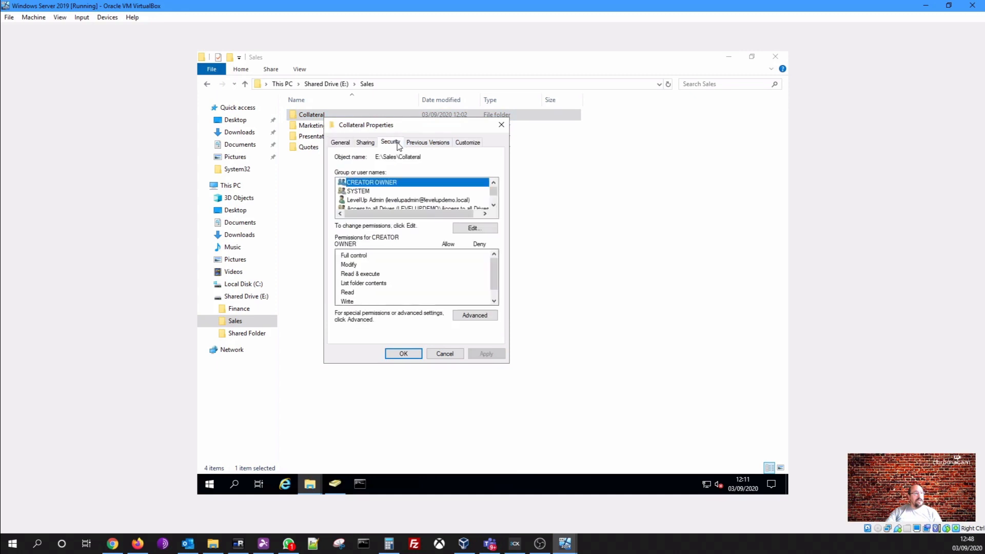
{"action": "left_click", "coordinate": [495, 205]}
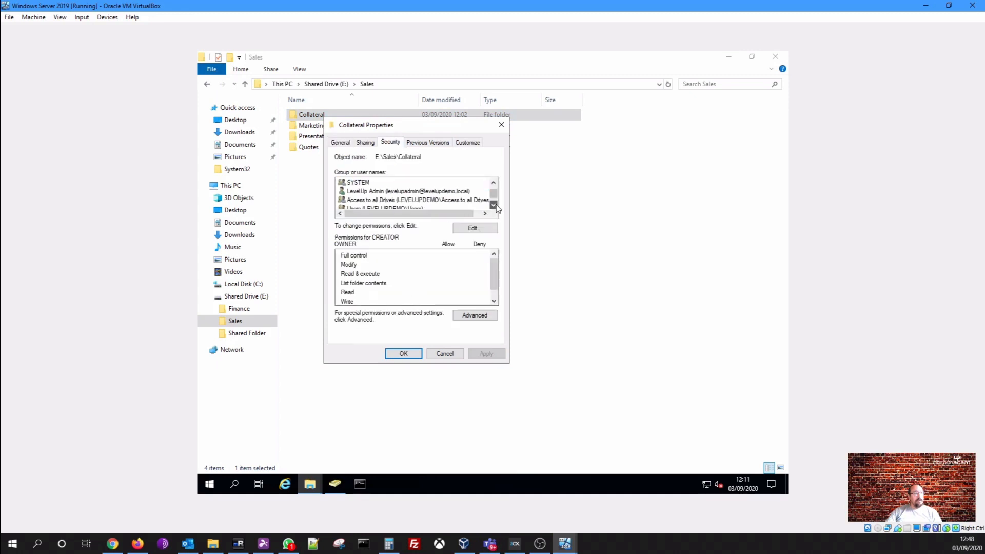
{"action": "left_click", "coordinate": [494, 204]}
{"action": "scroll", "coordinate": [496, 207], "scroll_direction": "up", "scroll_amount": 2}
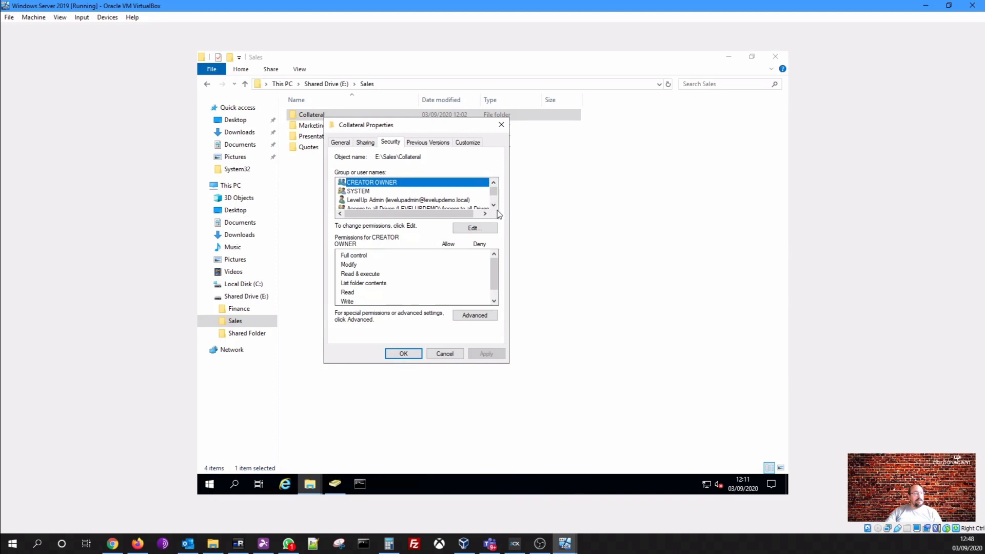
Examine the access levels and inheritance source of each of Collateral's advanced permission entries, then close the subfolder's properties
{"action": "left_click", "coordinate": [479, 316]}
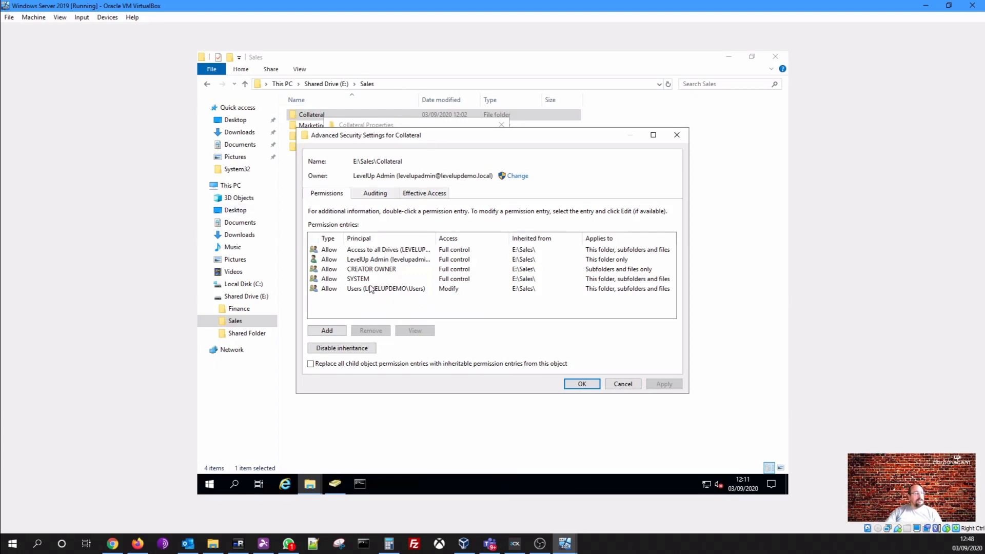
{"action": "left_click", "coordinate": [373, 251]}
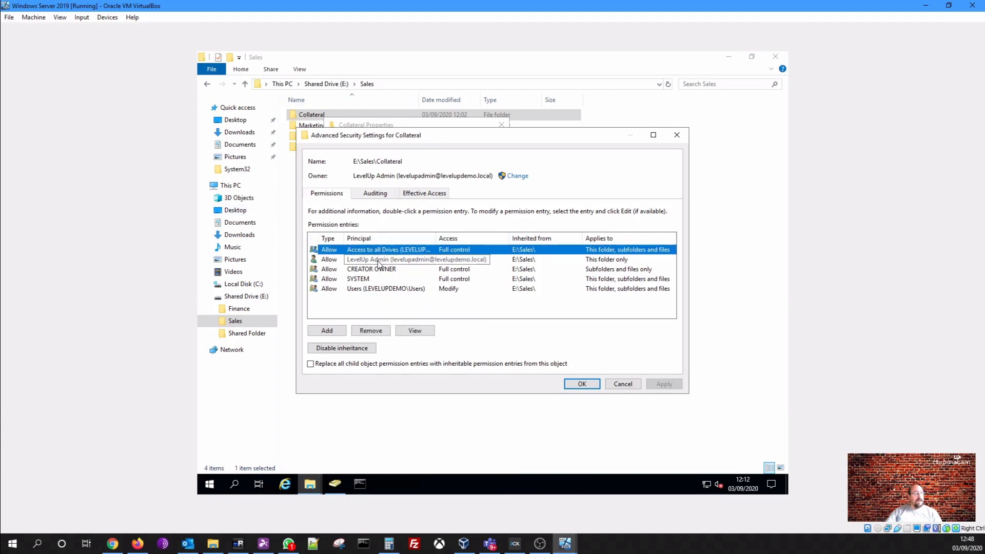
{"action": "left_click", "coordinate": [379, 260]}
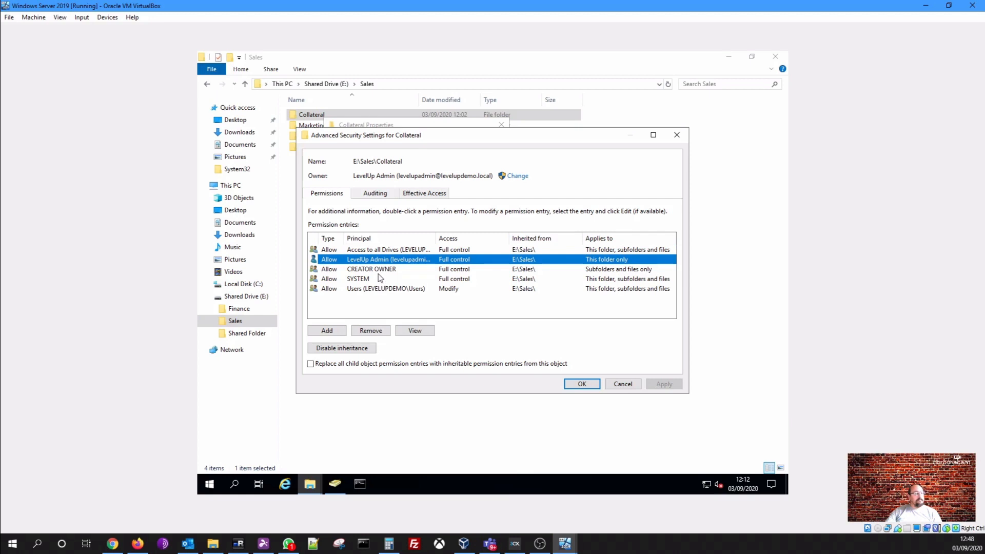
{"action": "left_click", "coordinate": [380, 269]}
{"action": "left_click", "coordinate": [380, 261]}
{"action": "left_click", "coordinate": [379, 270]}
{"action": "left_click", "coordinate": [378, 279]}
{"action": "left_click", "coordinate": [374, 290]}
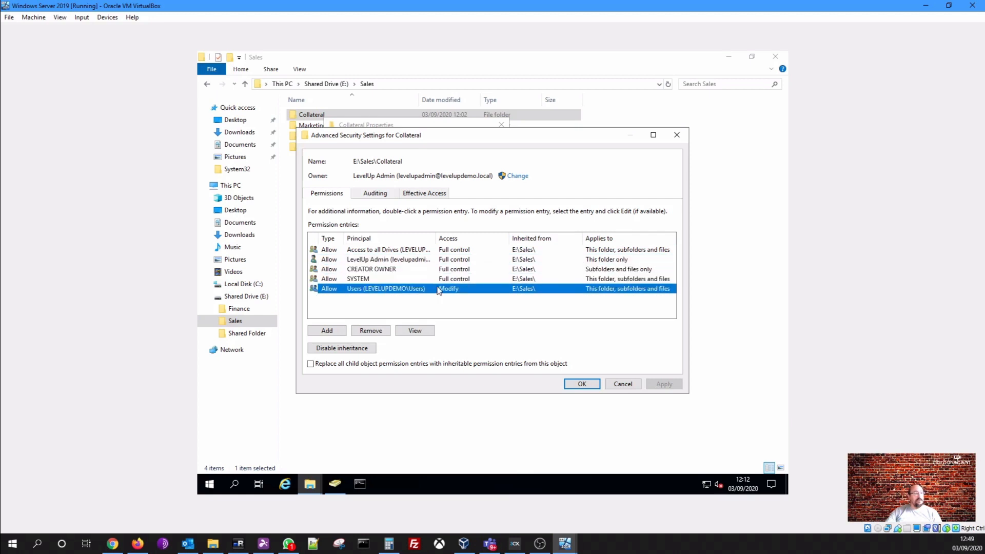
{"action": "left_click", "coordinate": [570, 384]}
{"action": "left_click", "coordinate": [415, 353]}
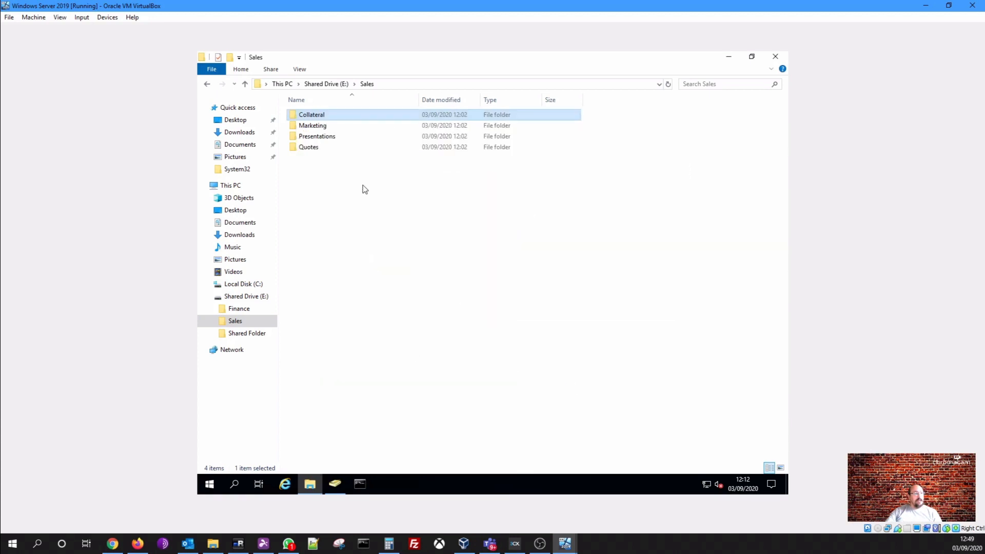
Disable inheritance on the Marketing subfolder of Sales, converting its inherited permissions into explicit permissions
{"action": "left_click", "coordinate": [320, 129]}
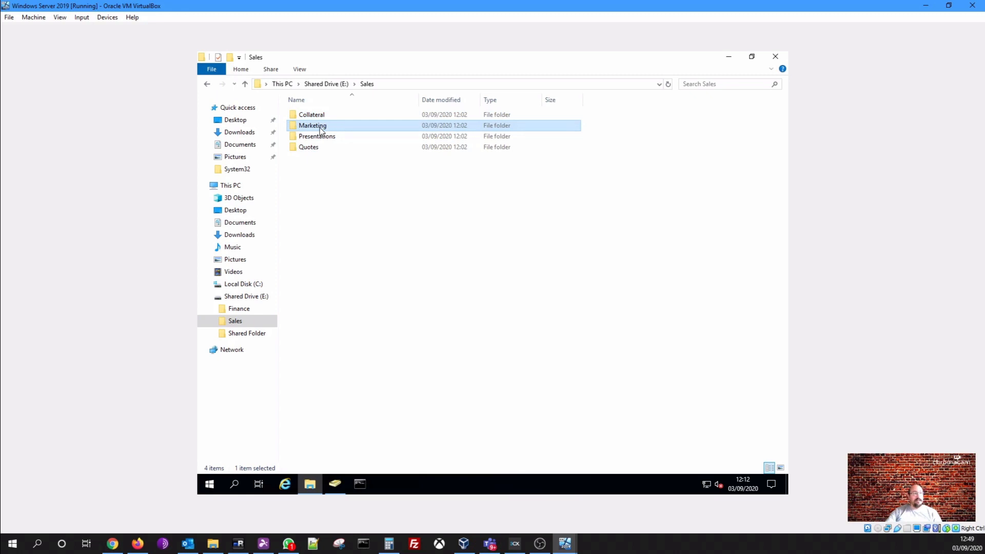
{"action": "right_click", "coordinate": [320, 129]}
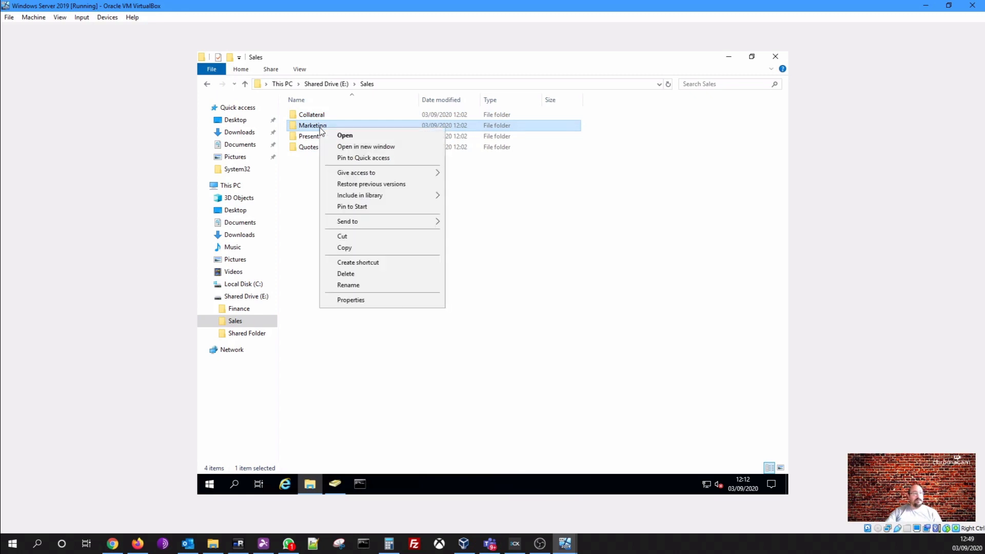
{"action": "left_click", "coordinate": [363, 300]}
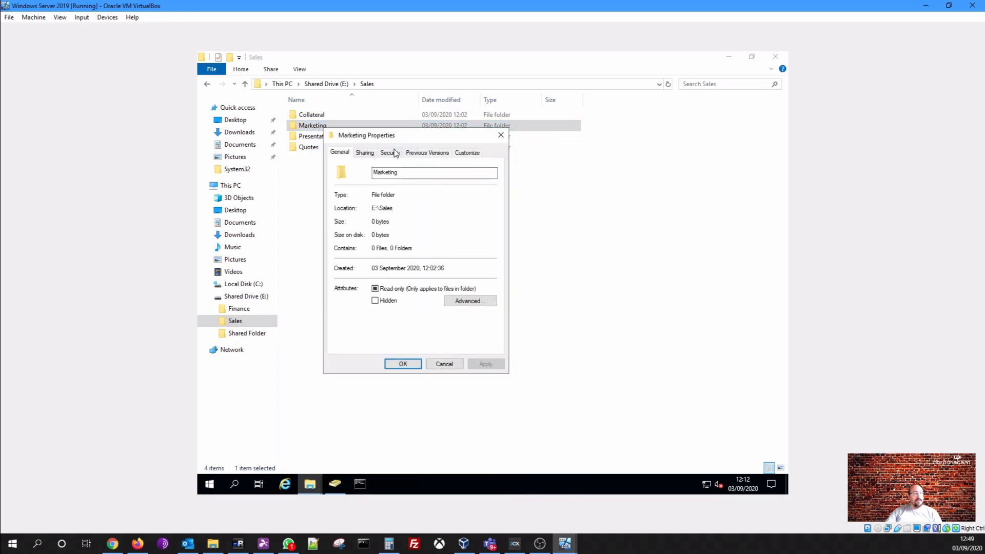
{"action": "left_click", "coordinate": [390, 153]}
{"action": "left_click", "coordinate": [472, 327]}
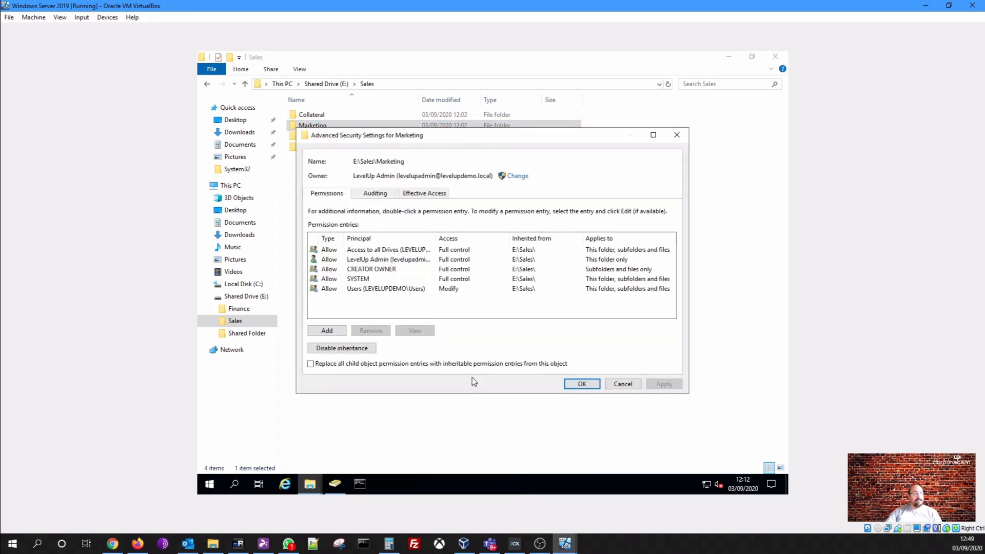
{"action": "left_click", "coordinate": [367, 350]}
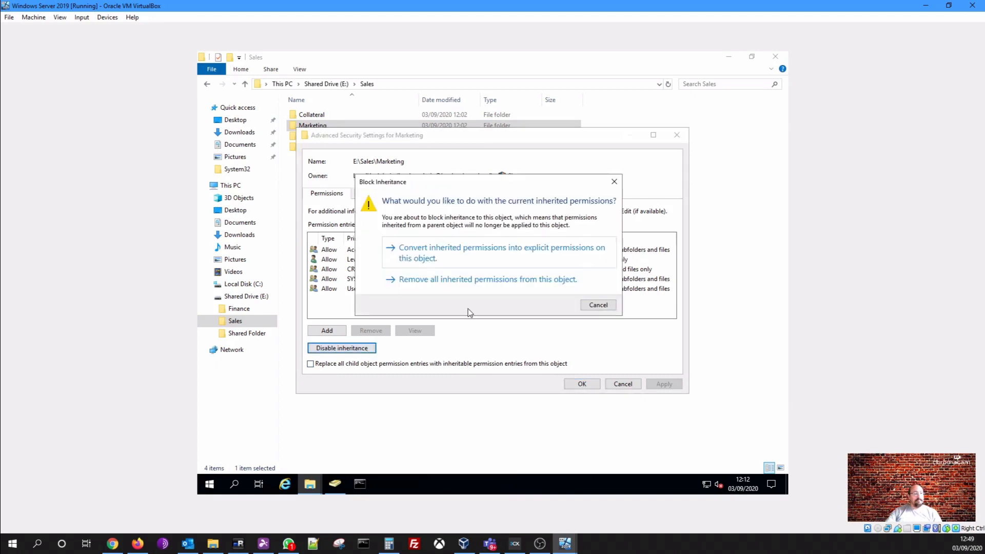
{"action": "left_click", "coordinate": [462, 258]}
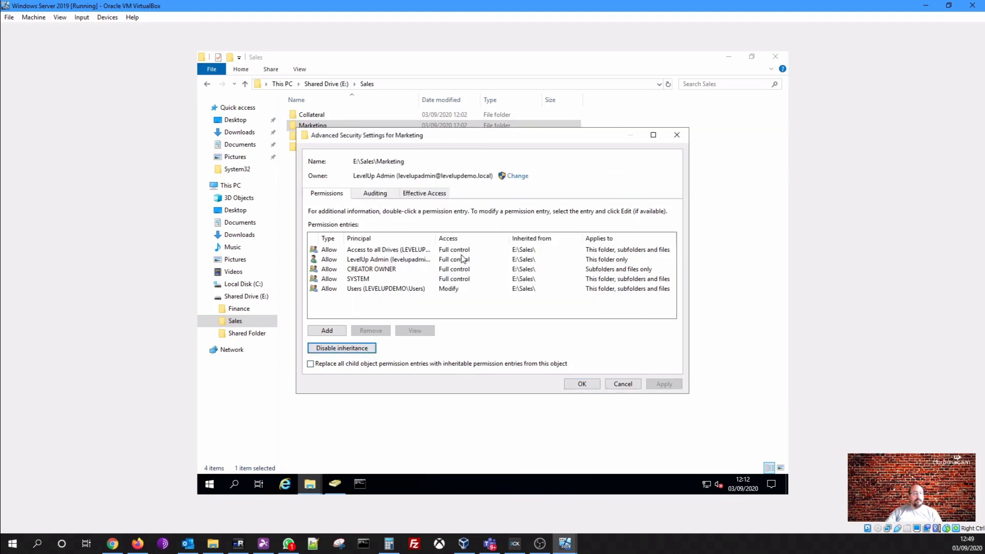
{"action": "left_click", "coordinate": [588, 384]}
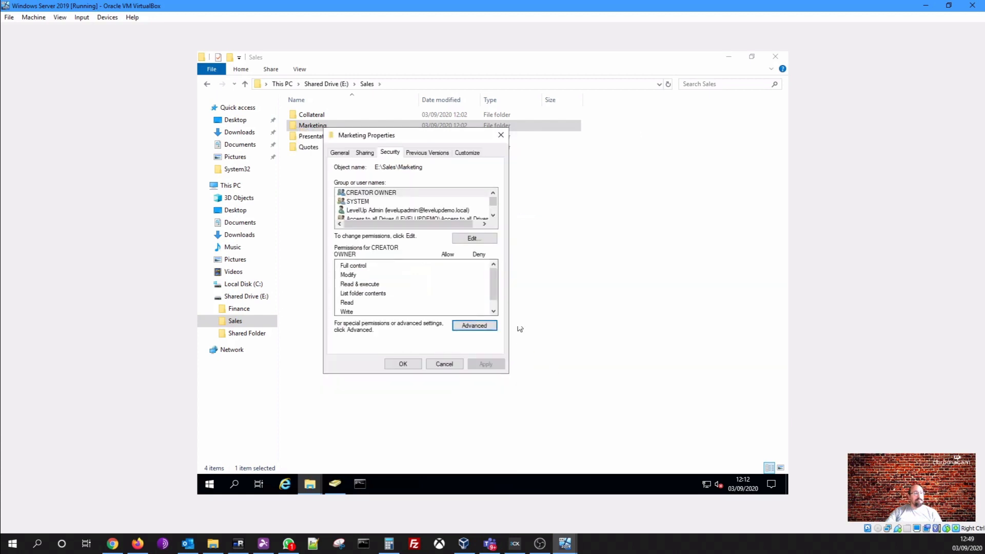
Remove the Users group from the Marketing subfolder's permissions
{"action": "left_click", "coordinate": [477, 239]}
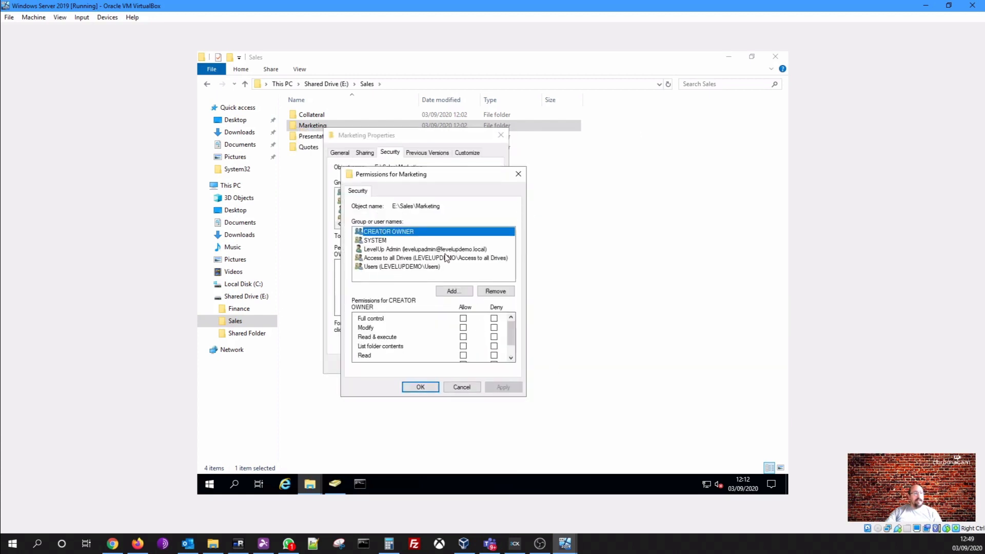
{"action": "left_click", "coordinate": [383, 258]}
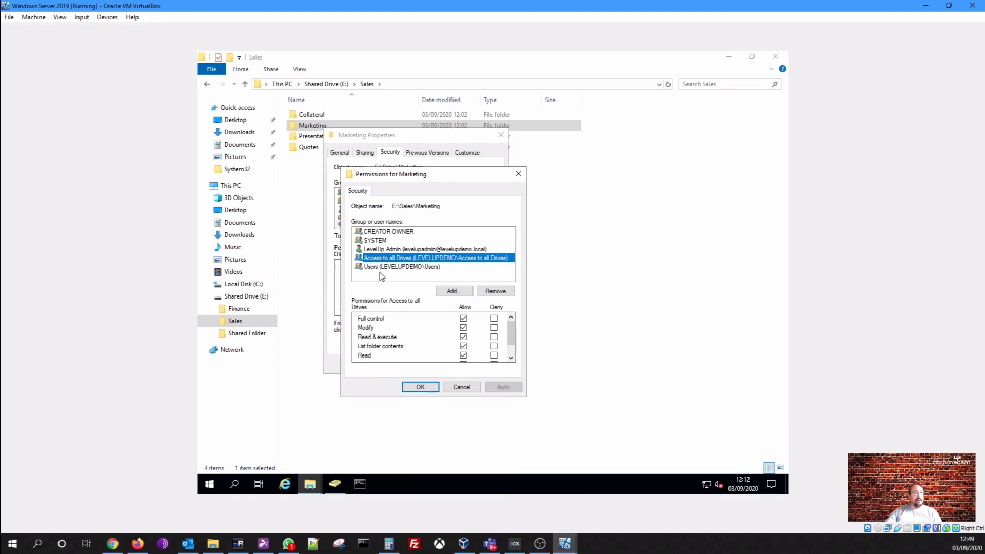
{"action": "left_click", "coordinate": [382, 267]}
{"action": "left_click", "coordinate": [495, 291]}
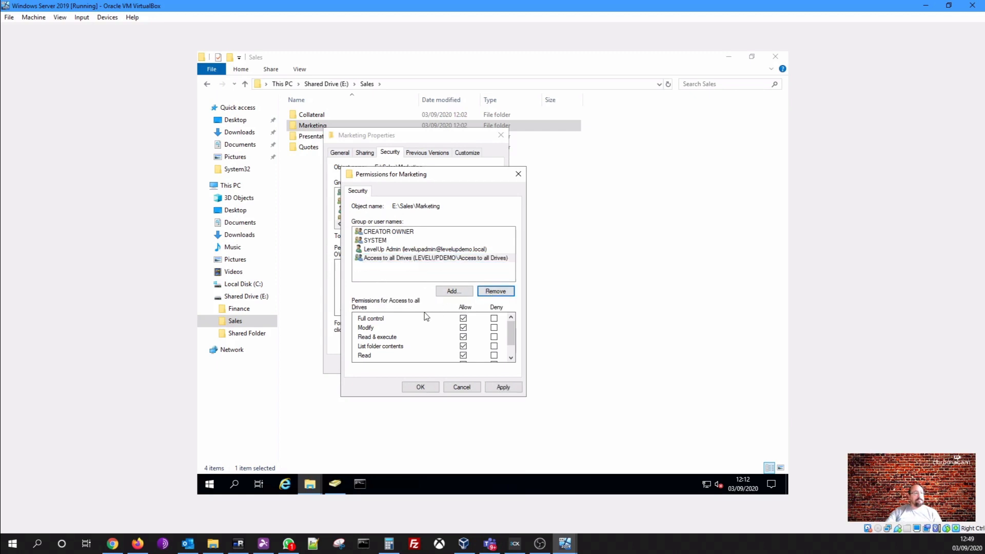
Look up groups matching "access" and add the Access to Marketing Drive group to the Marketing subfolder's permissions
{"action": "left_click", "coordinate": [454, 291]}
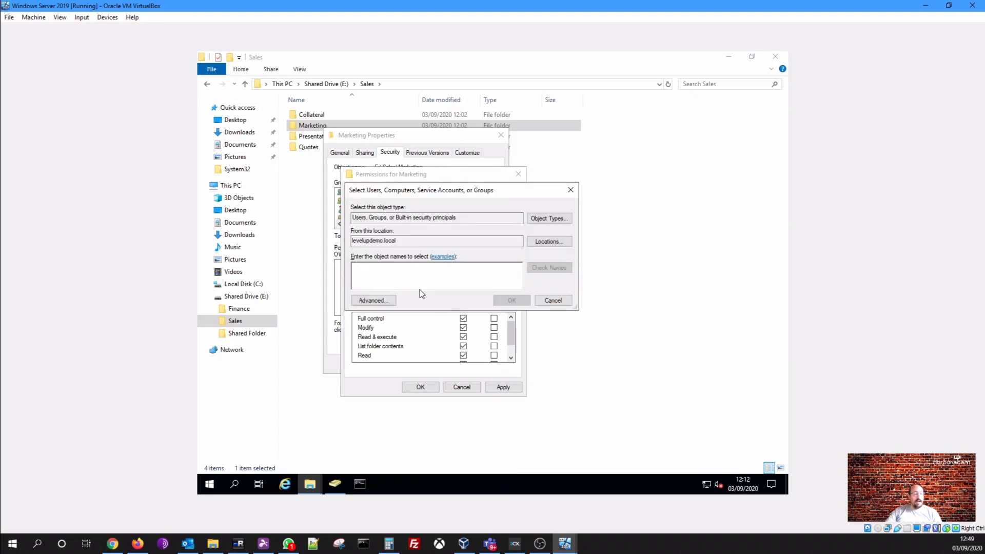
{"action": "type", "text": "access"}
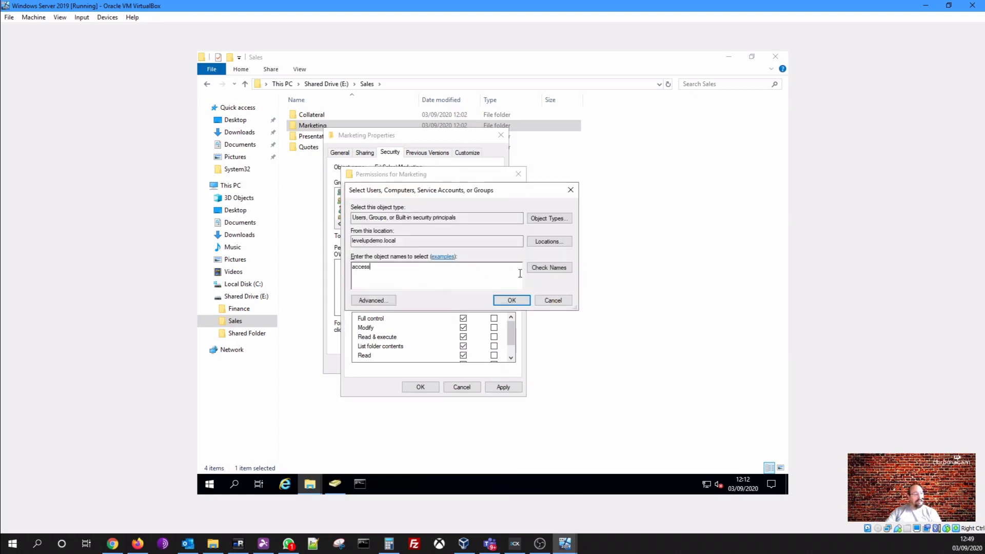
{"action": "left_click", "coordinate": [537, 267]}
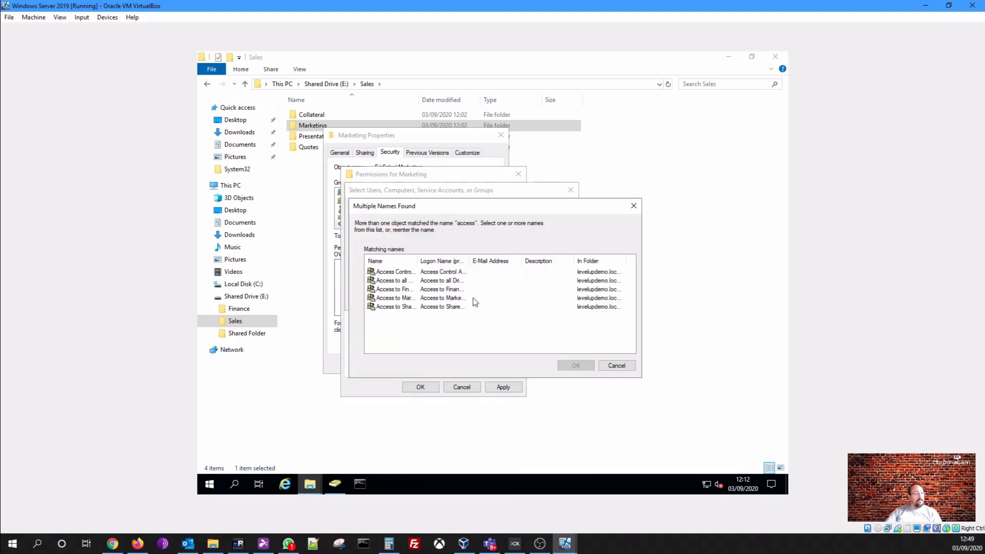
{"action": "left_click", "coordinate": [401, 298]}
{"action": "left_click", "coordinate": [569, 365]}
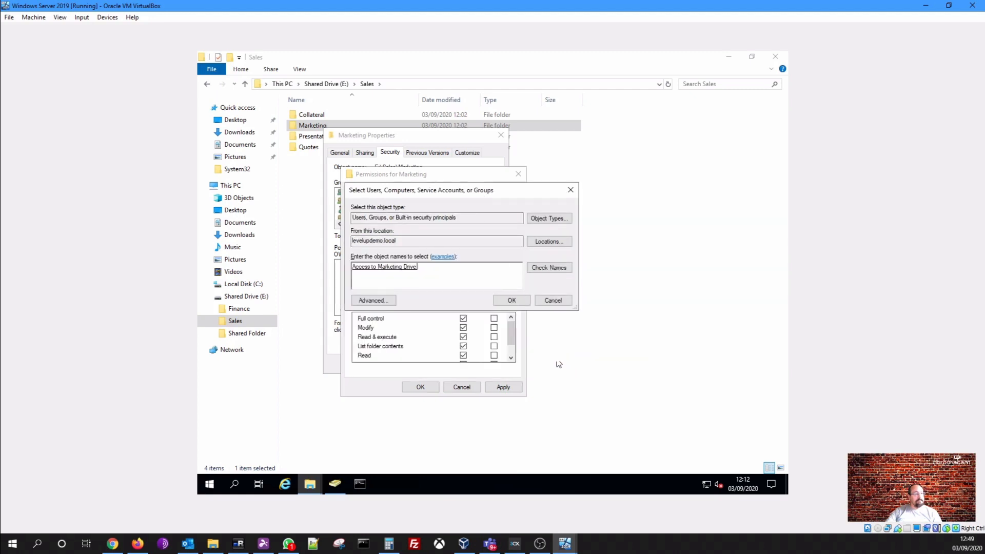
{"action": "left_click", "coordinate": [512, 301]}
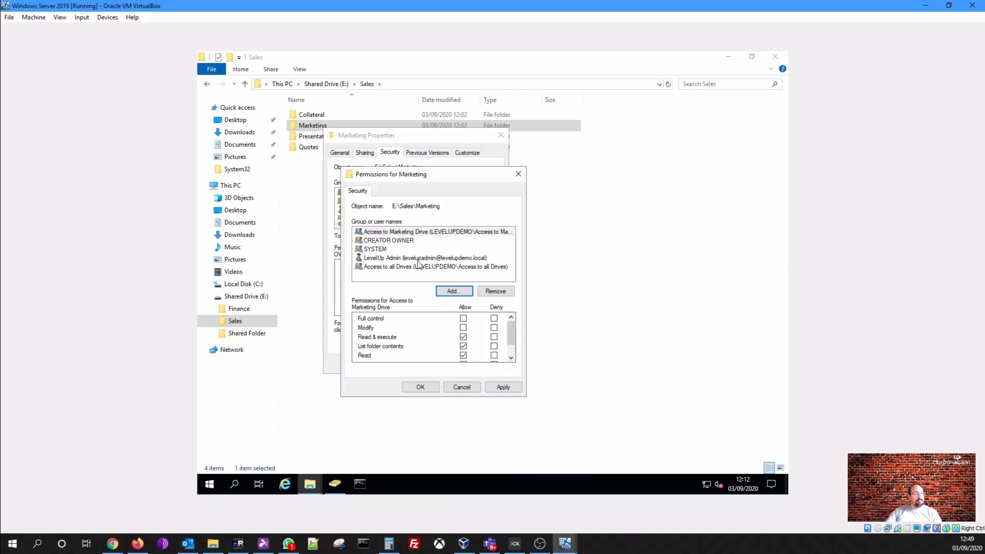
Allow Modify on the Marketing subfolder for the Access to Marketing Drive group, then save the permissions and close the subfolder's properties
{"action": "left_click", "coordinate": [392, 232]}
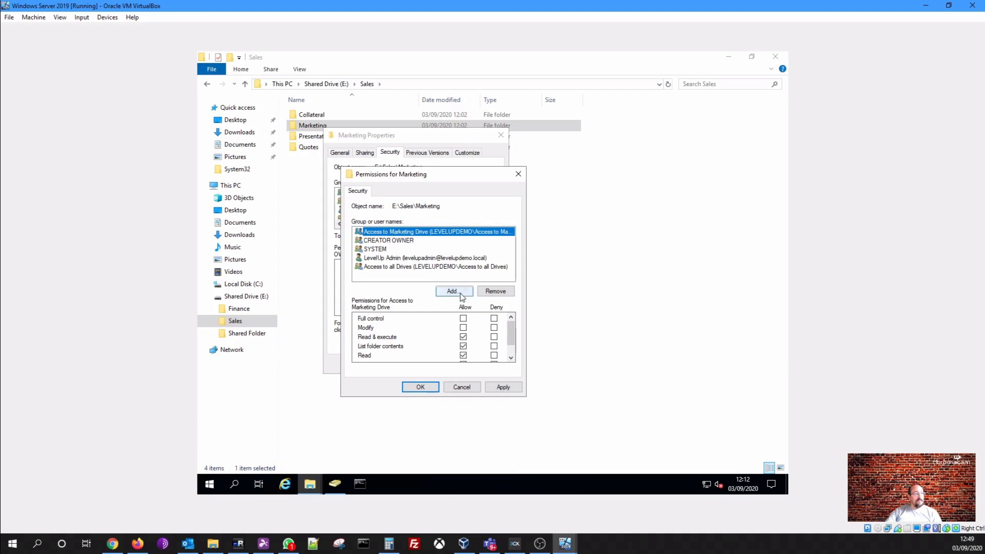
{"action": "left_click", "coordinate": [464, 328]}
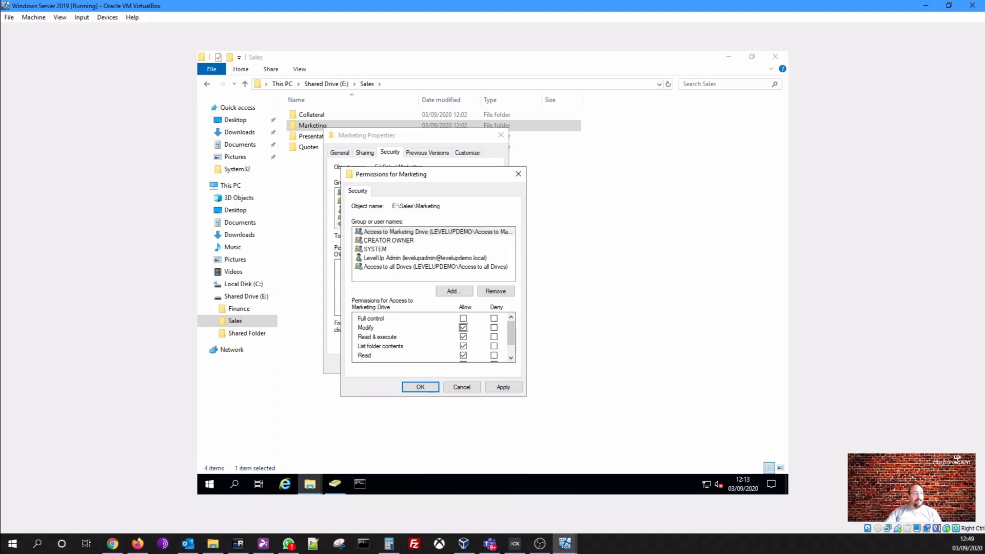
{"action": "left_click", "coordinate": [418, 388]}
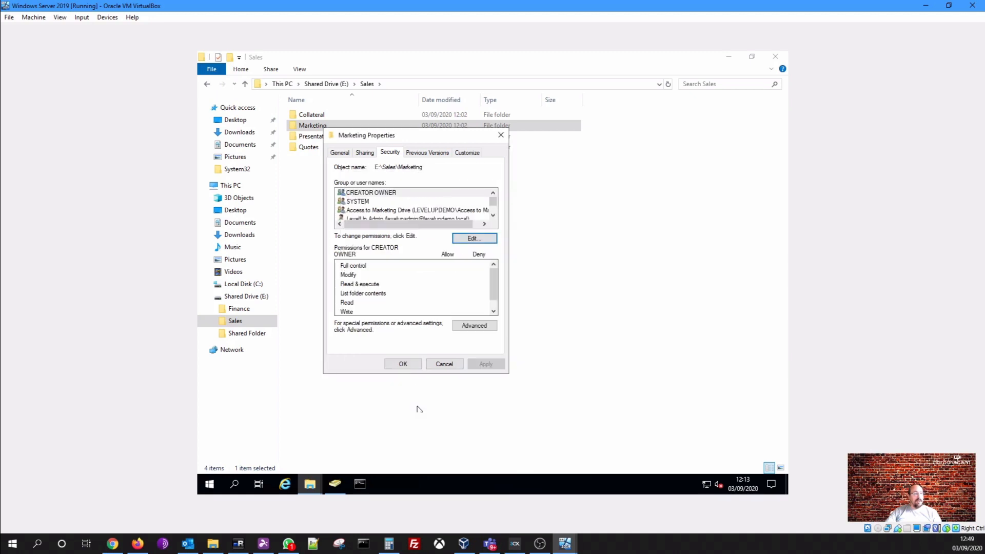
{"action": "left_click", "coordinate": [403, 364]}
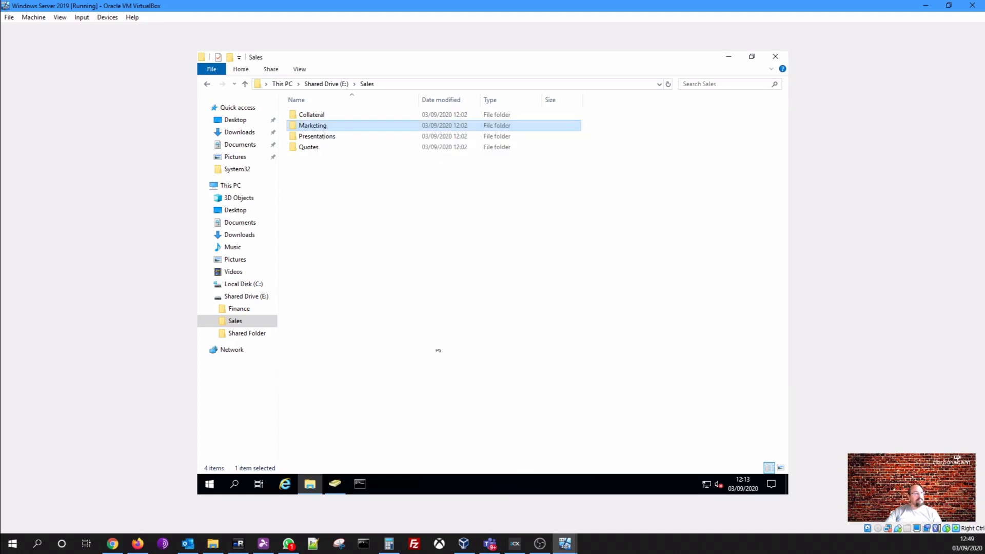
{"action": "left_click", "coordinate": [438, 335]}
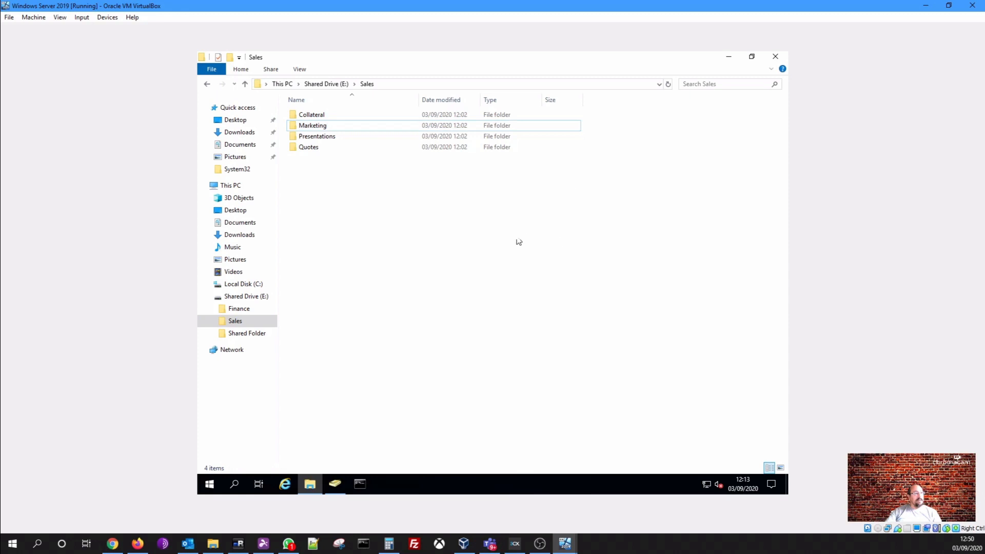
Return to Shared Drive (E:) and enable advanced sharing on the Finance folder with the share name Finance
{"action": "left_click", "coordinate": [339, 86]}
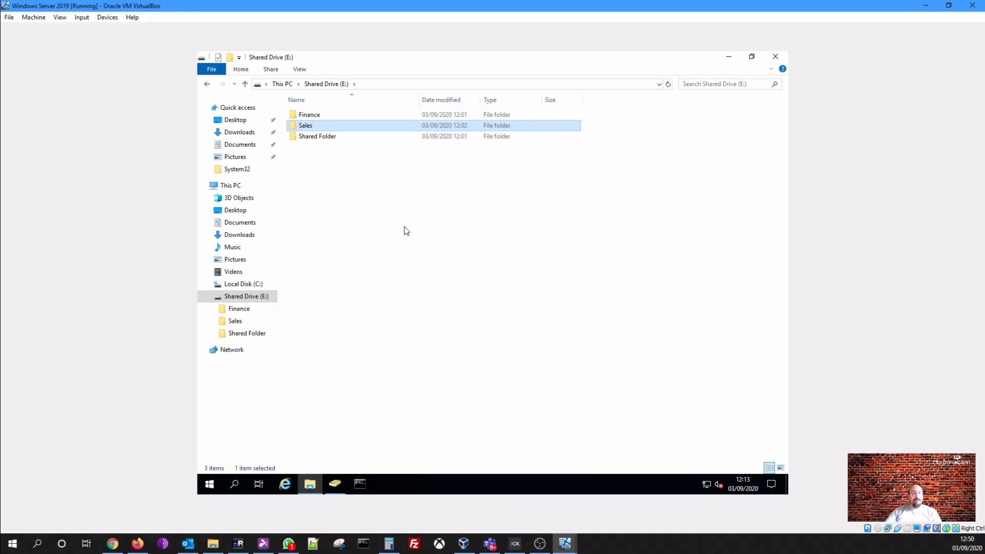
{"action": "left_click", "coordinate": [308, 118]}
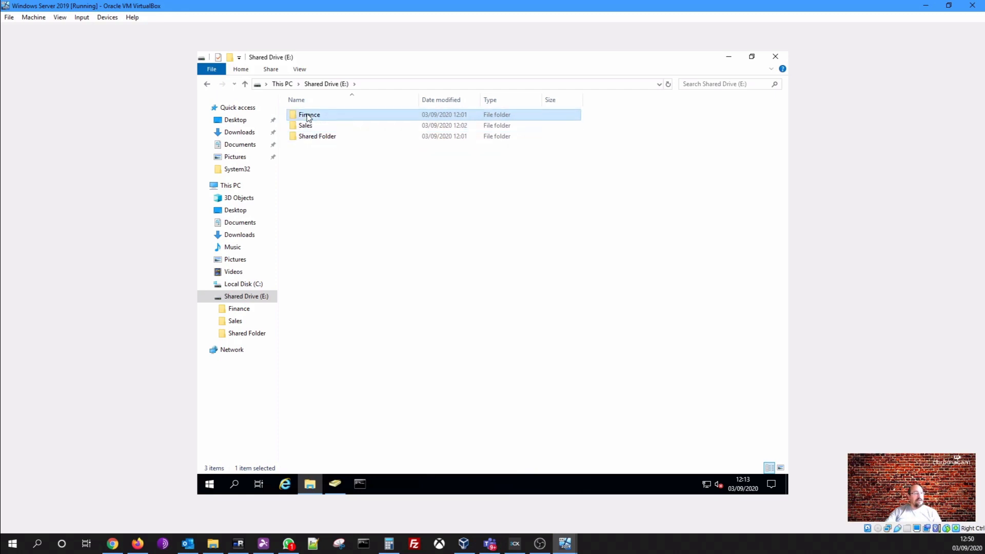
{"action": "right_click", "coordinate": [308, 118]}
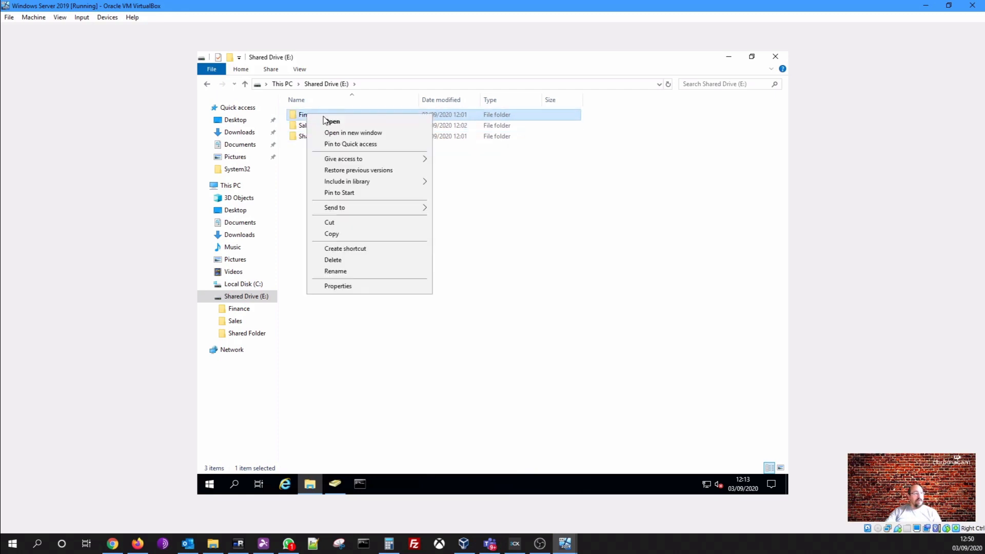
{"action": "left_click", "coordinate": [366, 287]}
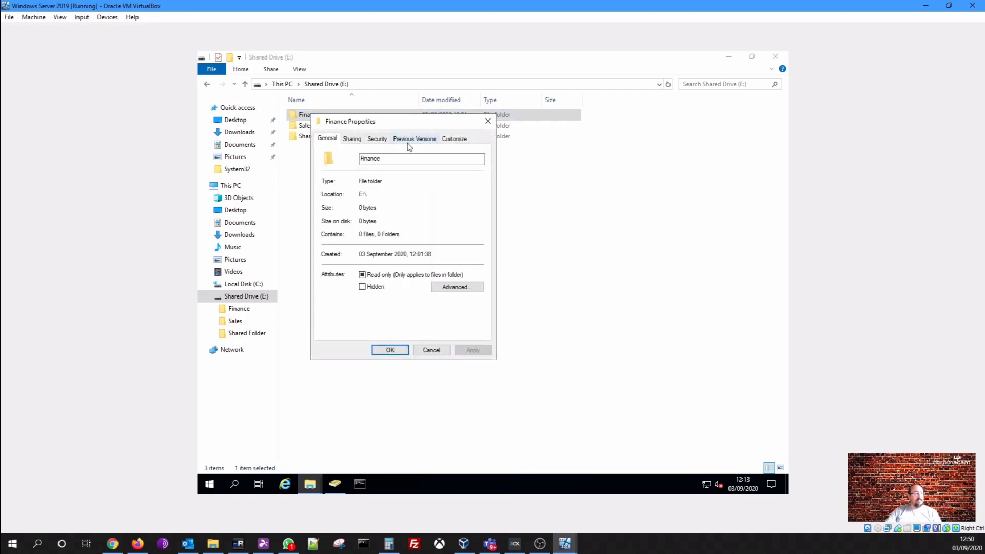
{"action": "left_click", "coordinate": [354, 140]}
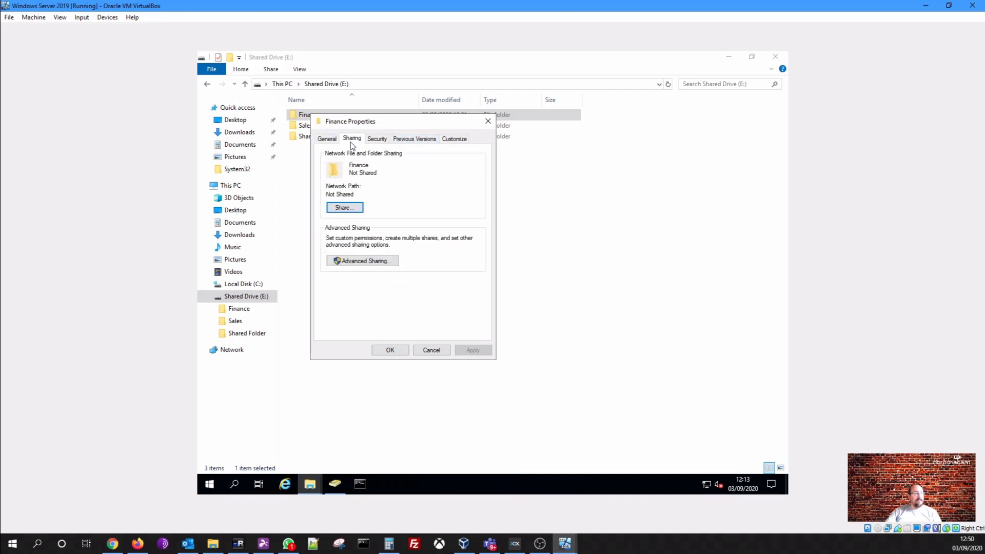
{"action": "left_click", "coordinate": [374, 263]}
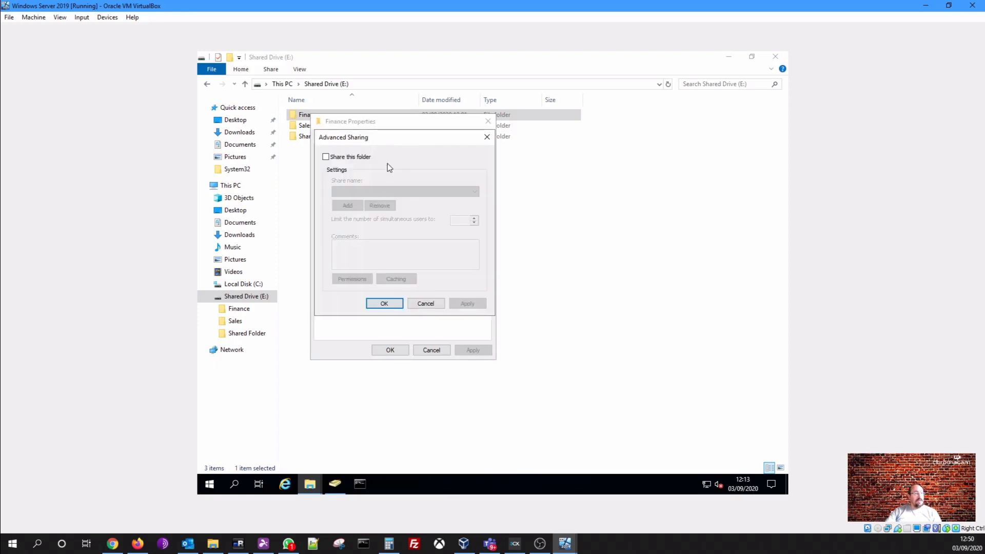
{"action": "left_click", "coordinate": [371, 157]}
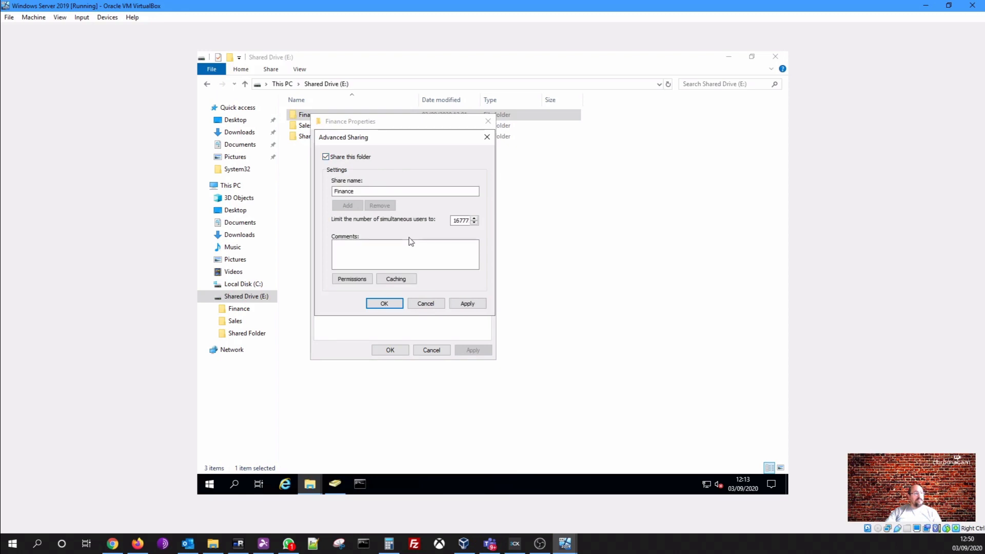
{"action": "left_click", "coordinate": [388, 196]}
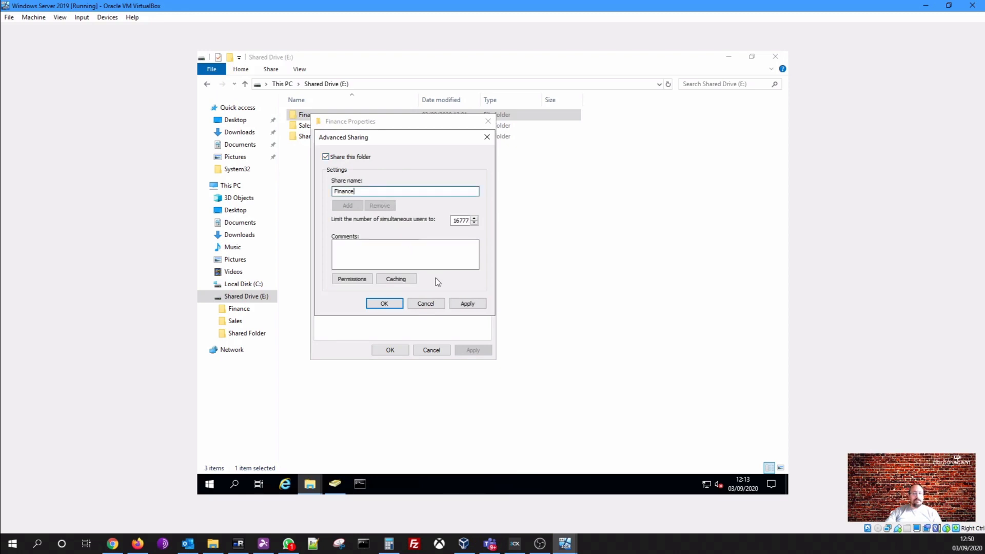
Allow Full Control for Everyone on the Finance share, apply the sharing, highlight its network path and close the folder's properties
{"action": "left_click", "coordinate": [358, 281]}
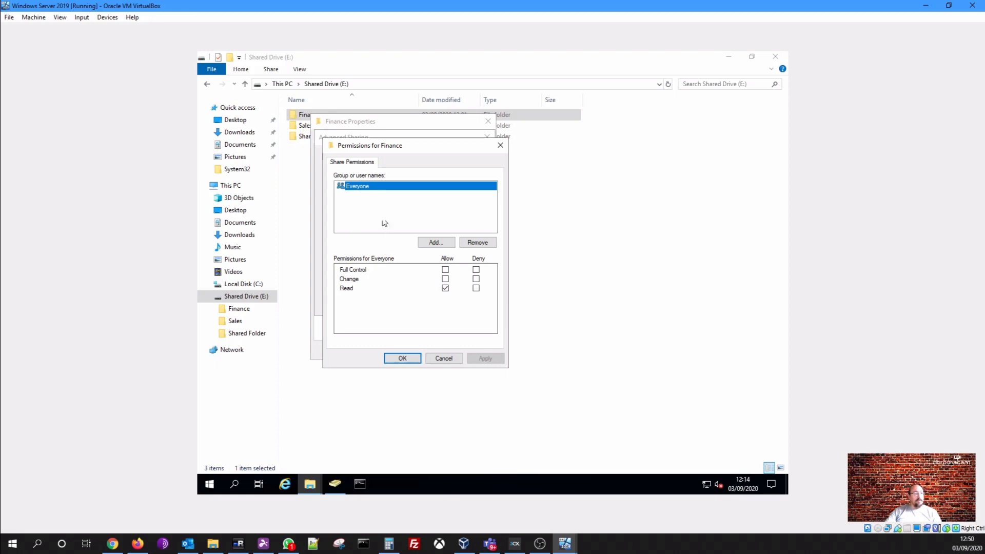
{"action": "left_click", "coordinate": [445, 270]}
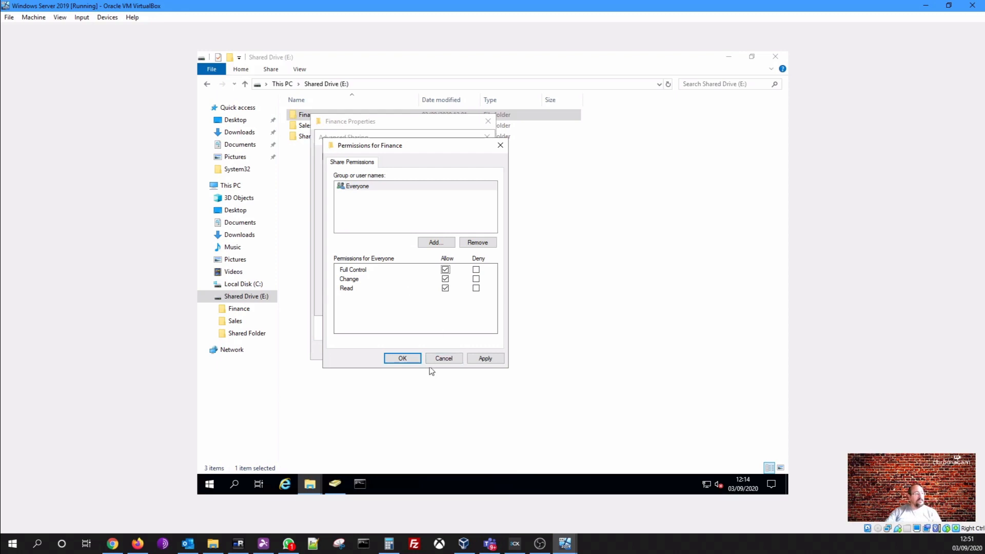
{"action": "left_click", "coordinate": [412, 359]}
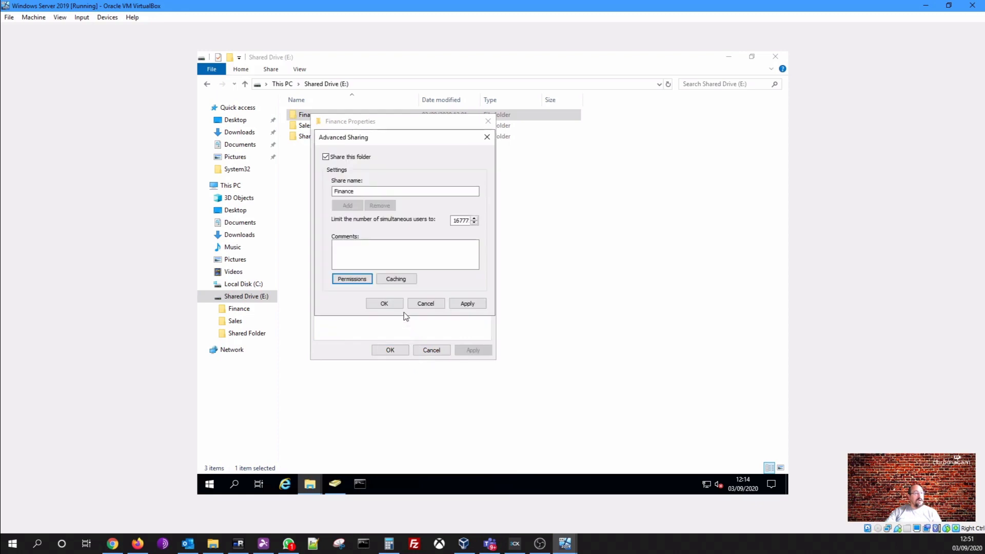
{"action": "left_click", "coordinate": [389, 304]}
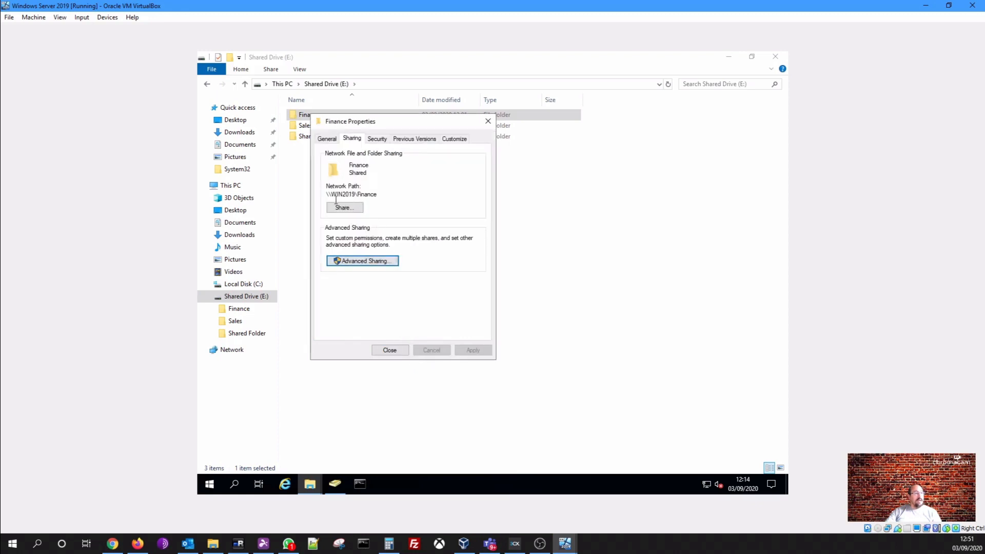
{"action": "left_click_drag", "start_coordinate": [380, 195], "coordinate": [324, 193]}
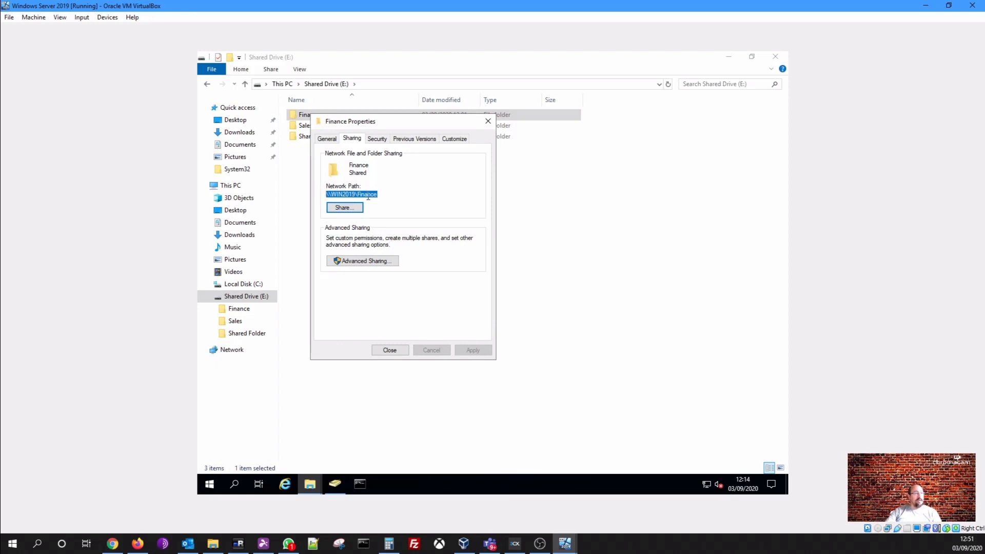
{"action": "left_click", "coordinate": [391, 351]}
Enable advanced sharing on the Sales folder with the share name Sales
{"action": "right_click", "coordinate": [307, 128]}
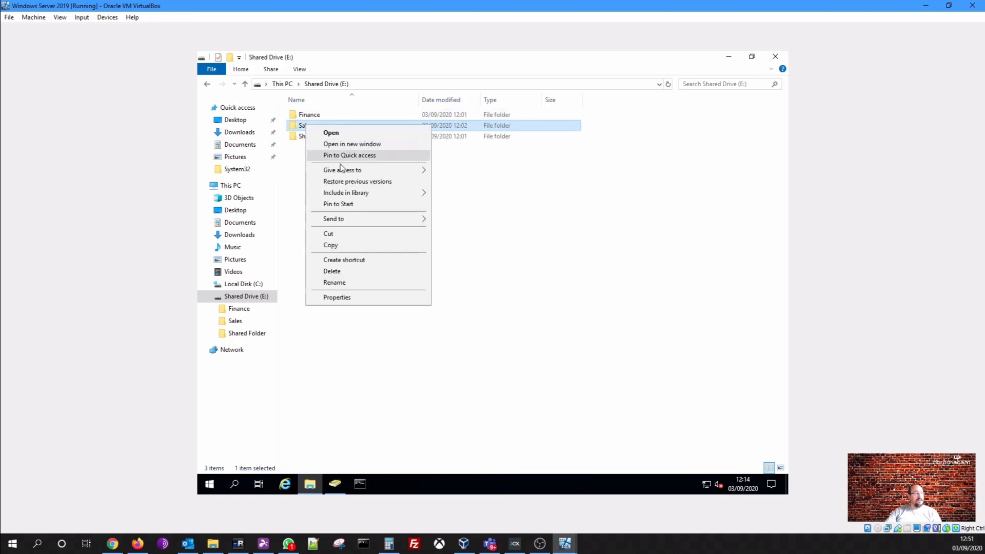
{"action": "left_click", "coordinate": [357, 298]}
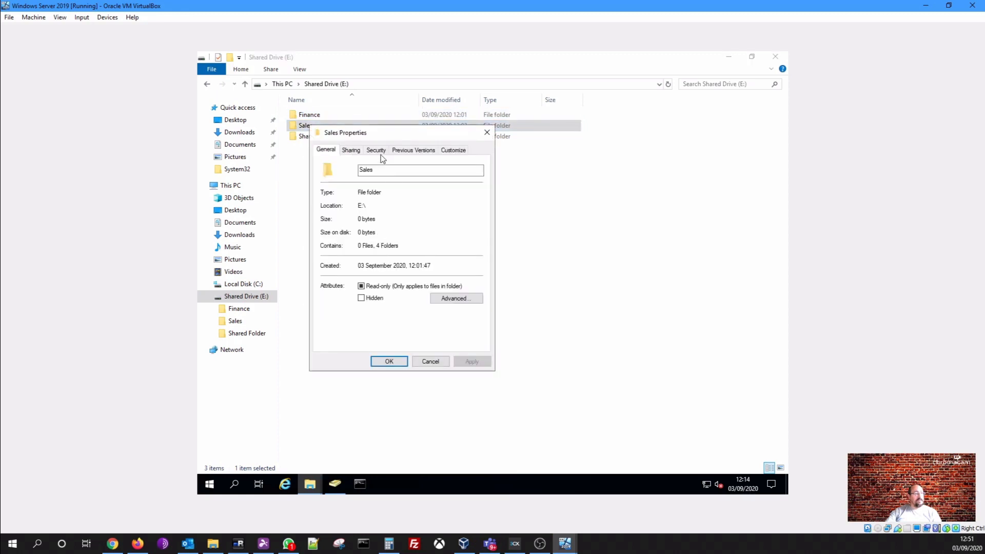
{"action": "left_click", "coordinate": [351, 150]}
{"action": "left_click", "coordinate": [375, 275]}
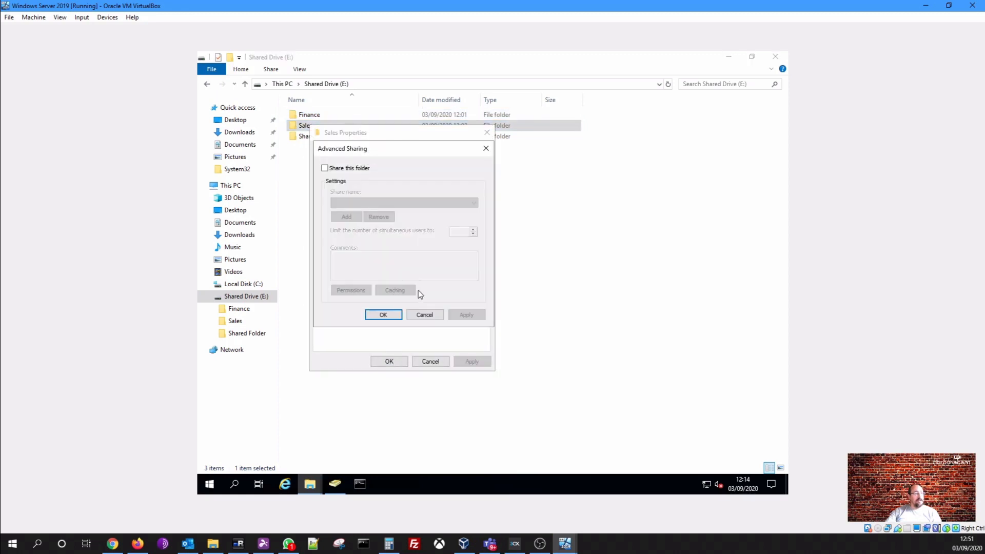
{"action": "left_click", "coordinate": [348, 171]}
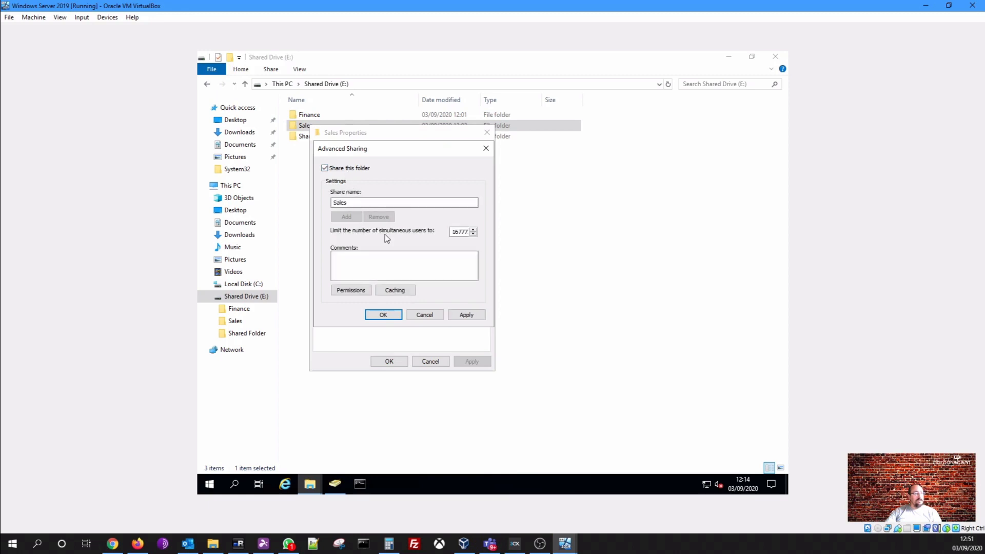
Allow Full Control for Everyone on the Sales share, then apply the sharing and close the folder's properties
{"action": "left_click", "coordinate": [351, 290]}
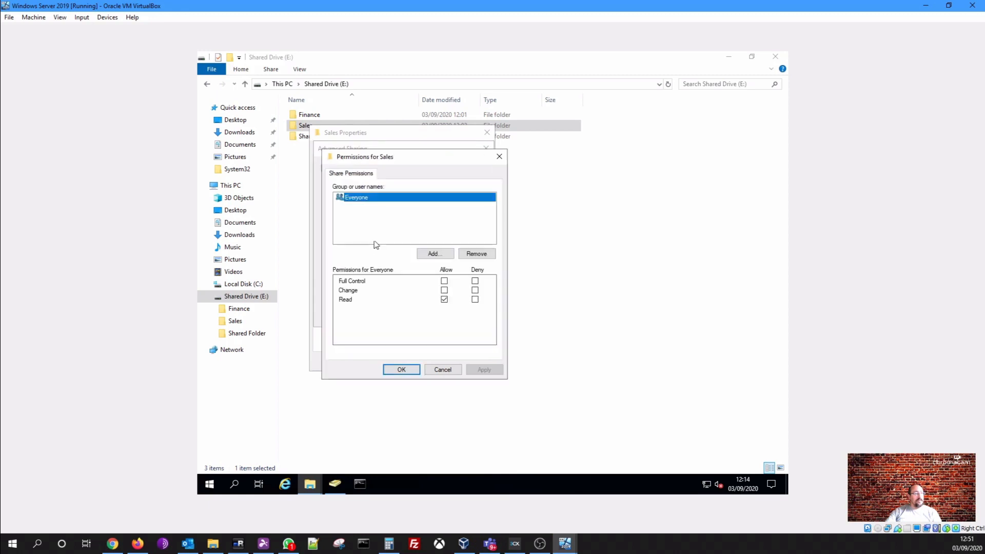
{"action": "left_click", "coordinate": [445, 281]}
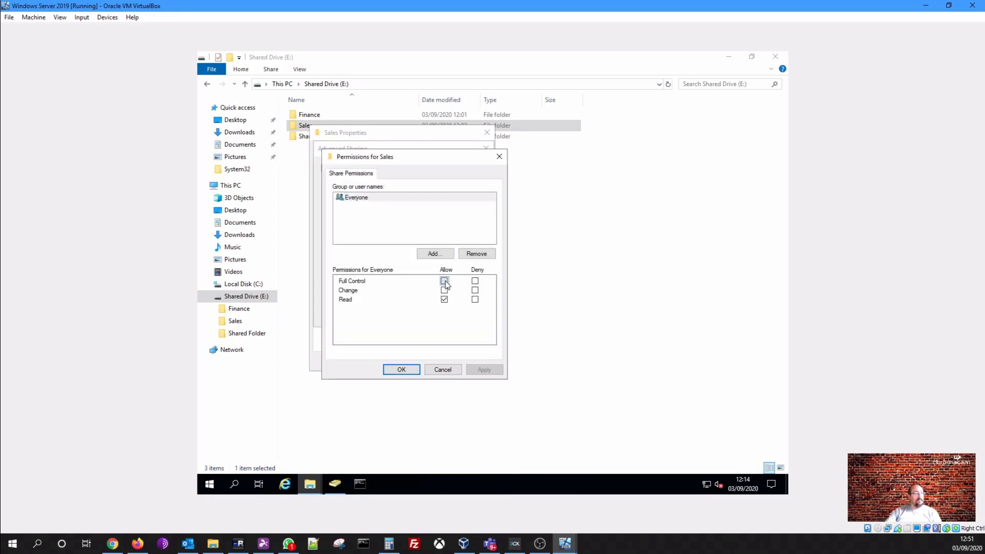
{"action": "left_click", "coordinate": [401, 369]}
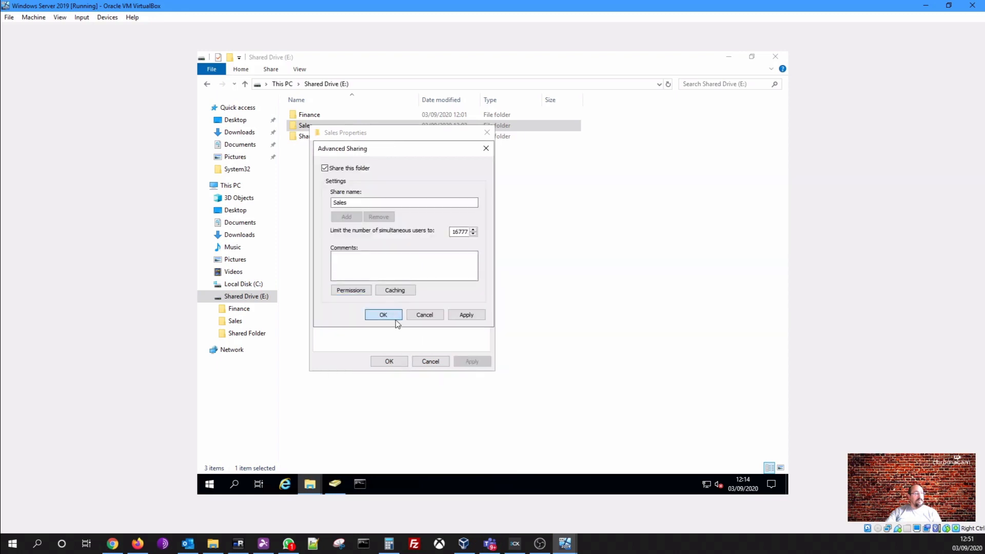
{"action": "left_click", "coordinate": [383, 314]}
{"action": "left_click", "coordinate": [390, 362]}
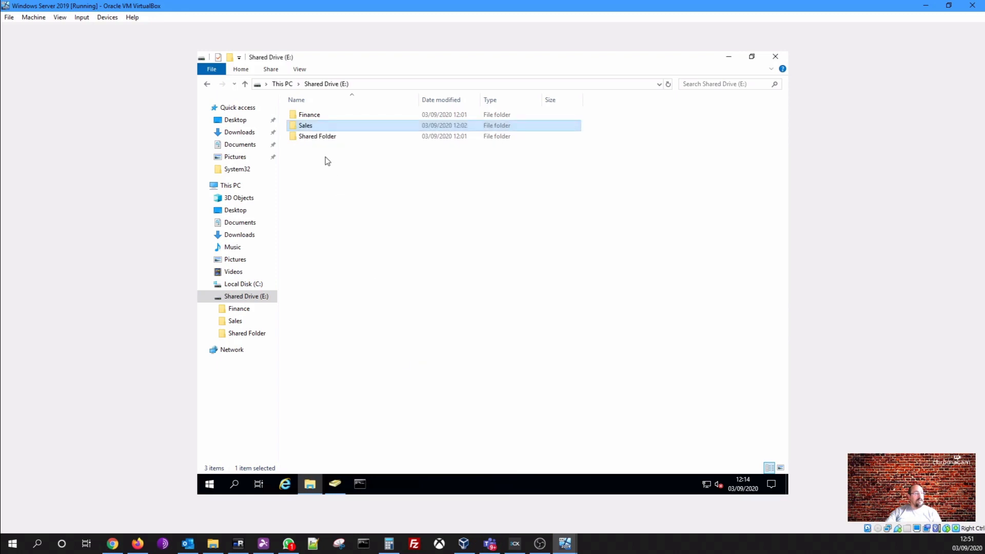
Enable advanced sharing on the folder named Shared Folder with the share name General Data
{"action": "right_click", "coordinate": [319, 142]}
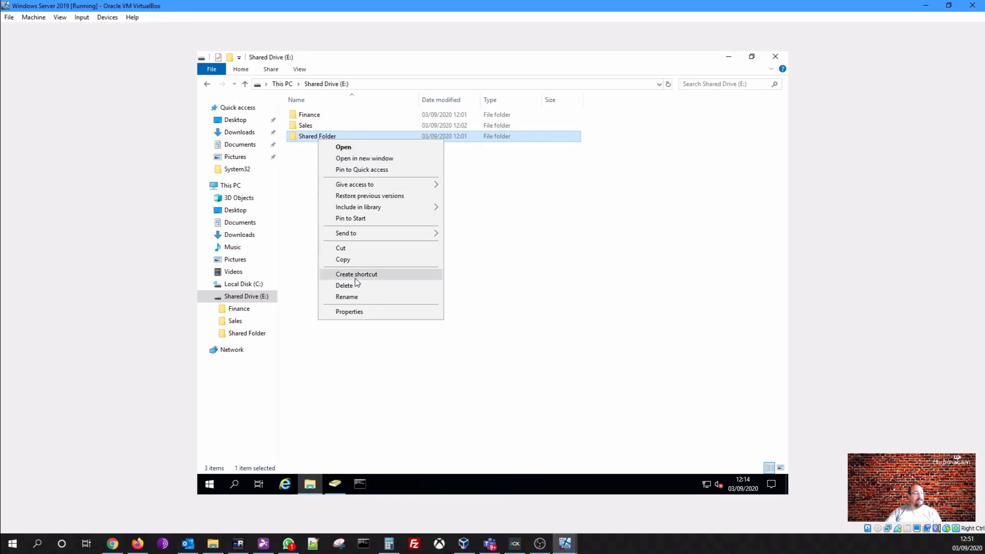
{"action": "left_click", "coordinate": [360, 311]}
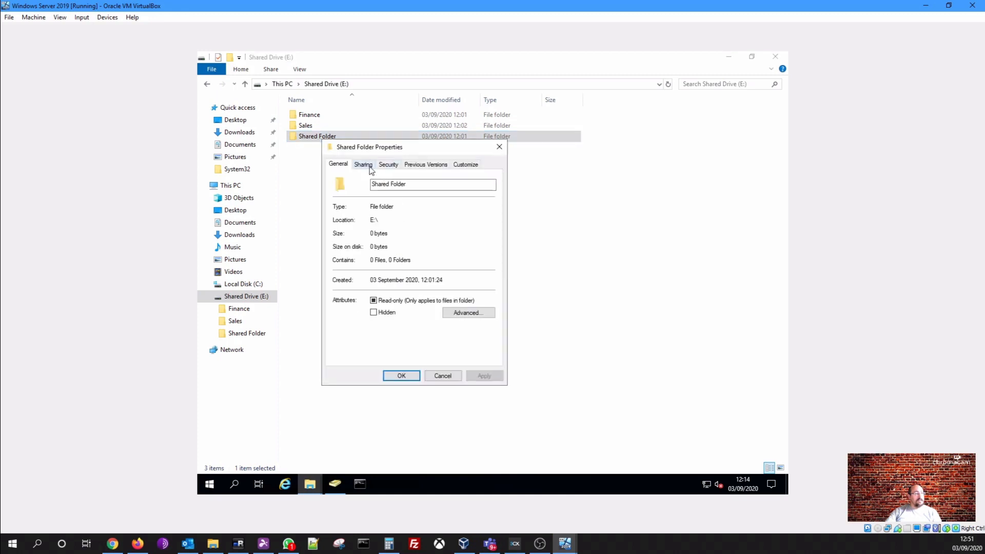
{"action": "left_click", "coordinate": [364, 165]}
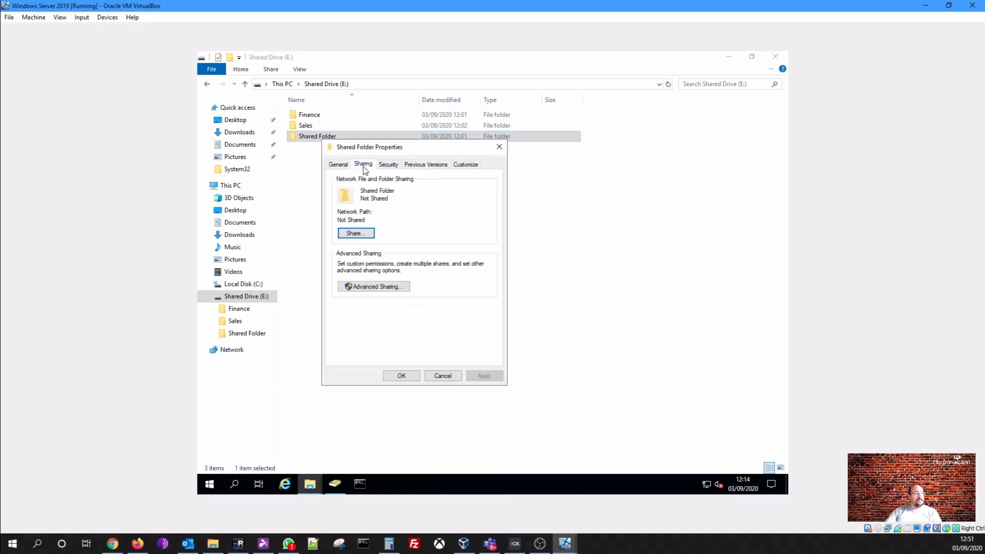
{"action": "left_click", "coordinate": [390, 288]}
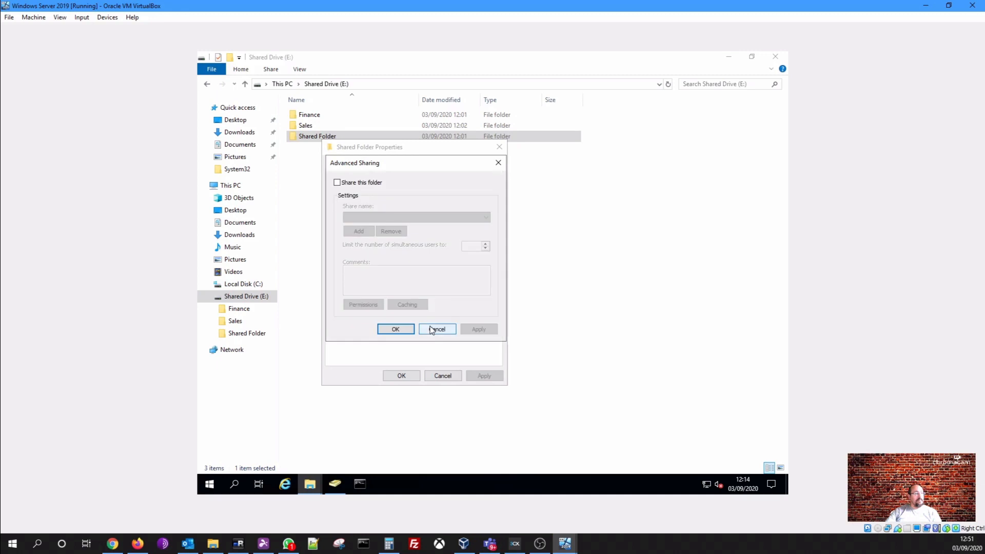
{"action": "left_click", "coordinate": [365, 183]}
{"action": "left_click", "coordinate": [382, 217]}
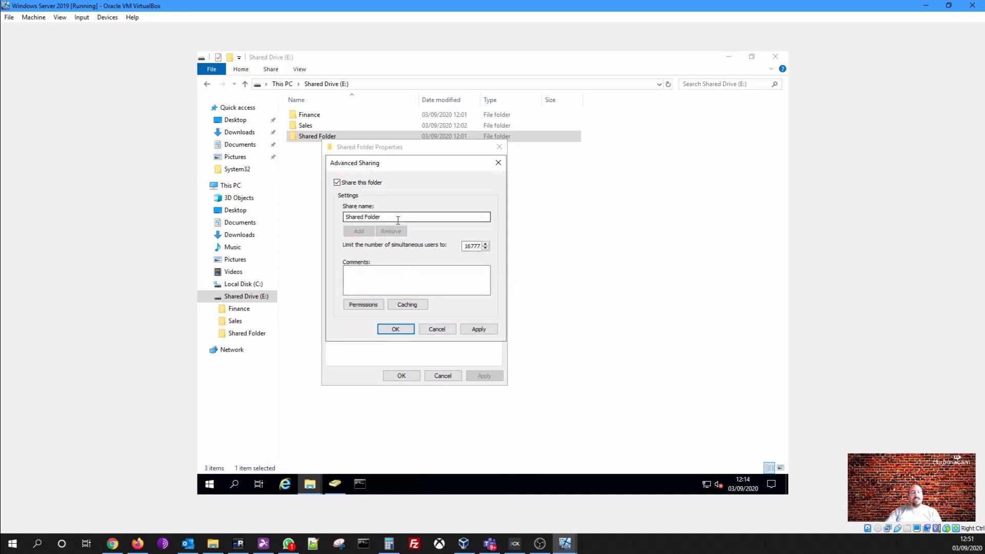
{"action": "left_click_drag", "start_coordinate": [387, 226], "coordinate": [336, 226]}
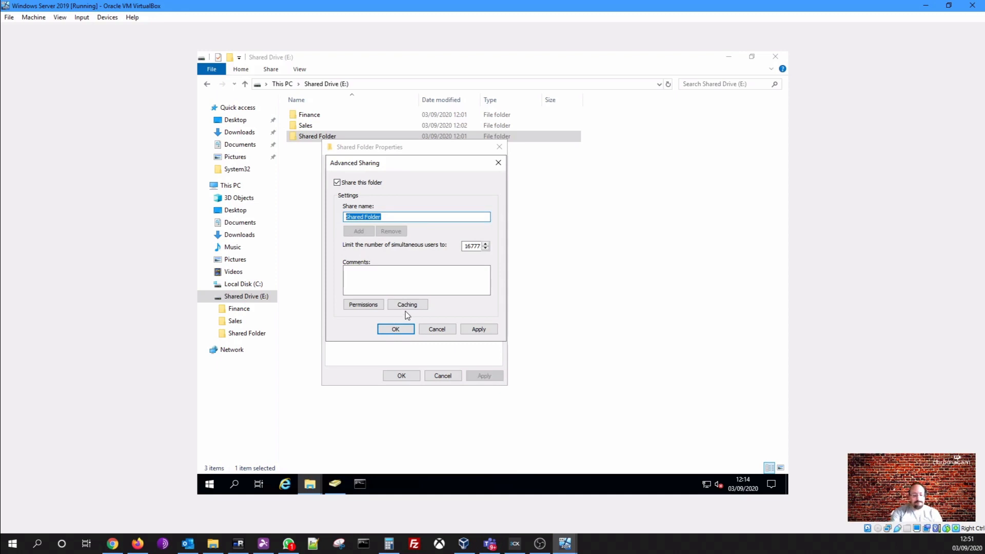
{"action": "type", "text": "Gn"}
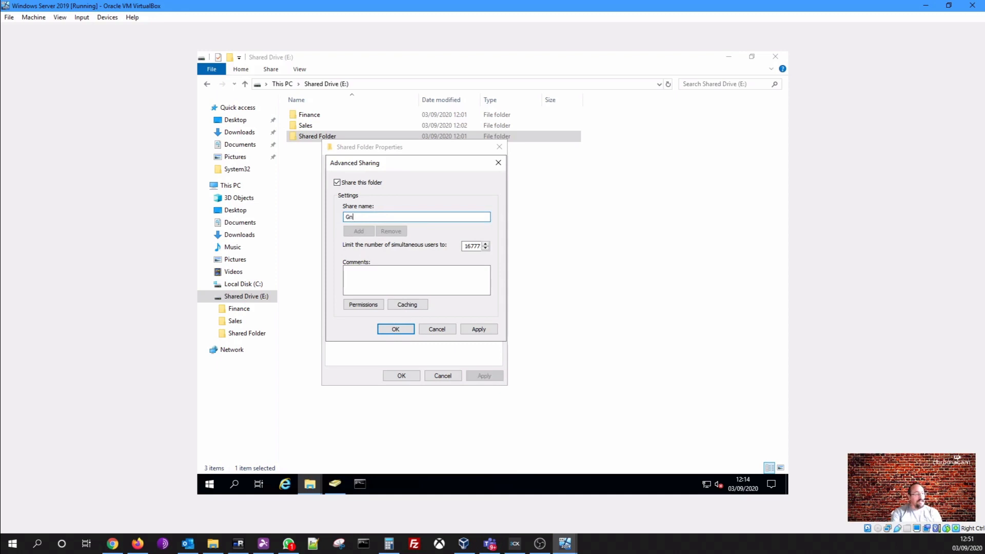
{"action": "type", "text": "neral Data"}
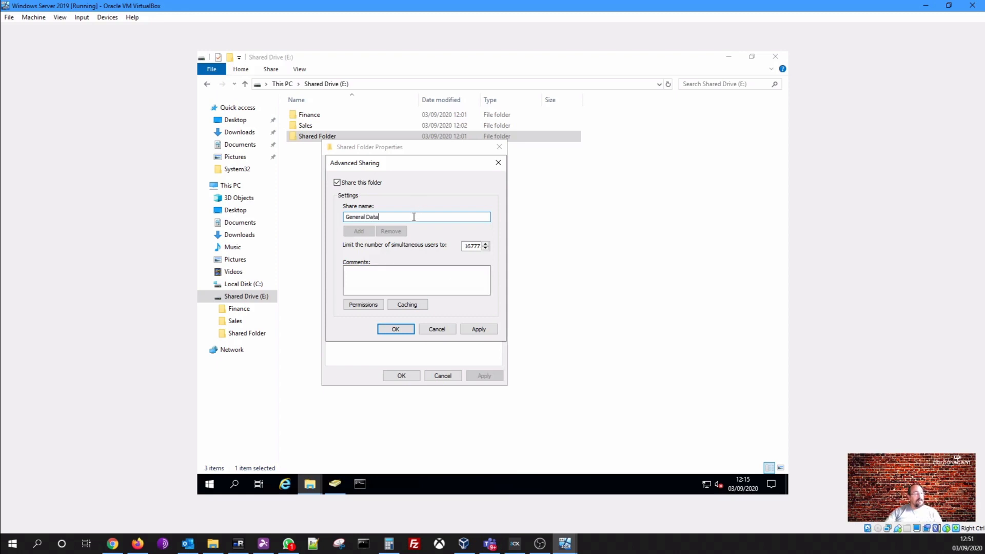
{"action": "left_click", "coordinate": [318, 137]}
Allow Full Control for Everyone on the General Data share, confirm the sharing, highlight its network path and close the folder's properties
{"action": "left_click", "coordinate": [372, 306]}
{"action": "left_click", "coordinate": [457, 295]}
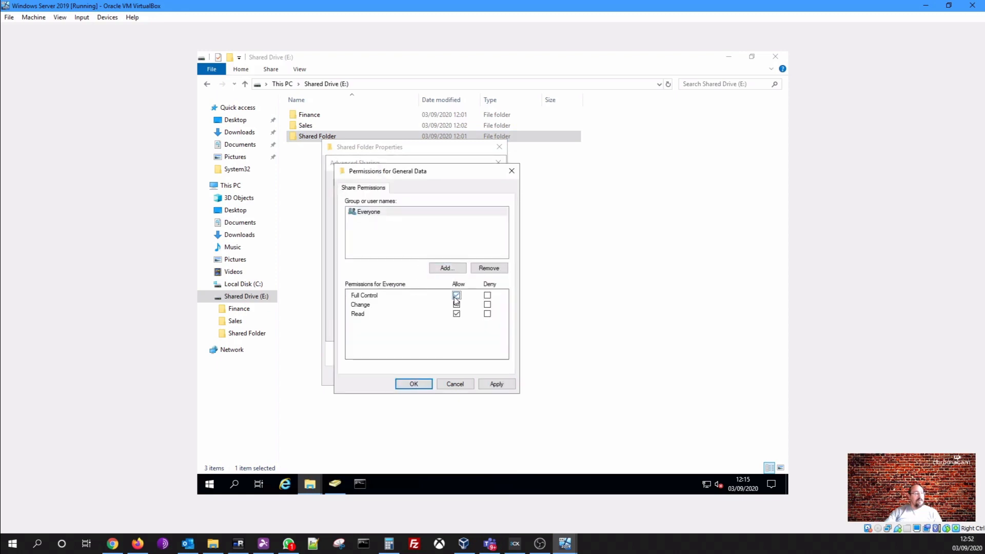
{"action": "left_click", "coordinate": [411, 384]}
{"action": "left_click", "coordinate": [396, 329]}
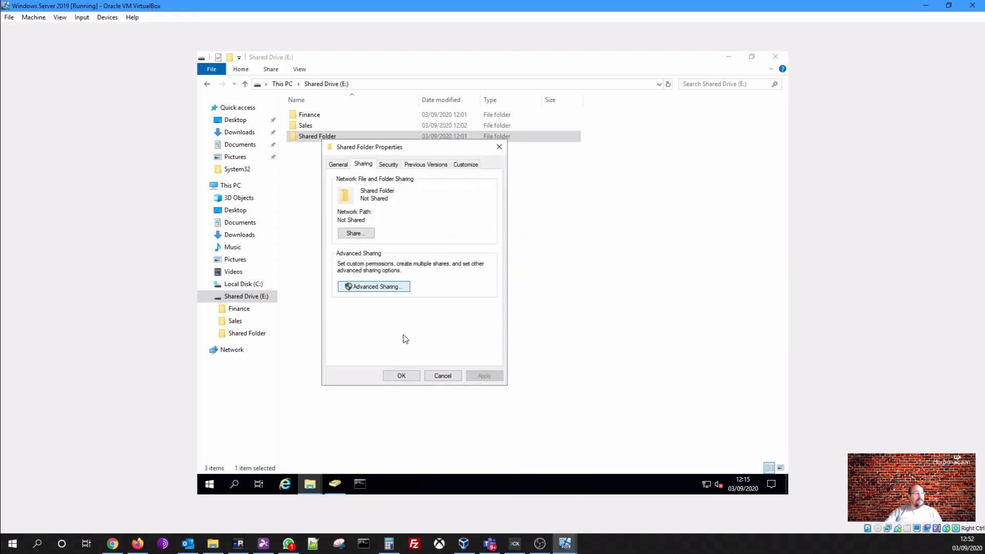
{"action": "left_click_drag", "start_coordinate": [339, 221], "coordinate": [408, 222]}
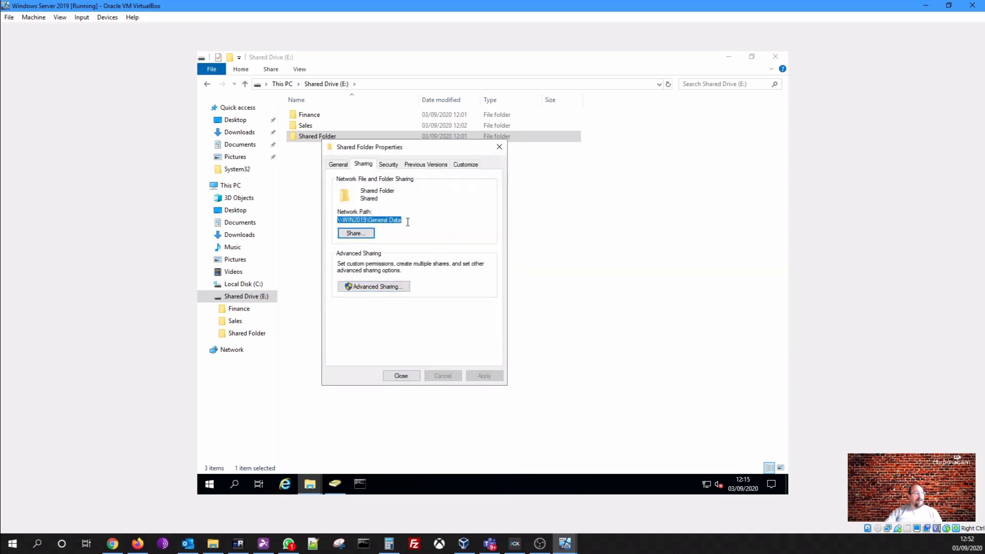
{"action": "left_click", "coordinate": [406, 375]}
{"action": "left_click", "coordinate": [414, 267]}
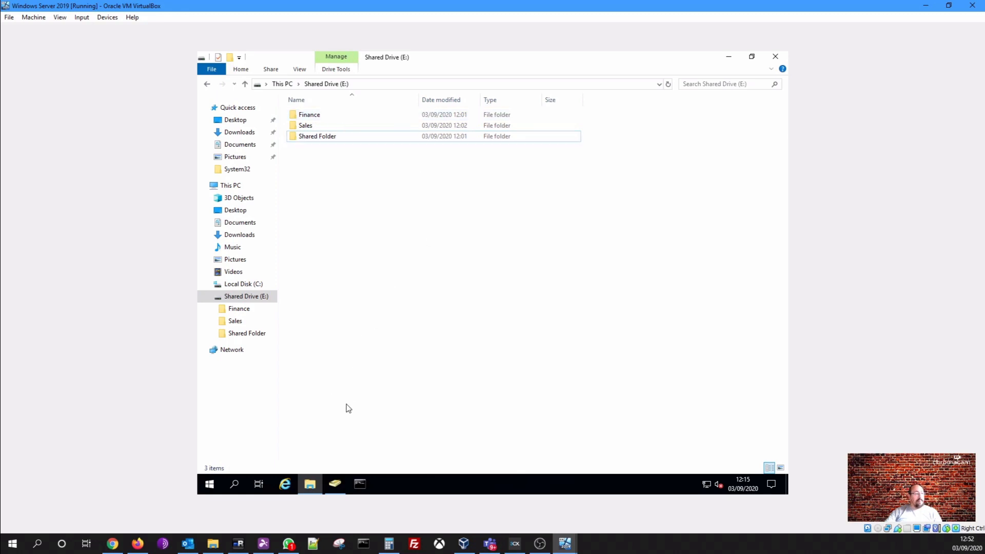
Open Computer Management, list the server's shares under Shared Folders and widen the Share Name column to show full names
{"action": "left_click", "coordinate": [211, 485]}
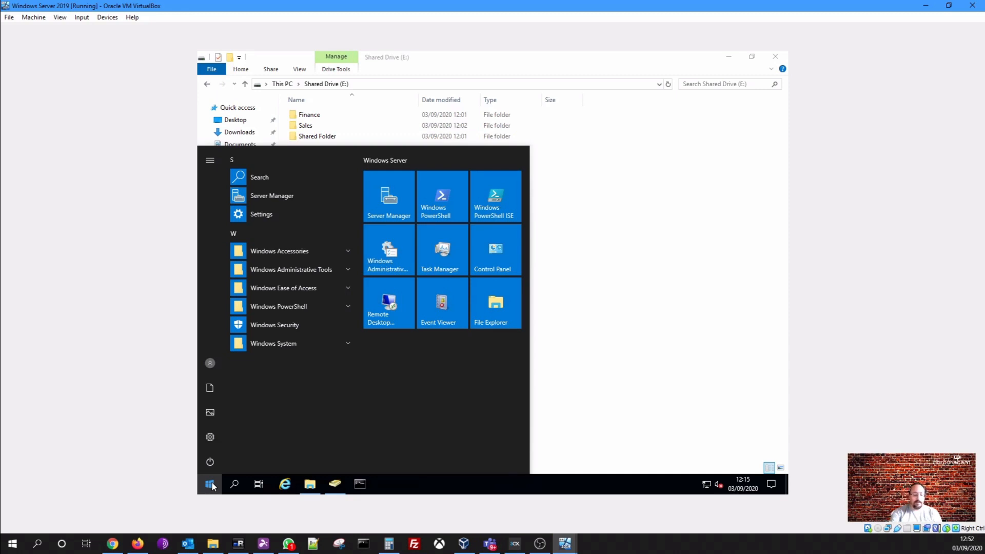
{"action": "type", "text": "computer"}
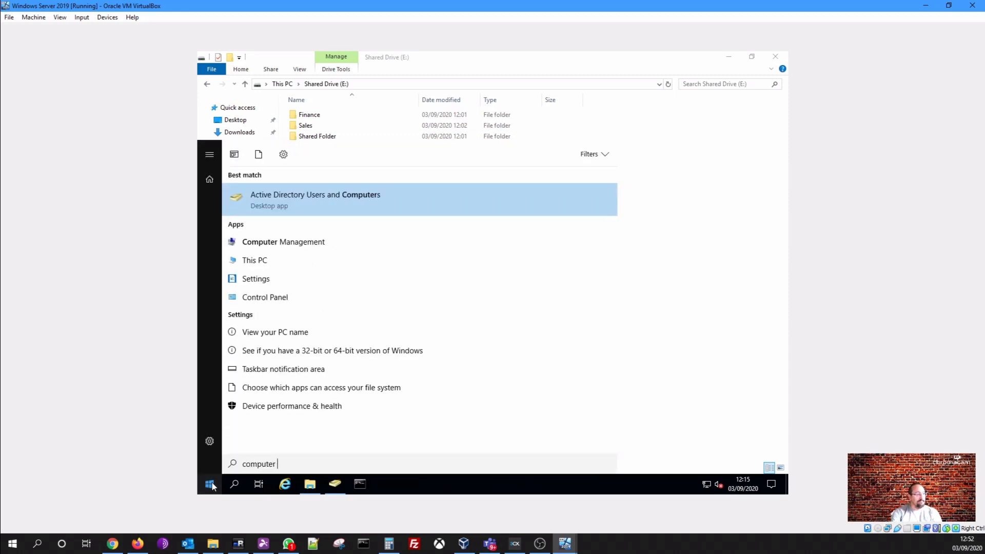
{"action": "left_click", "coordinate": [319, 245]}
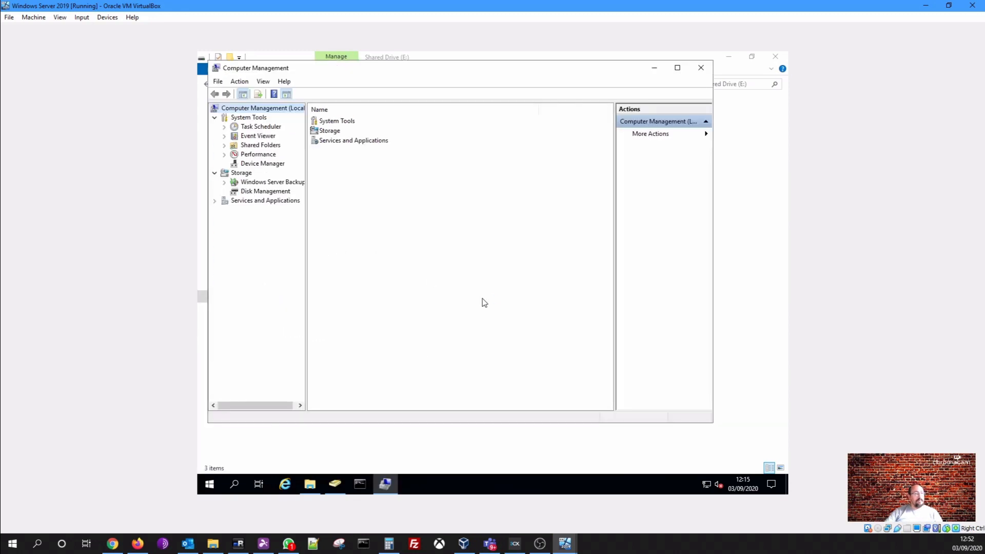
{"action": "left_click", "coordinate": [225, 146]}
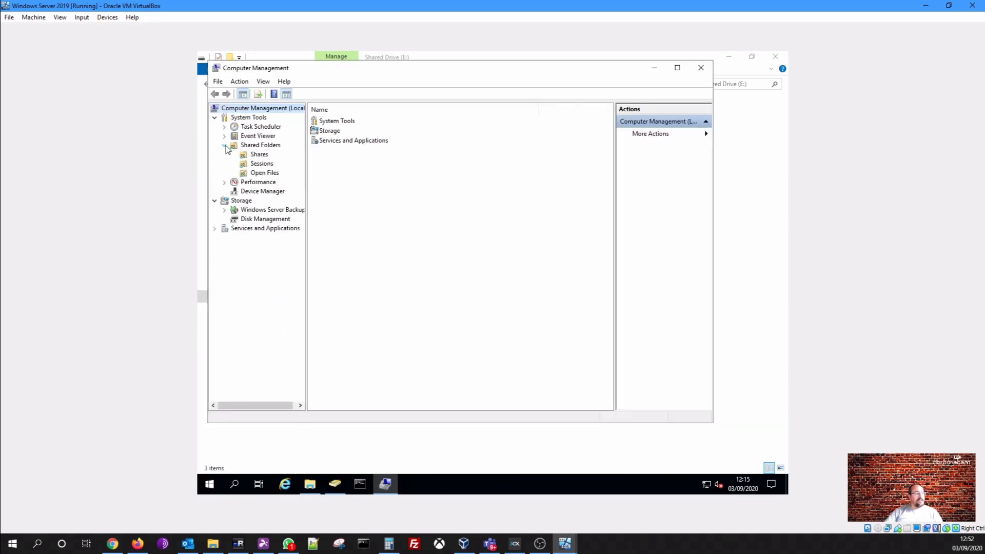
{"action": "left_click", "coordinate": [259, 156]}
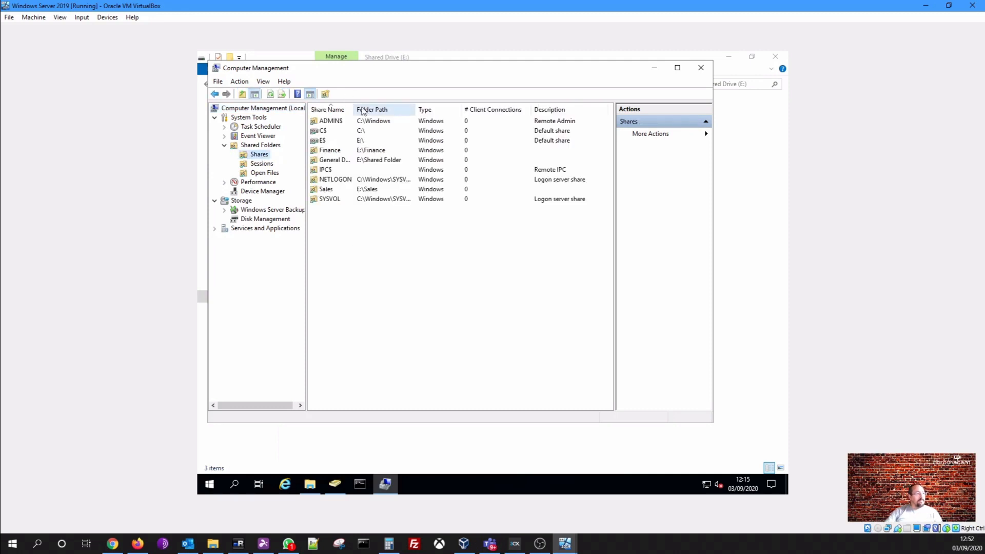
{"action": "left_click_drag", "start_coordinate": [353, 110], "coordinate": [394, 110]}
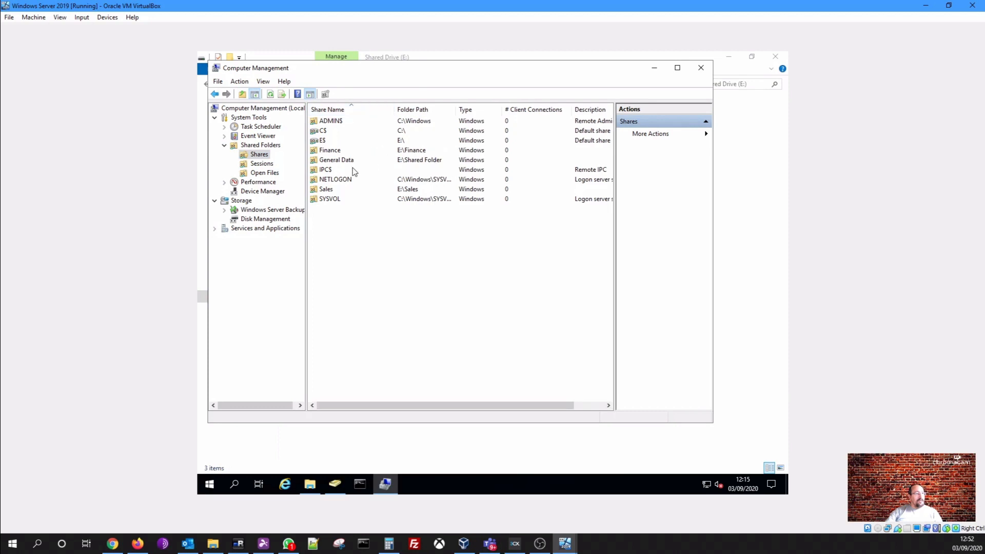
Examine the listed Finance, General Data and Sales shares alongside the administrative shares ADMIN$, C$ and E$ and the SYSVOL share
{"action": "left_click", "coordinate": [342, 152]}
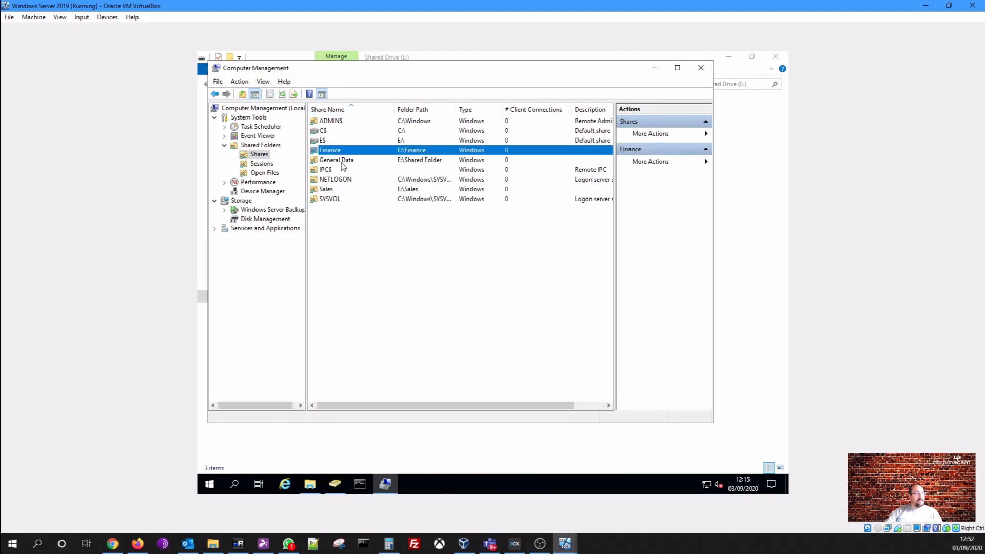
{"action": "left_click", "coordinate": [344, 160]}
{"action": "left_click", "coordinate": [334, 190]}
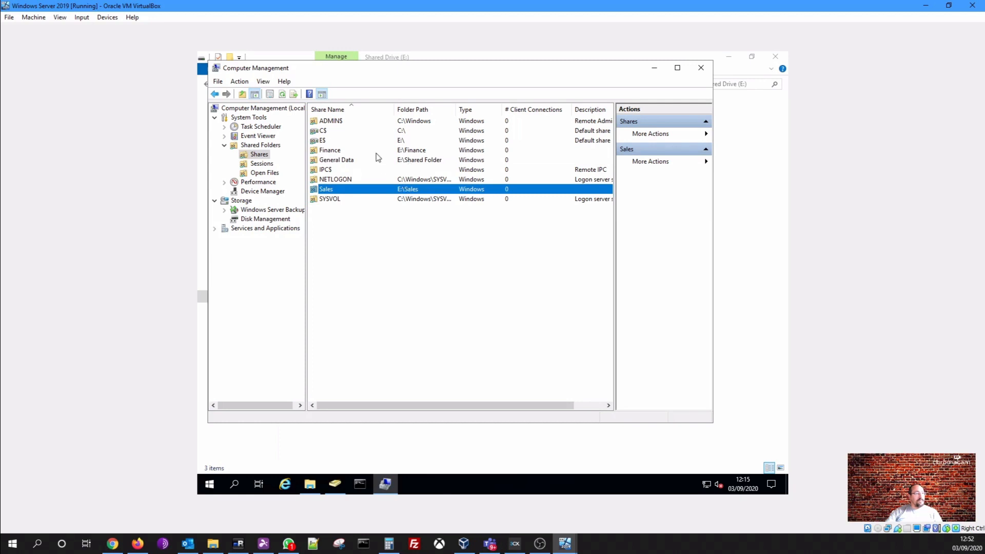
{"action": "left_click", "coordinate": [338, 122]}
{"action": "left_click", "coordinate": [334, 132]}
{"action": "left_click", "coordinate": [331, 141]}
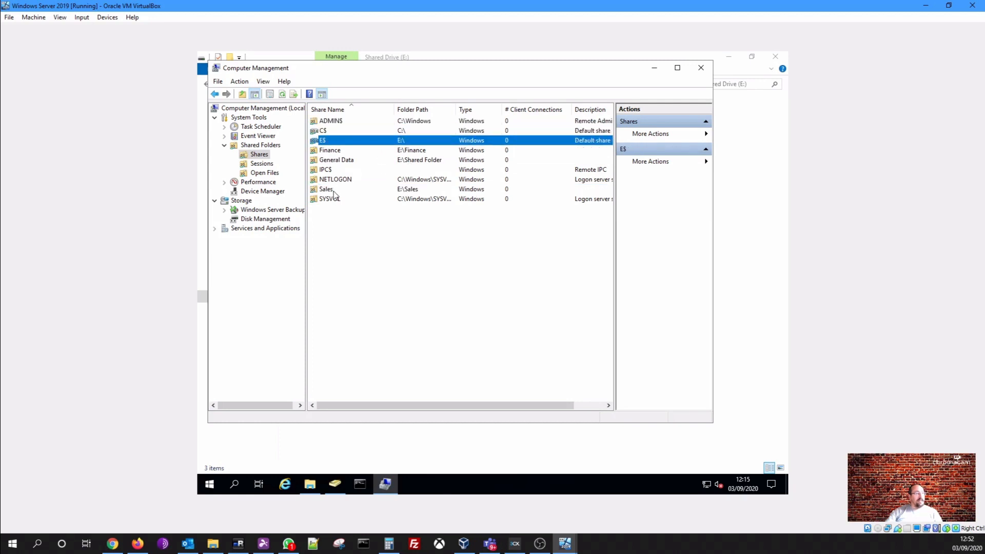
{"action": "left_click", "coordinate": [334, 199]}
{"action": "left_click", "coordinate": [338, 122]}
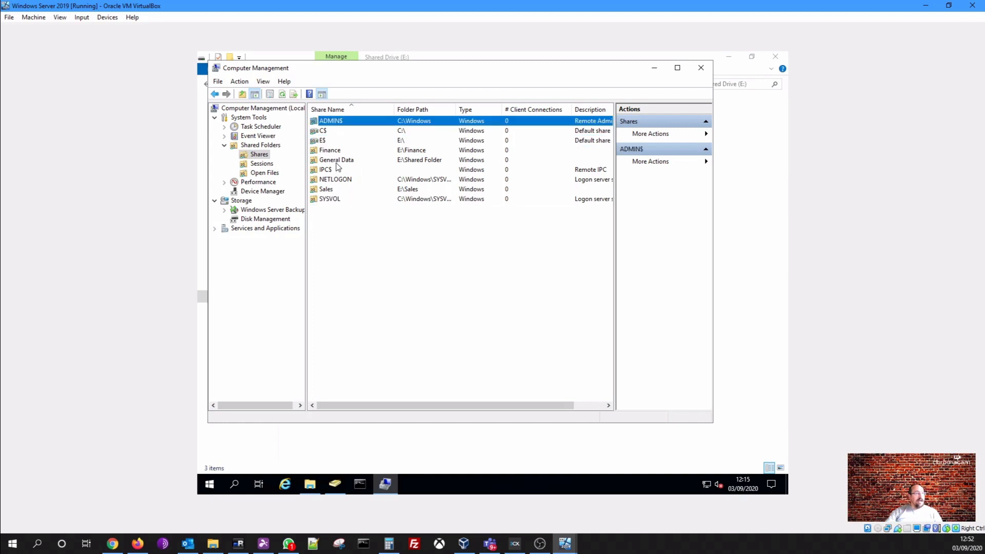
{"action": "left_click", "coordinate": [347, 134]}
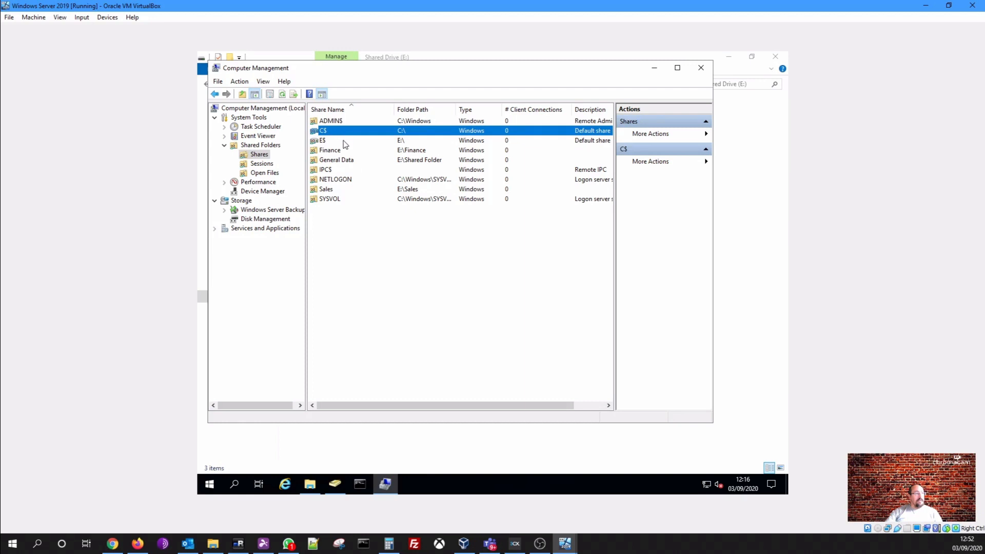
{"action": "left_click", "coordinate": [344, 141]}
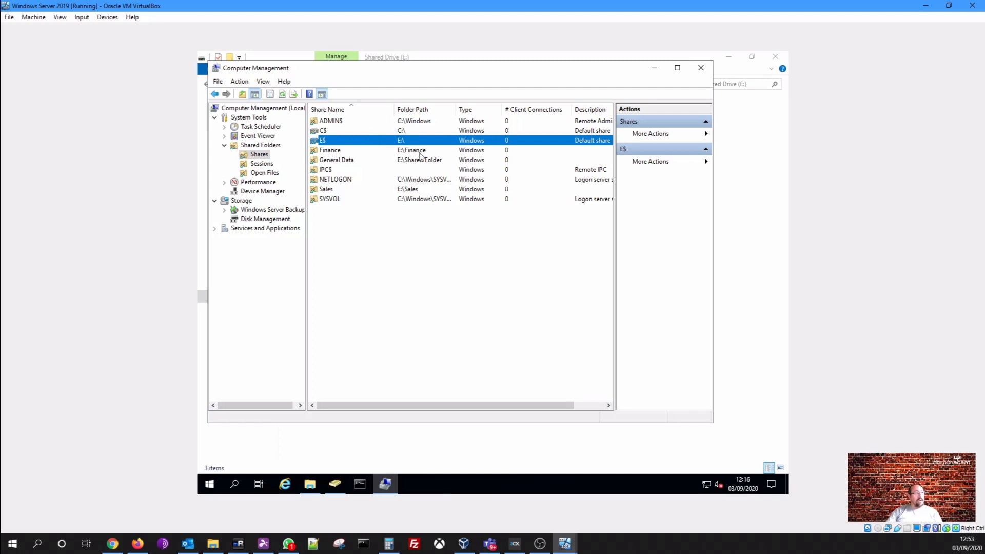
Compare the Finance and General Data shares with the NETLOGON and SYSVOL logon server shares, and close Computer Management
{"action": "left_click", "coordinate": [342, 150]}
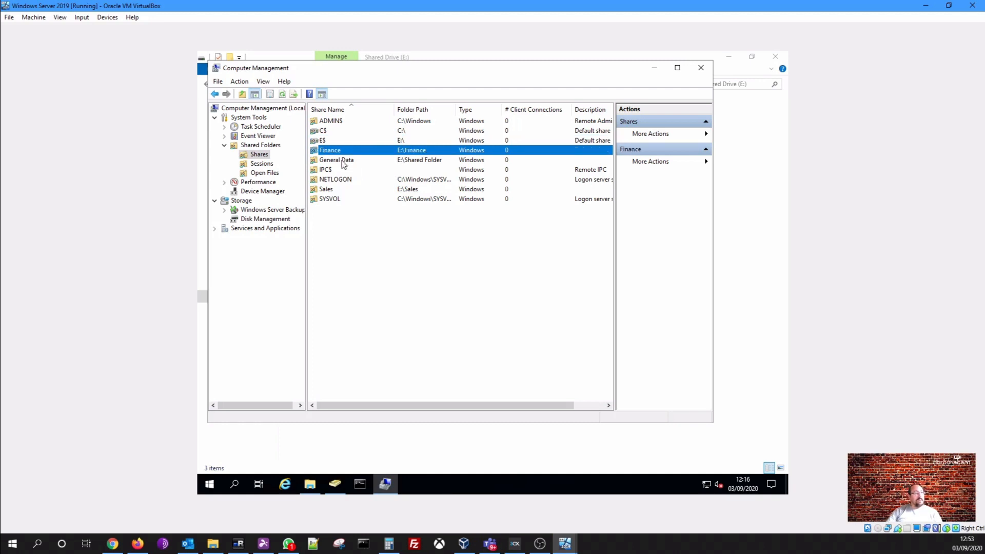
{"action": "left_click", "coordinate": [342, 160]}
{"action": "left_click", "coordinate": [332, 181]}
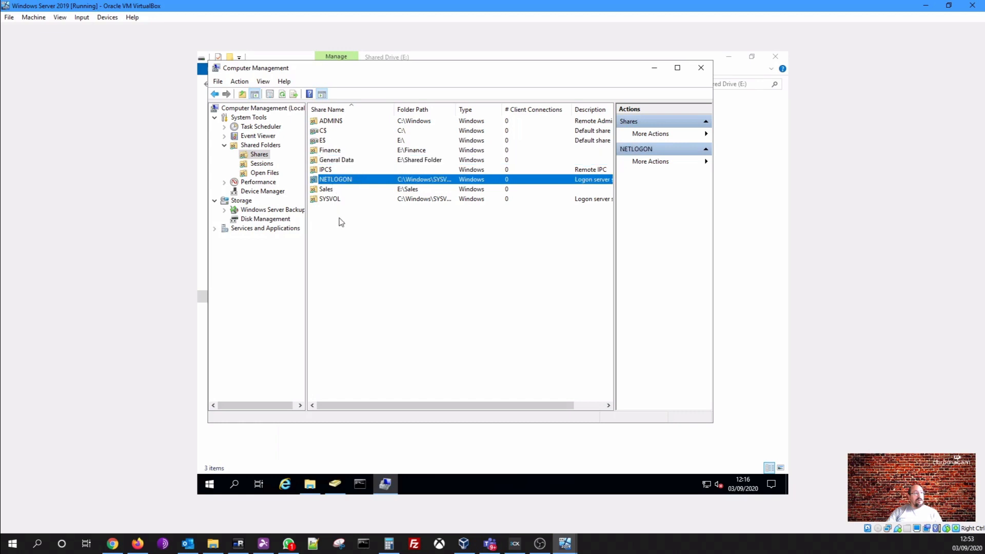
{"action": "left_click", "coordinate": [330, 201]}
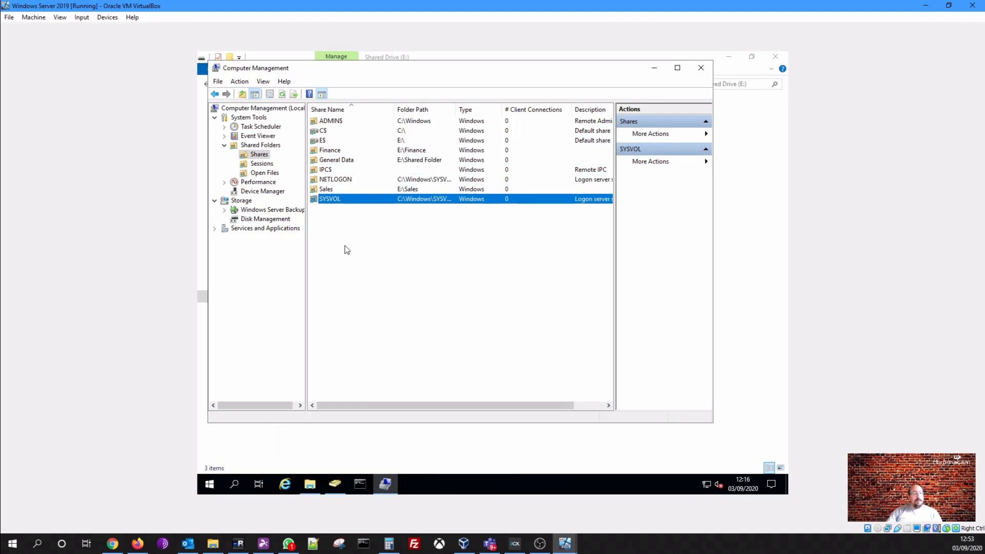
{"action": "left_click", "coordinate": [342, 181]}
{"action": "left_click", "coordinate": [337, 201]}
{"action": "left_click", "coordinate": [347, 180]}
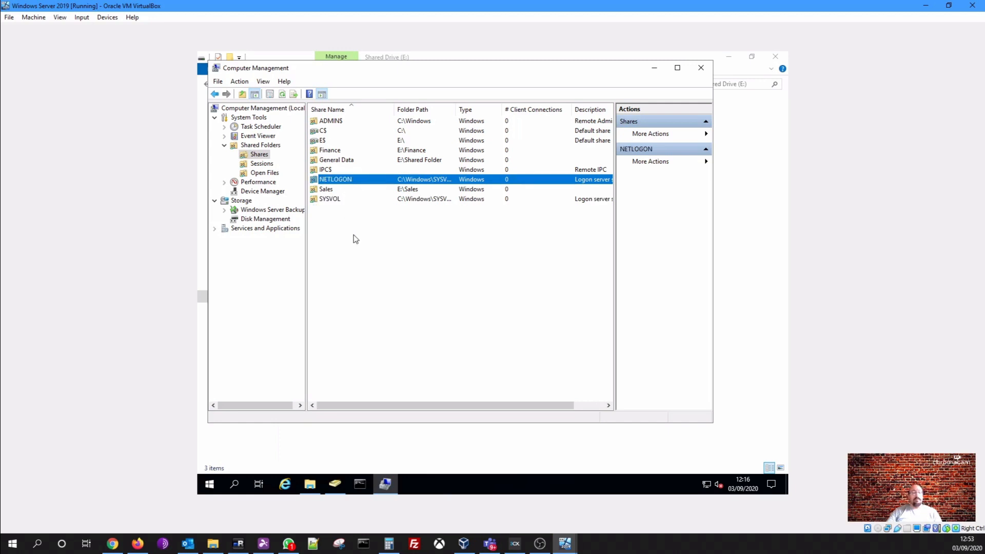
{"action": "left_click", "coordinate": [701, 67]}
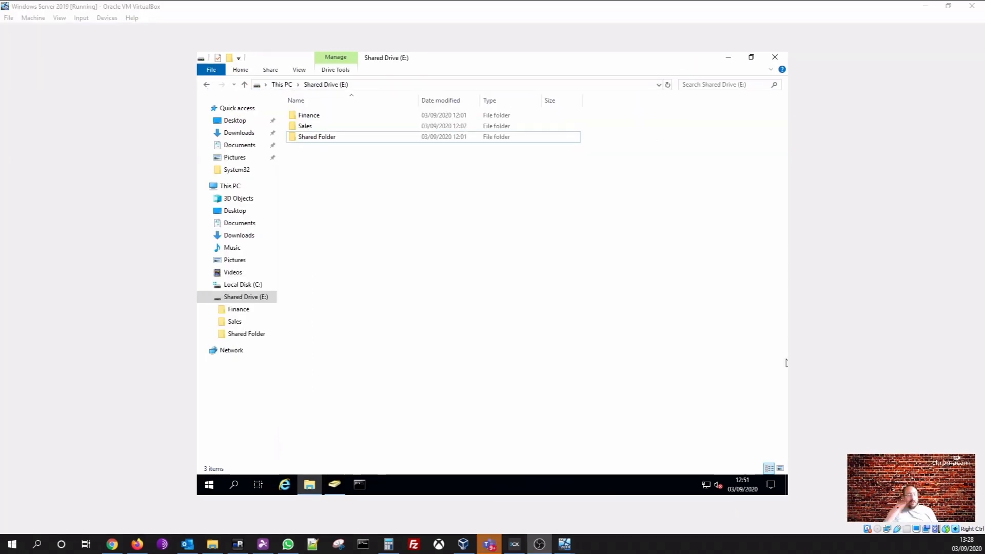